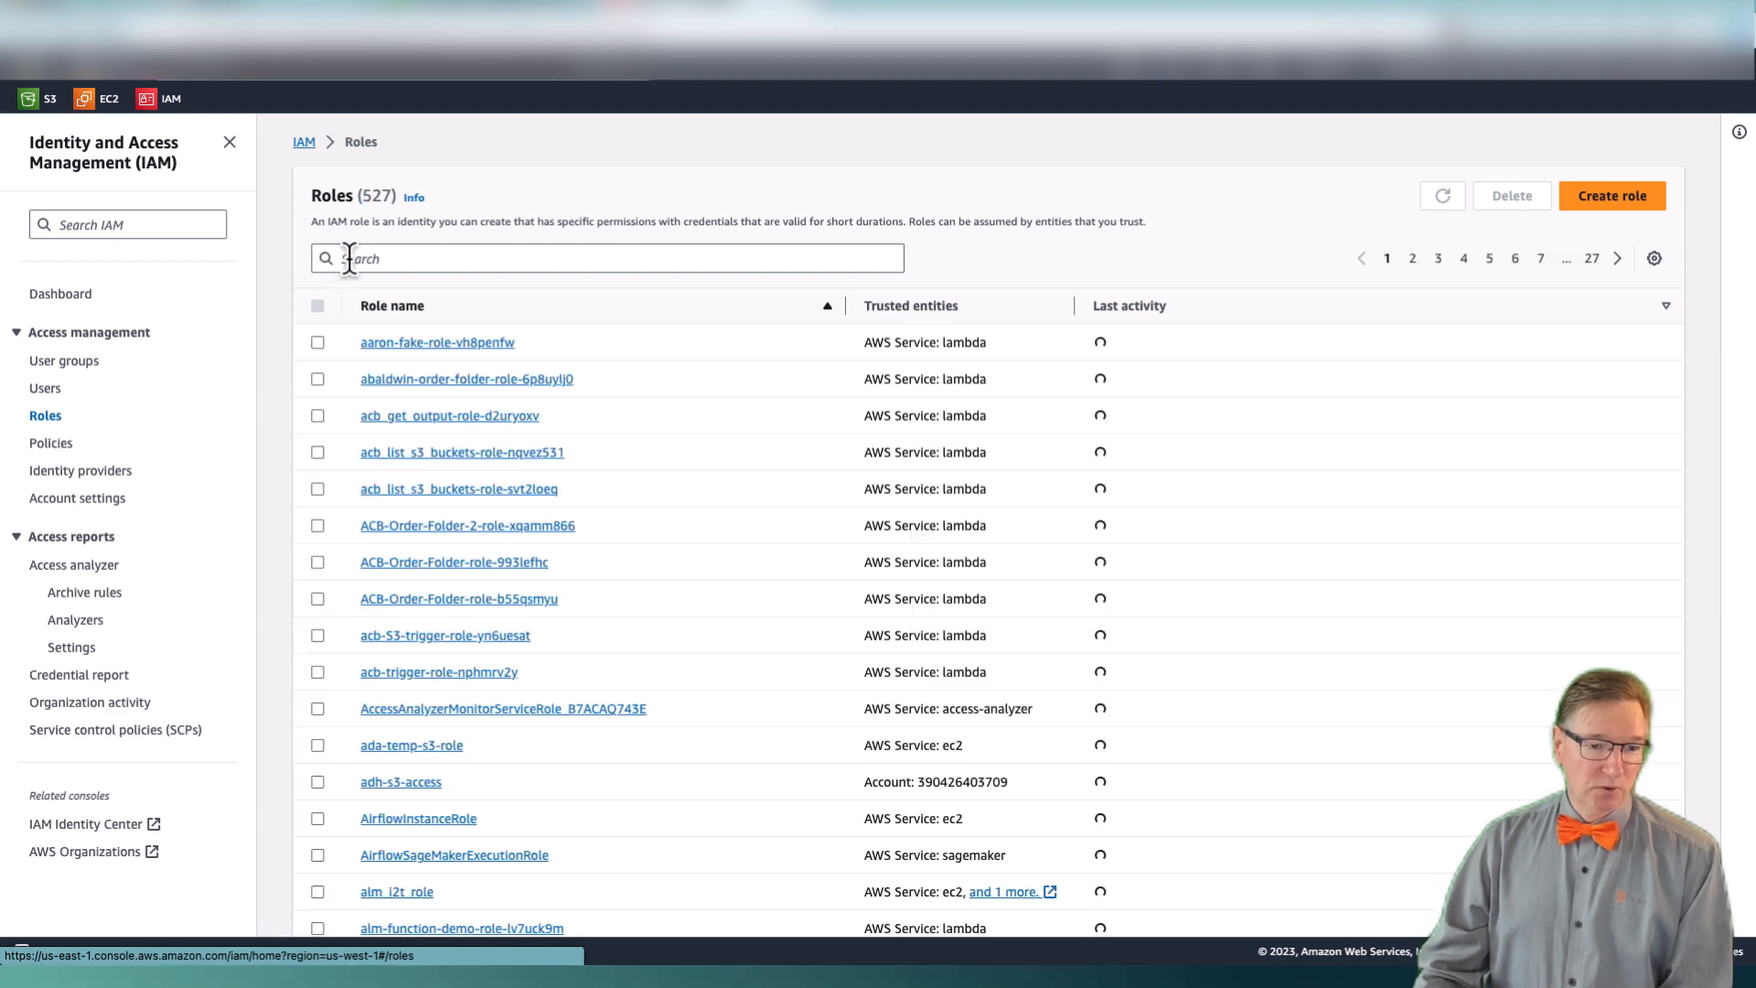
Filter the IAM roles by "zzm", check the terminal's role-creation output, and refresh the roles list.
type("zzm")
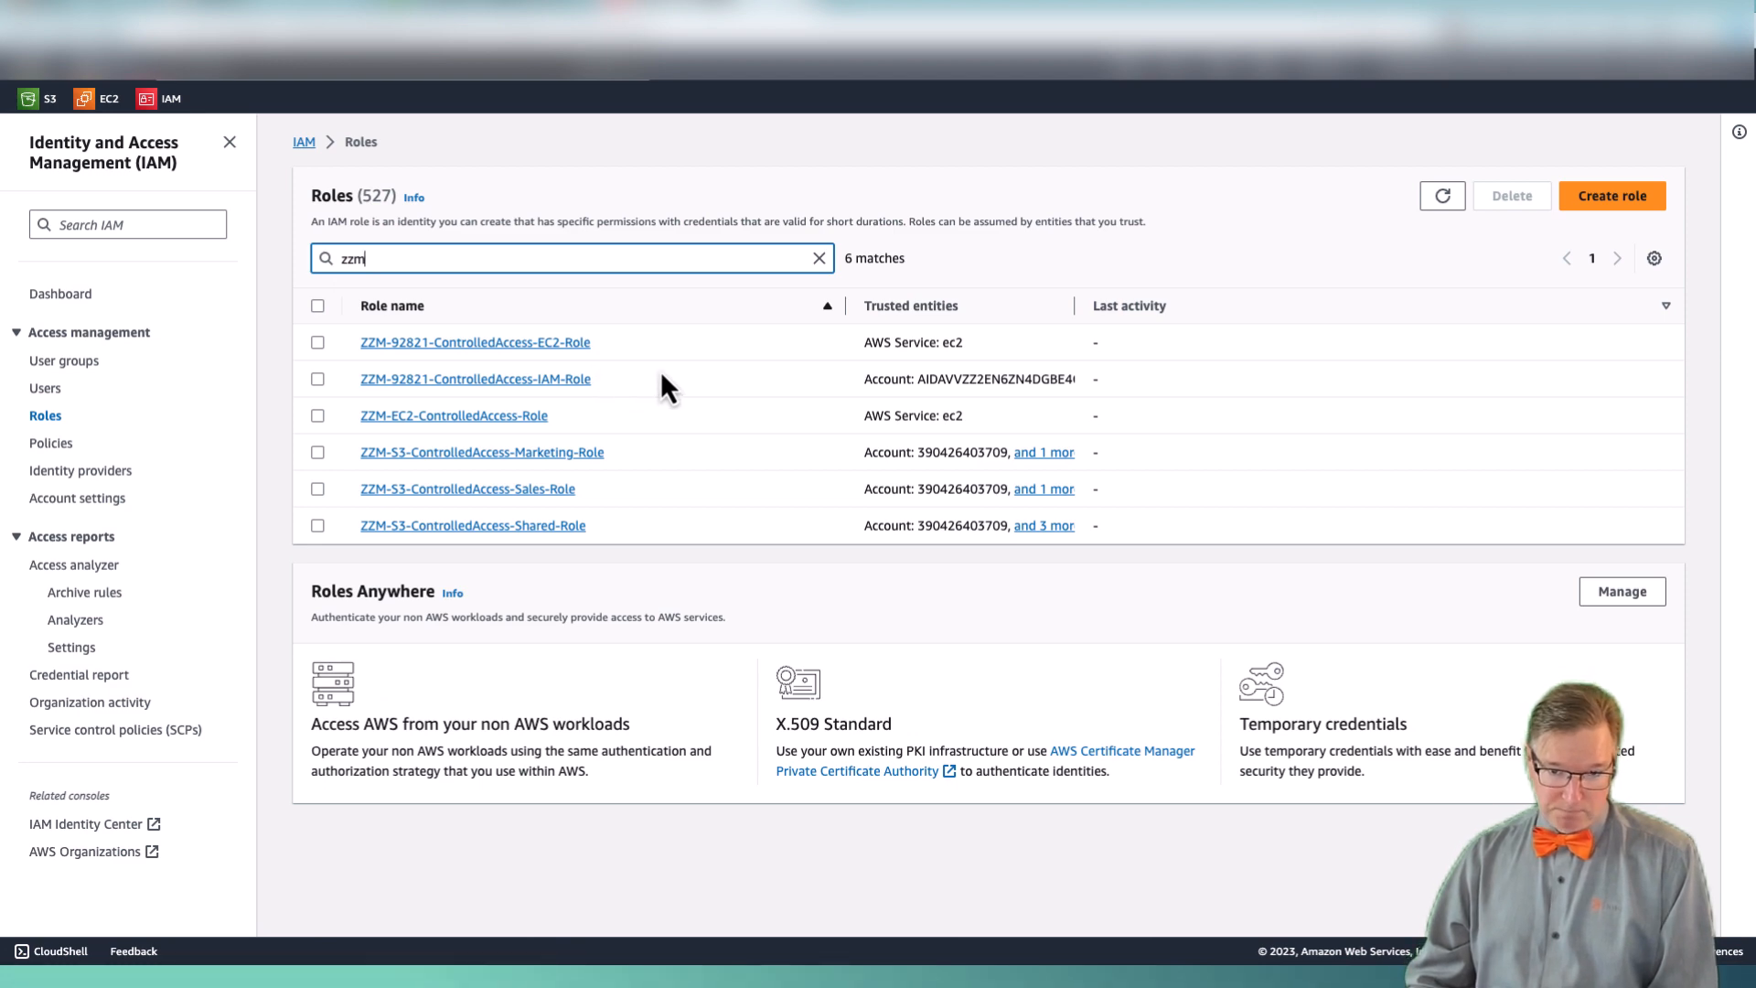
key("ctrl+Left")
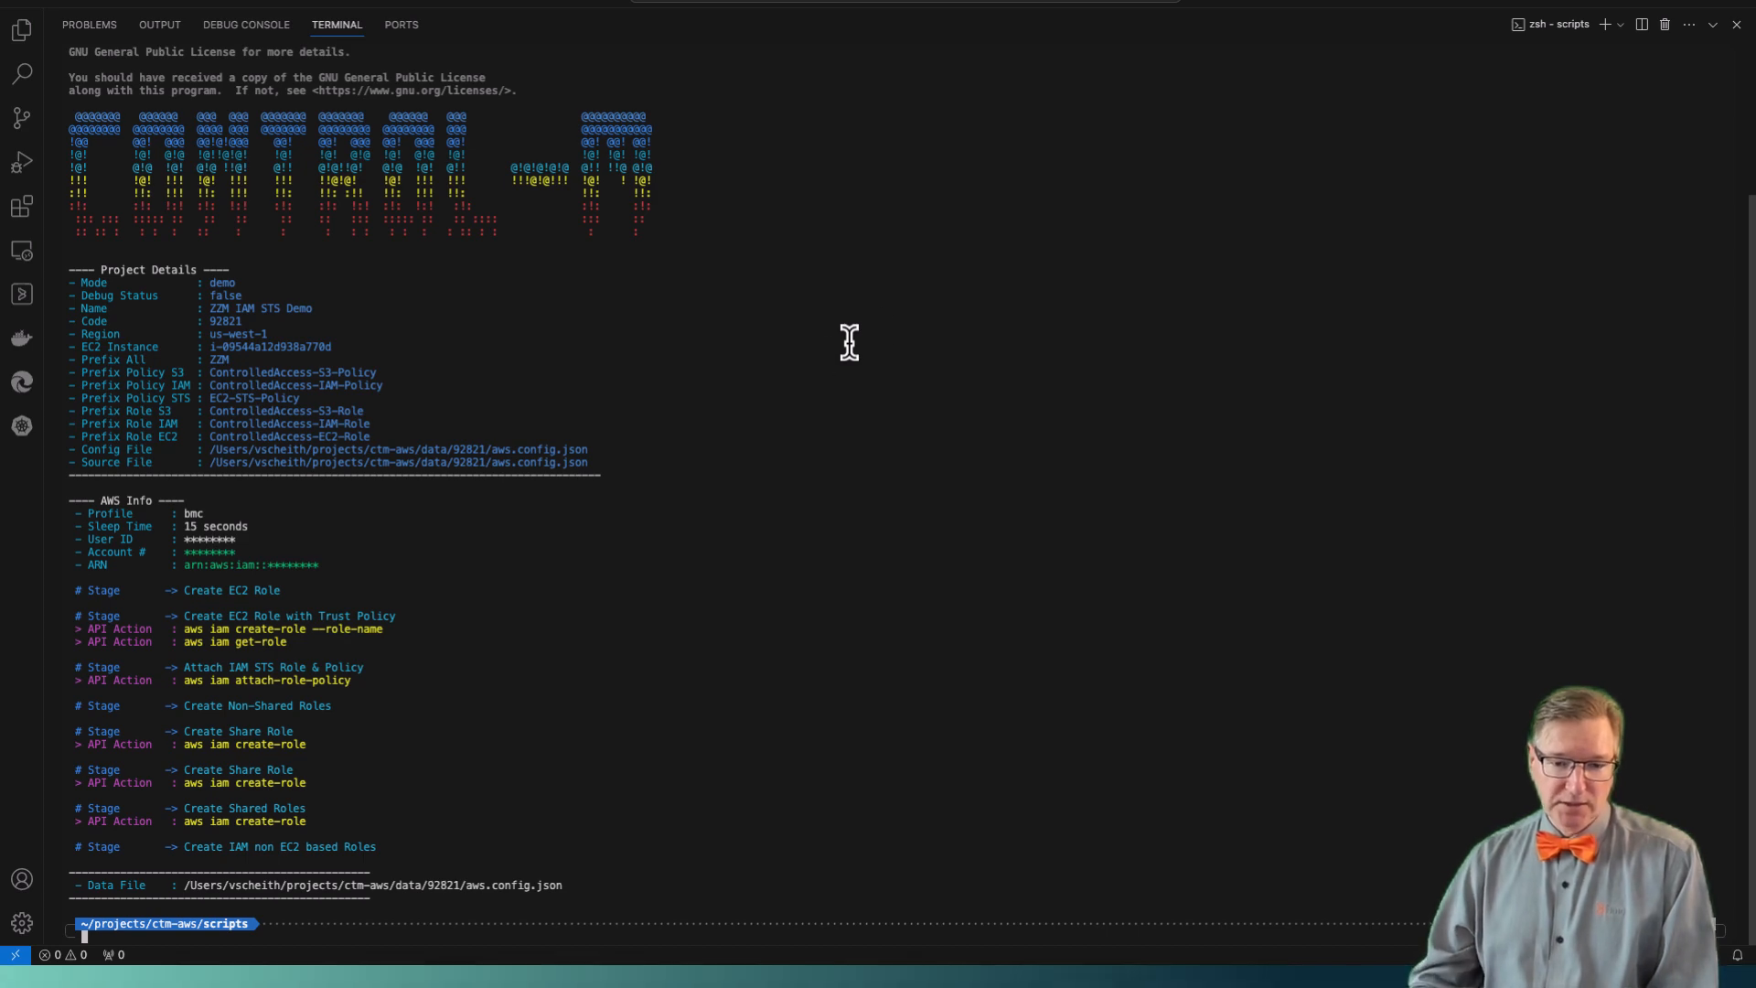
key("ctrl+Right")
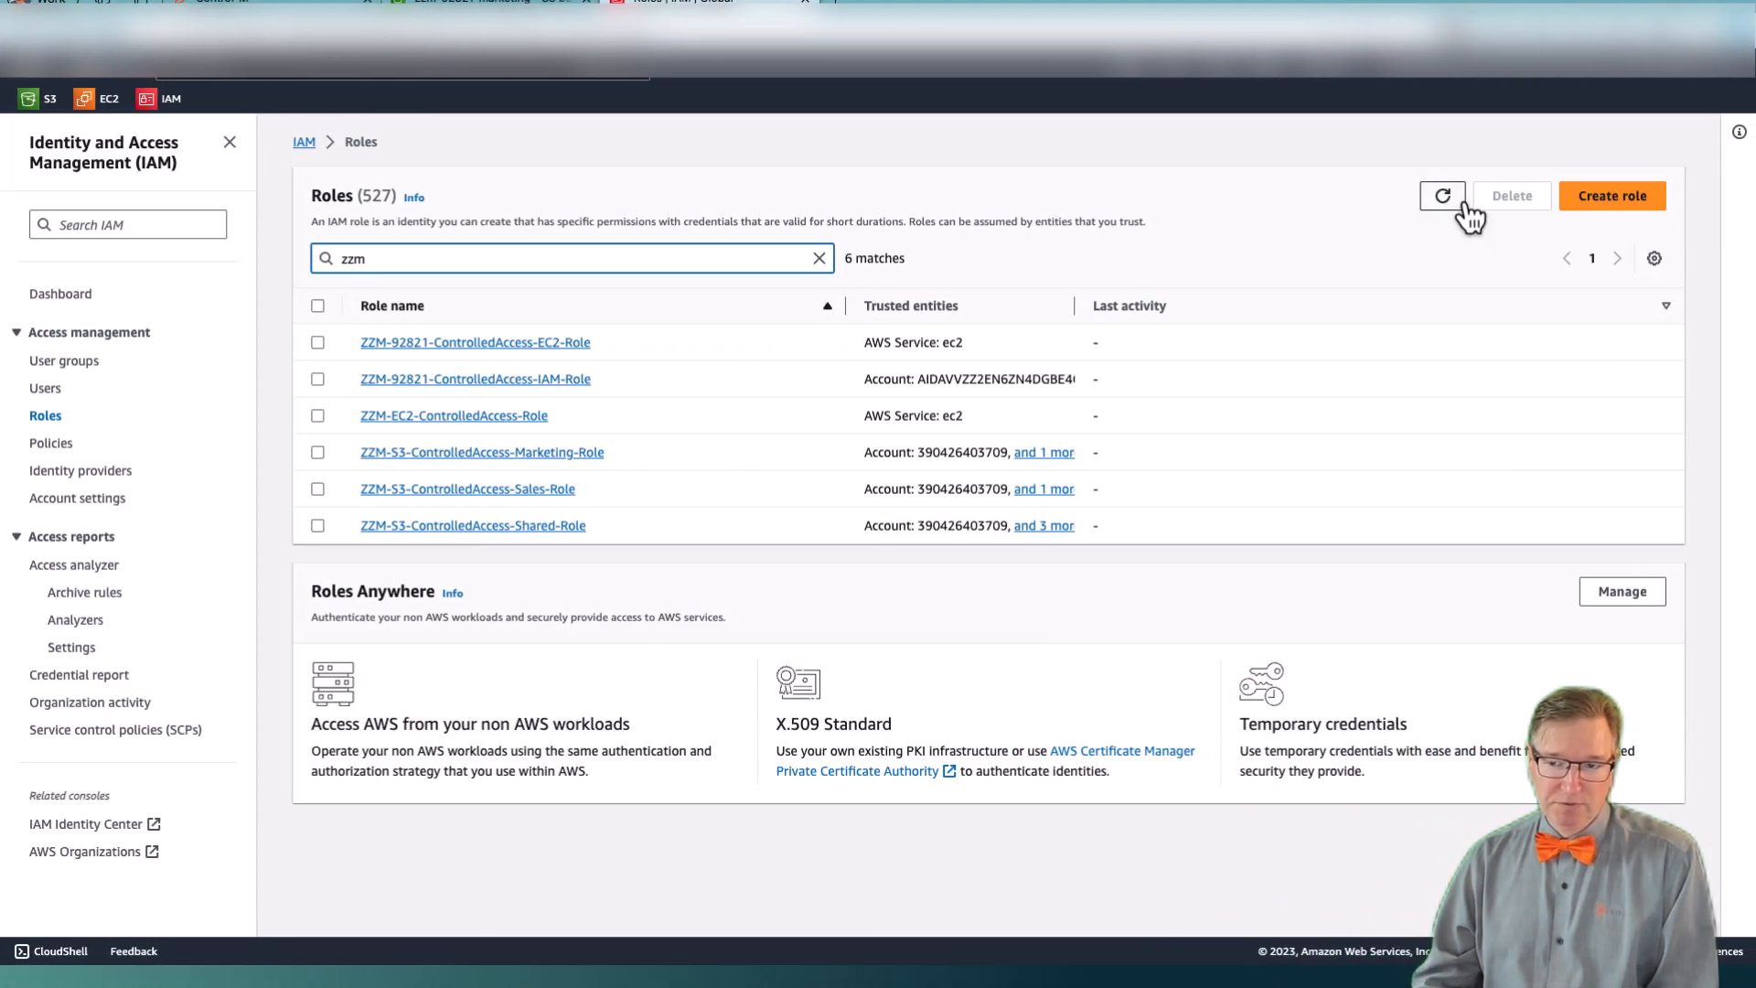
left_click(1464, 205)
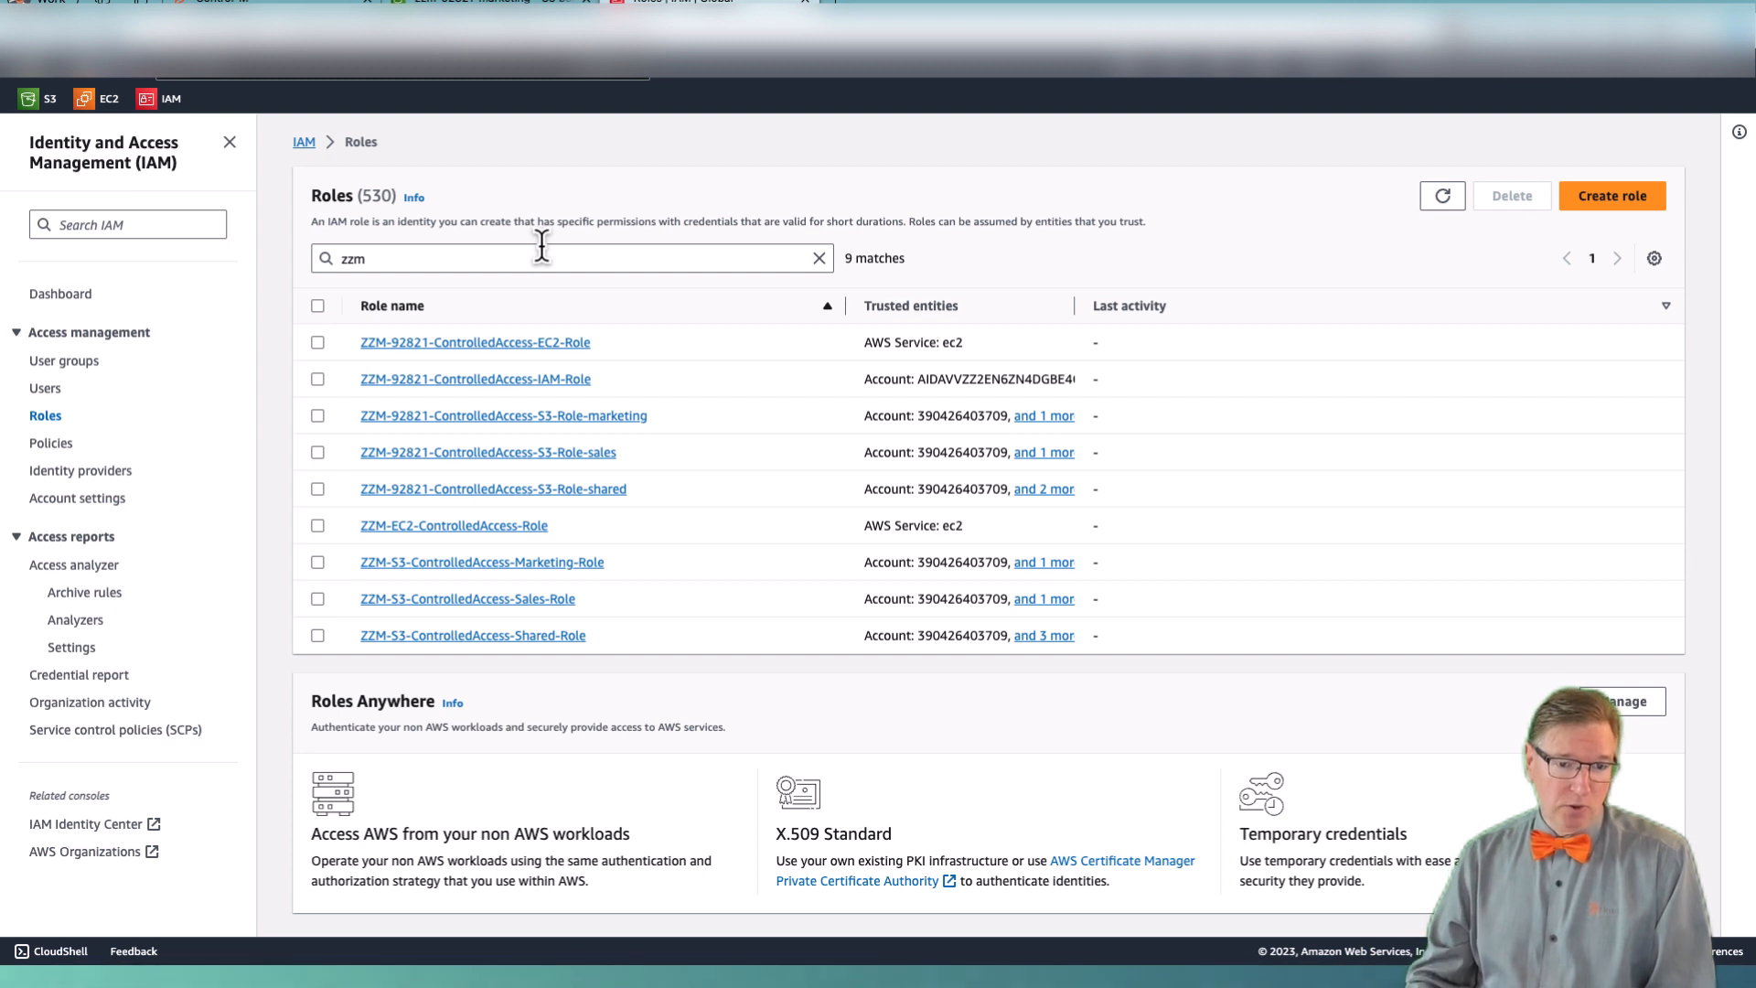
Open the ZZM-92821-ControlledAccess-IAM-Role and examine the AWS principal in its trust relationships.
left_click(548, 380)
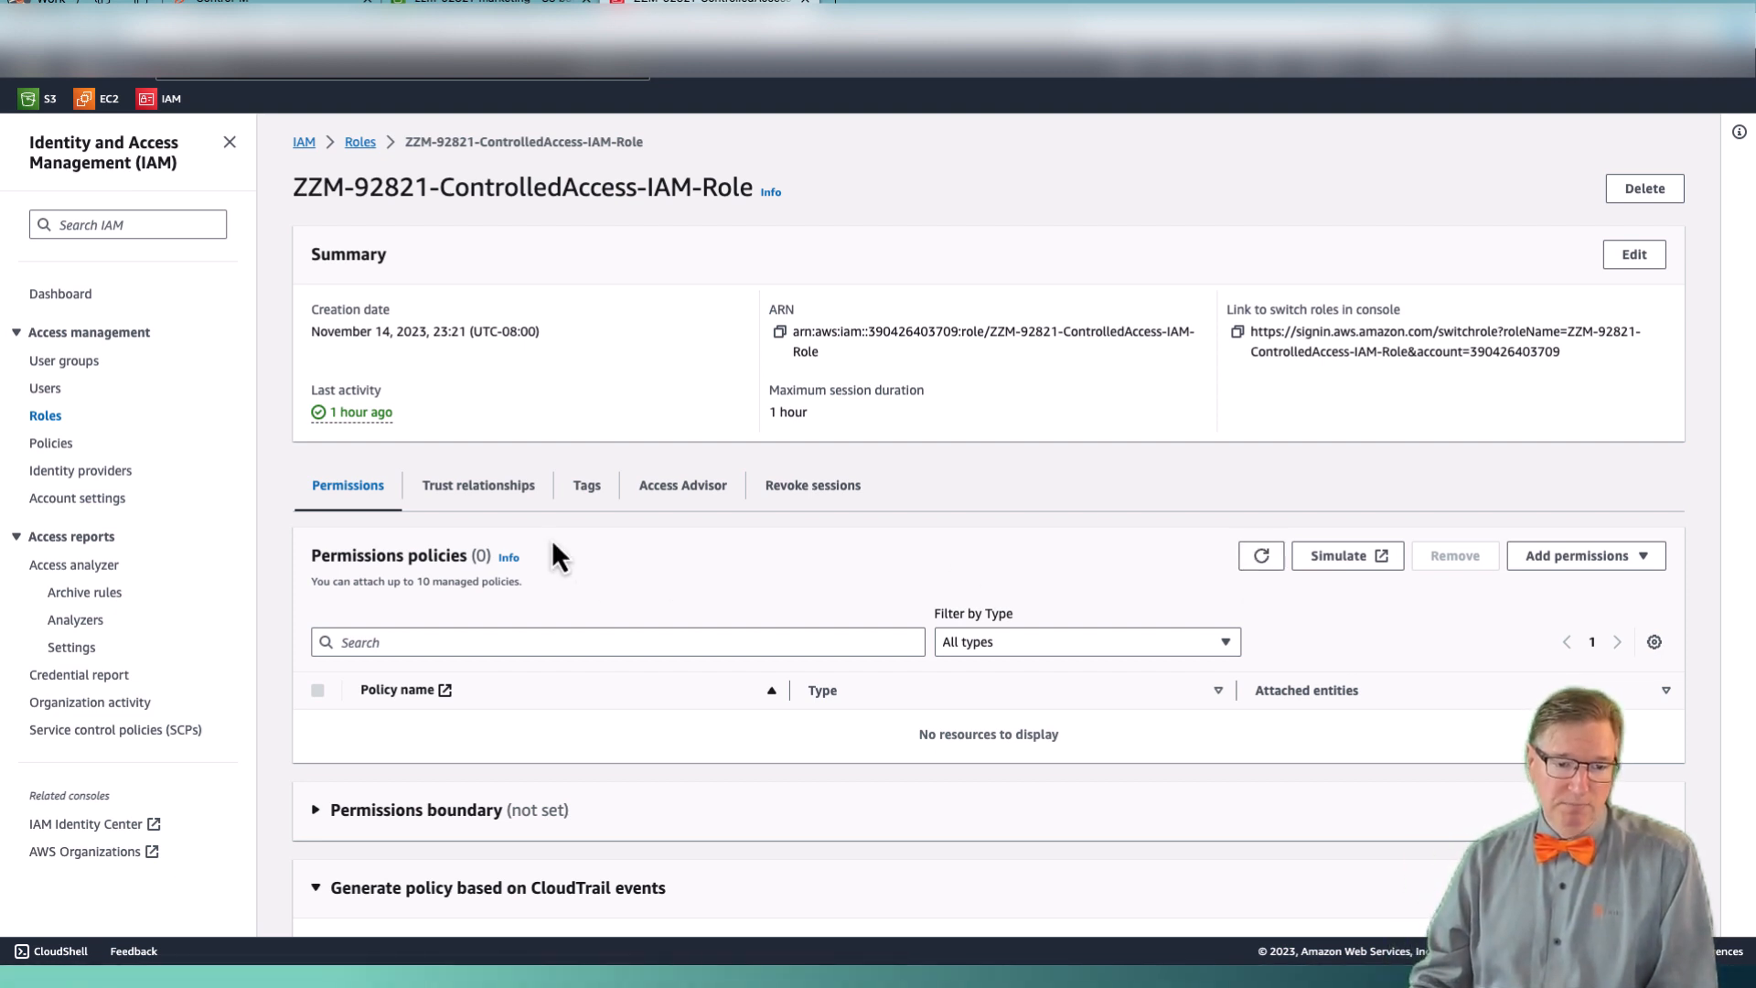
left_click(521, 494)
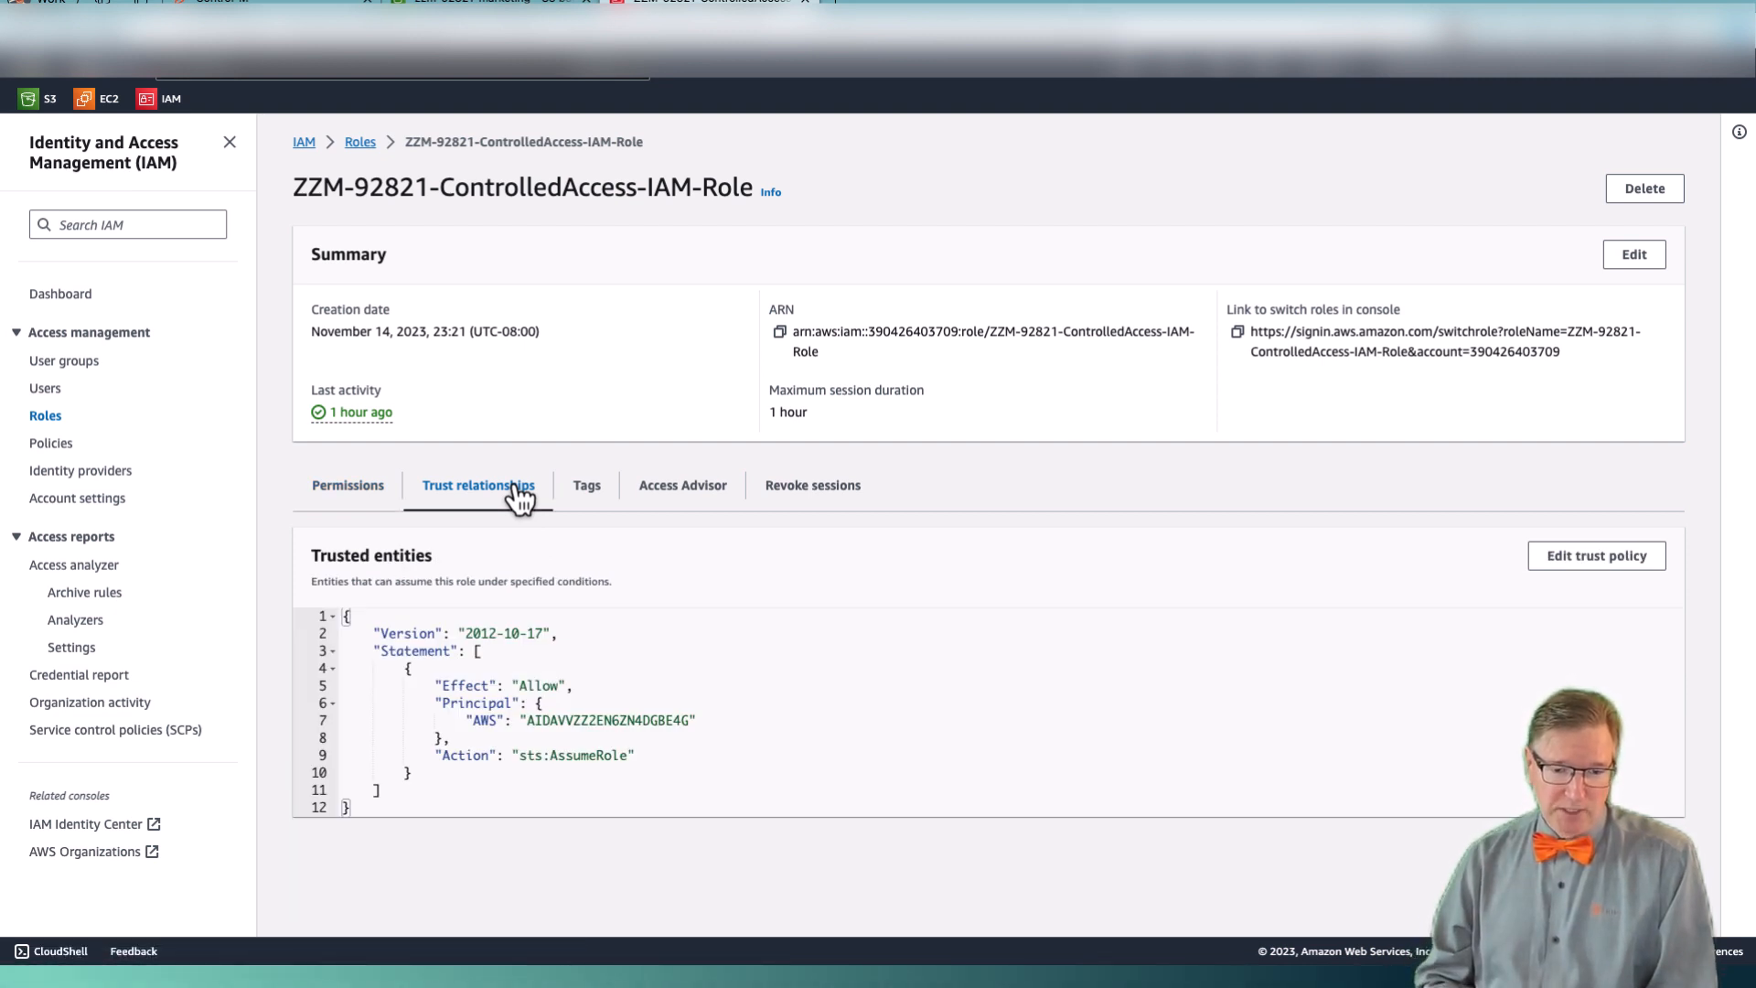
double_click(484, 722)
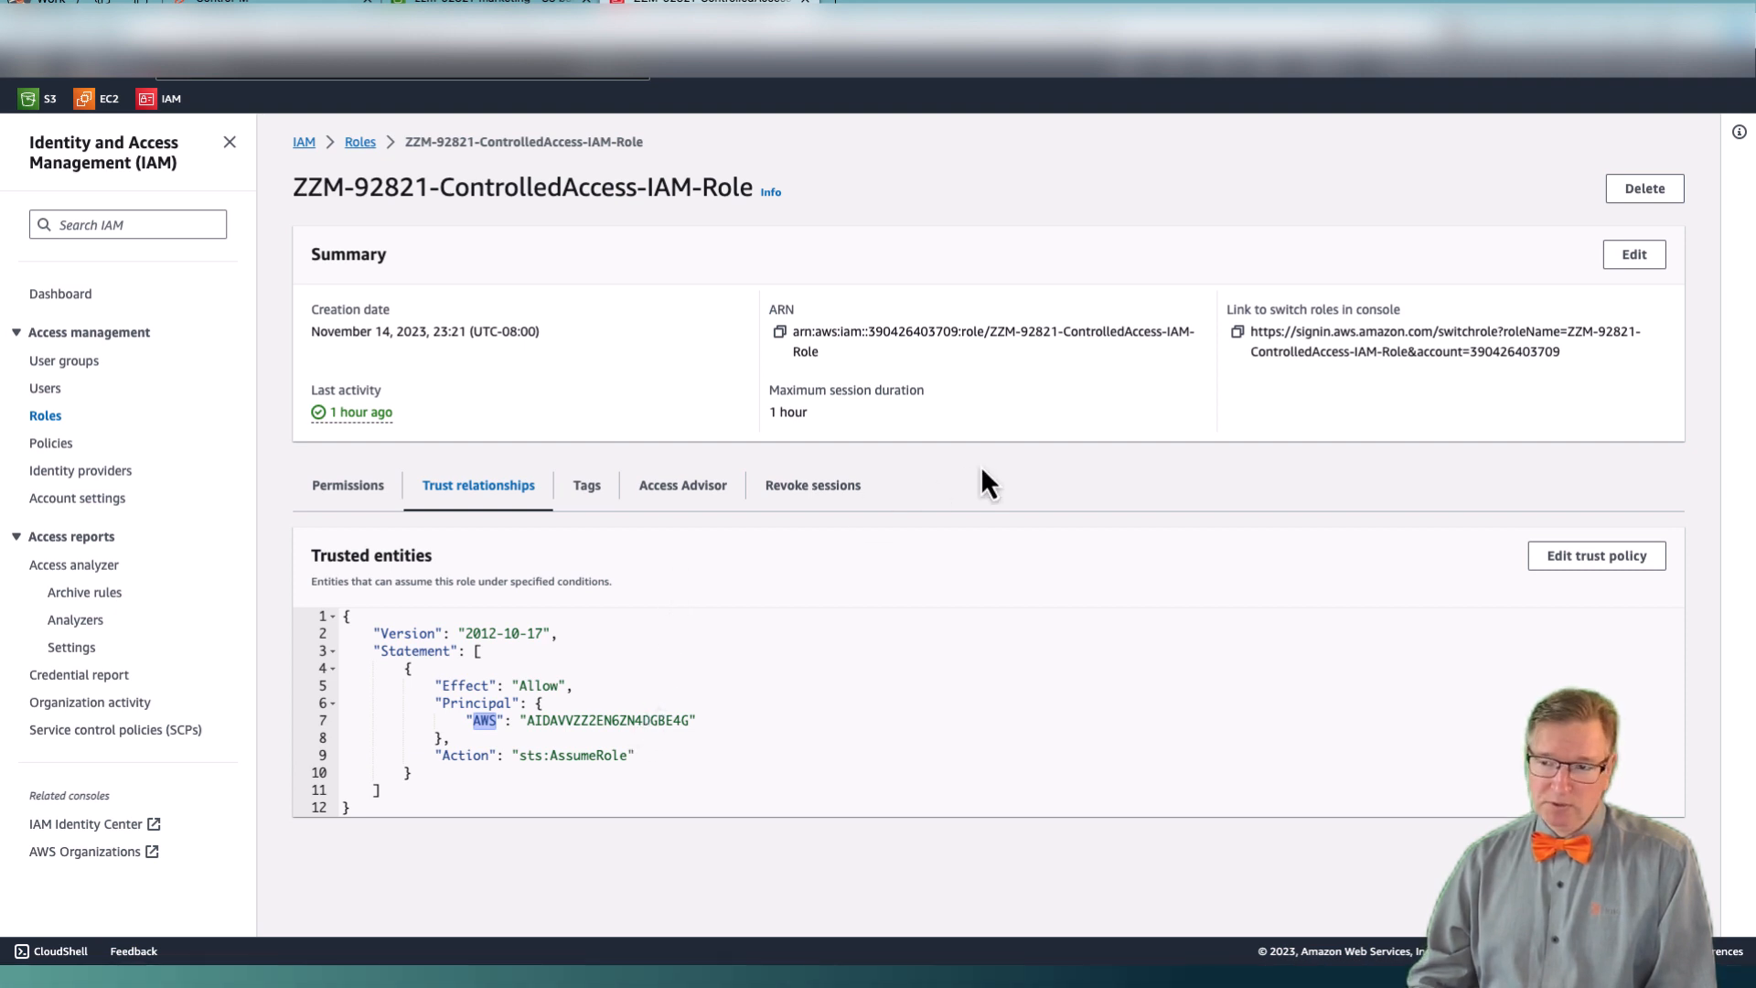
left_click(83, 29)
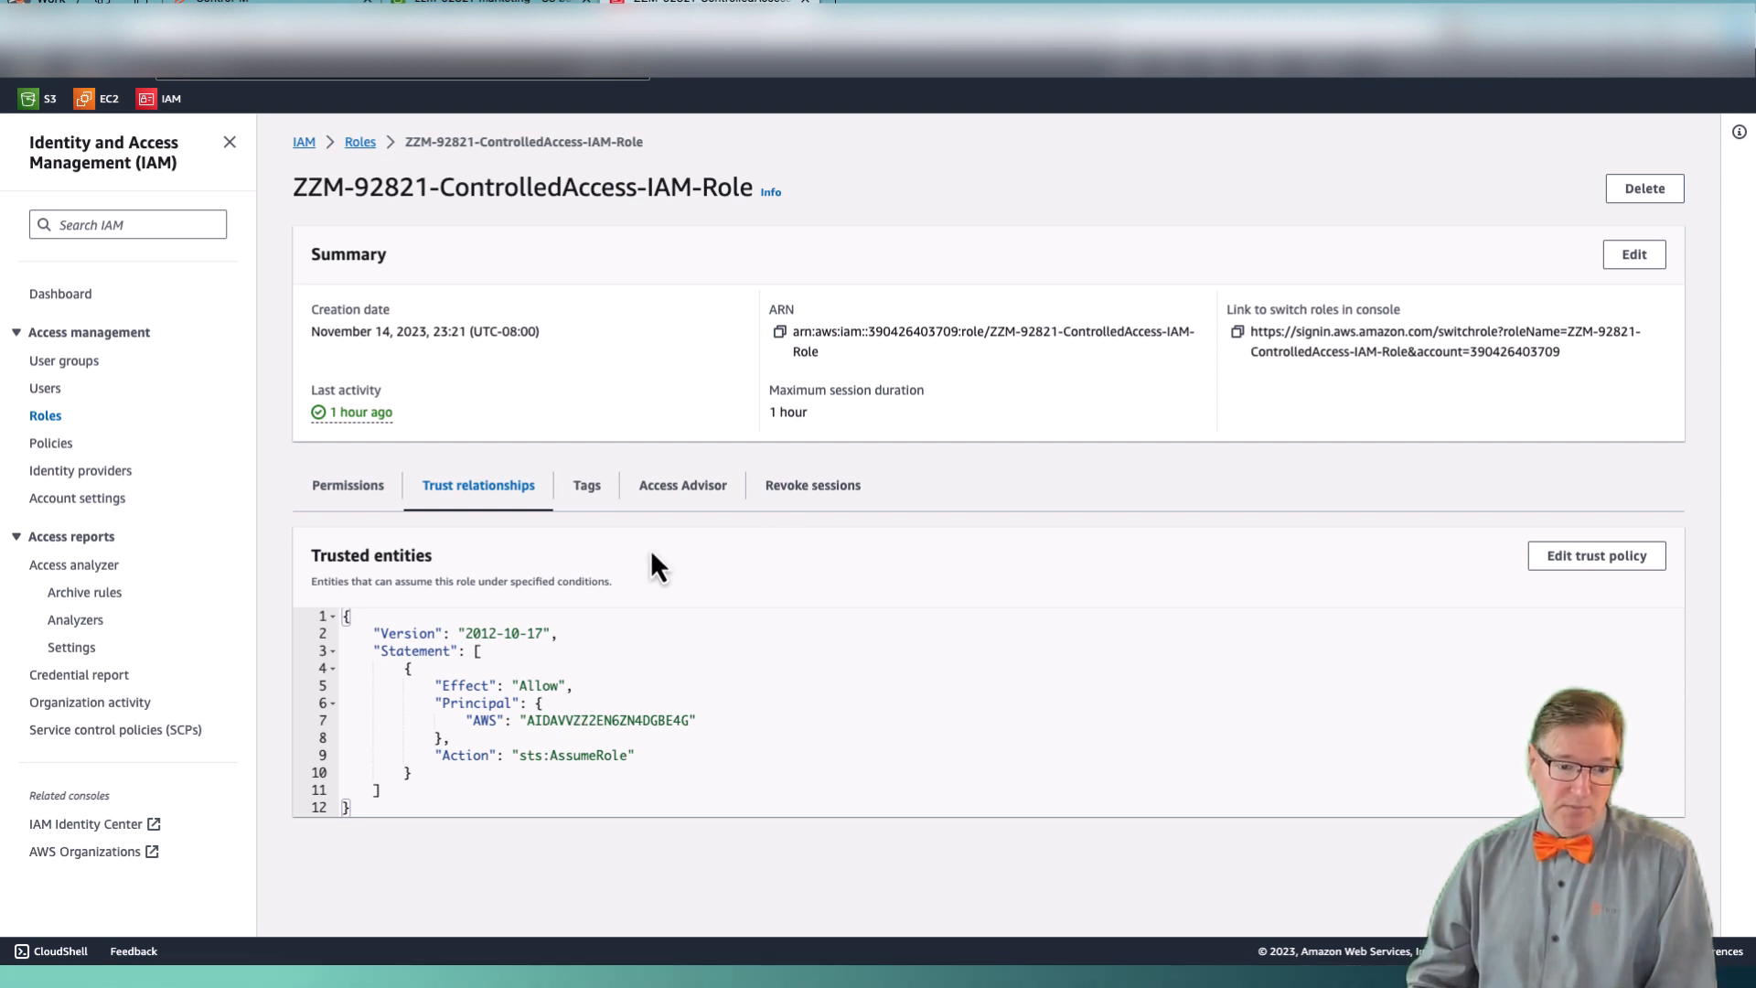
Return to the full roles list and search it for "zzm".
left_click(359, 142)
left_click(396, 260)
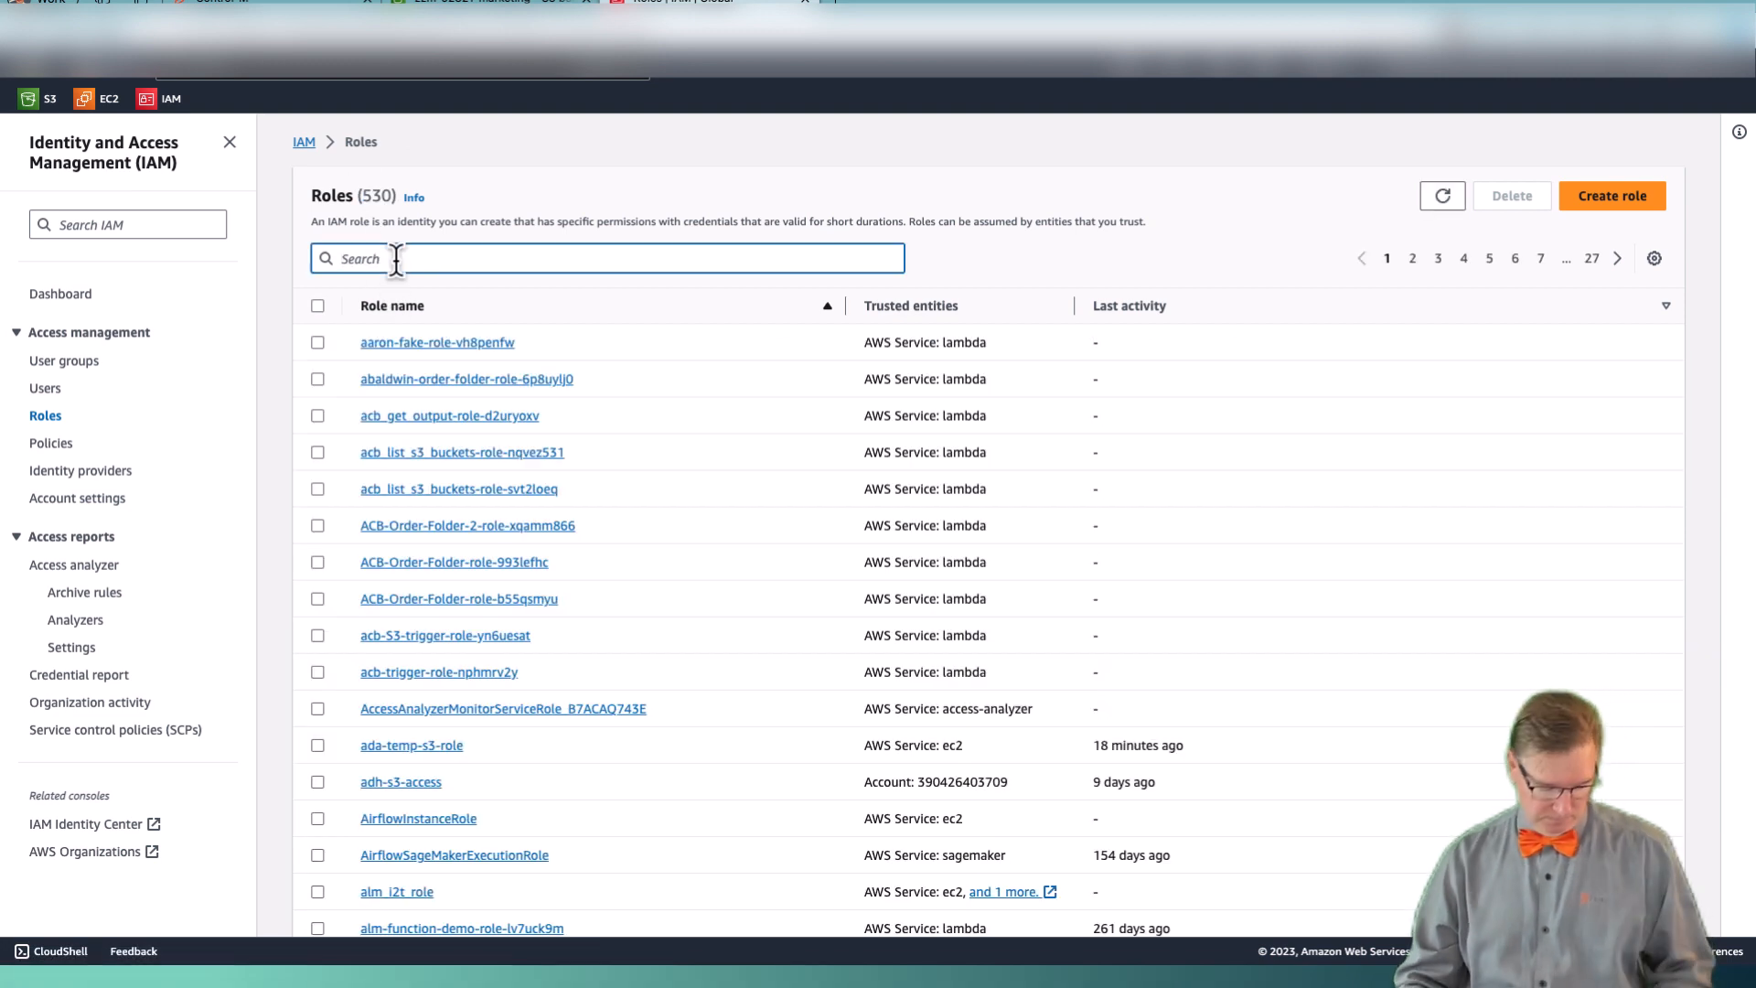
type("zzm")
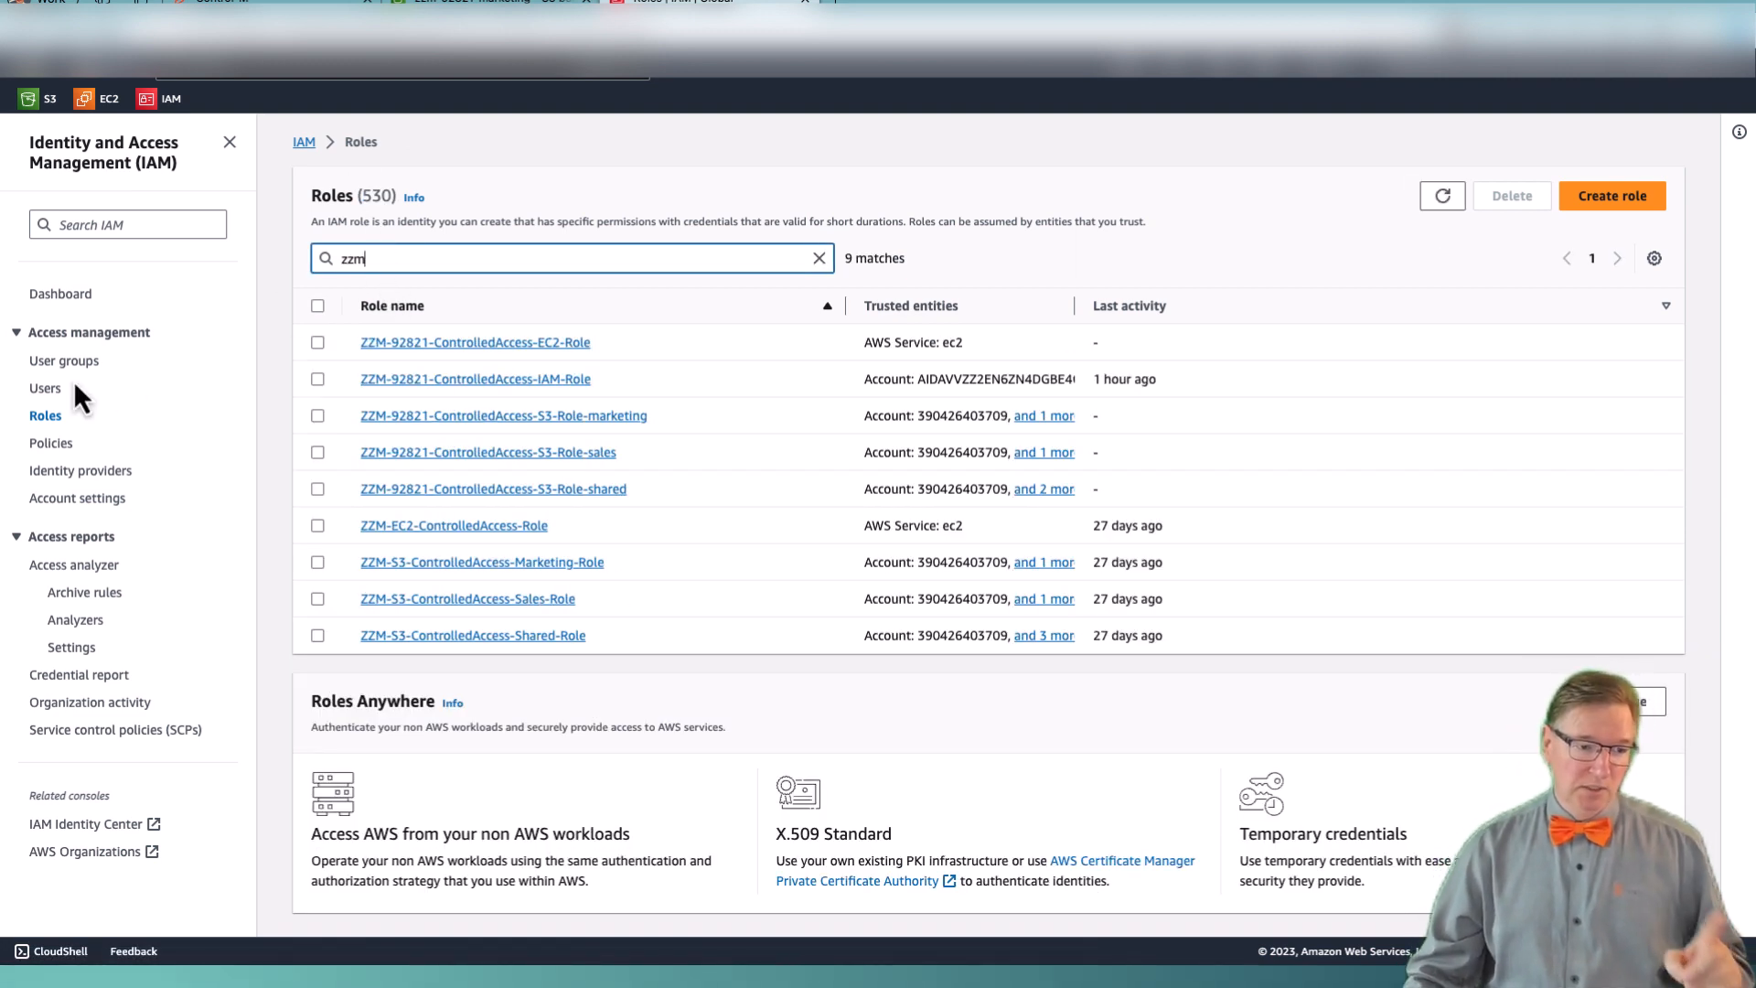
Find the zzm-92821-admin user by filtering the IAM users for "zzm", and copy the user's ARN.
left_click(50, 388)
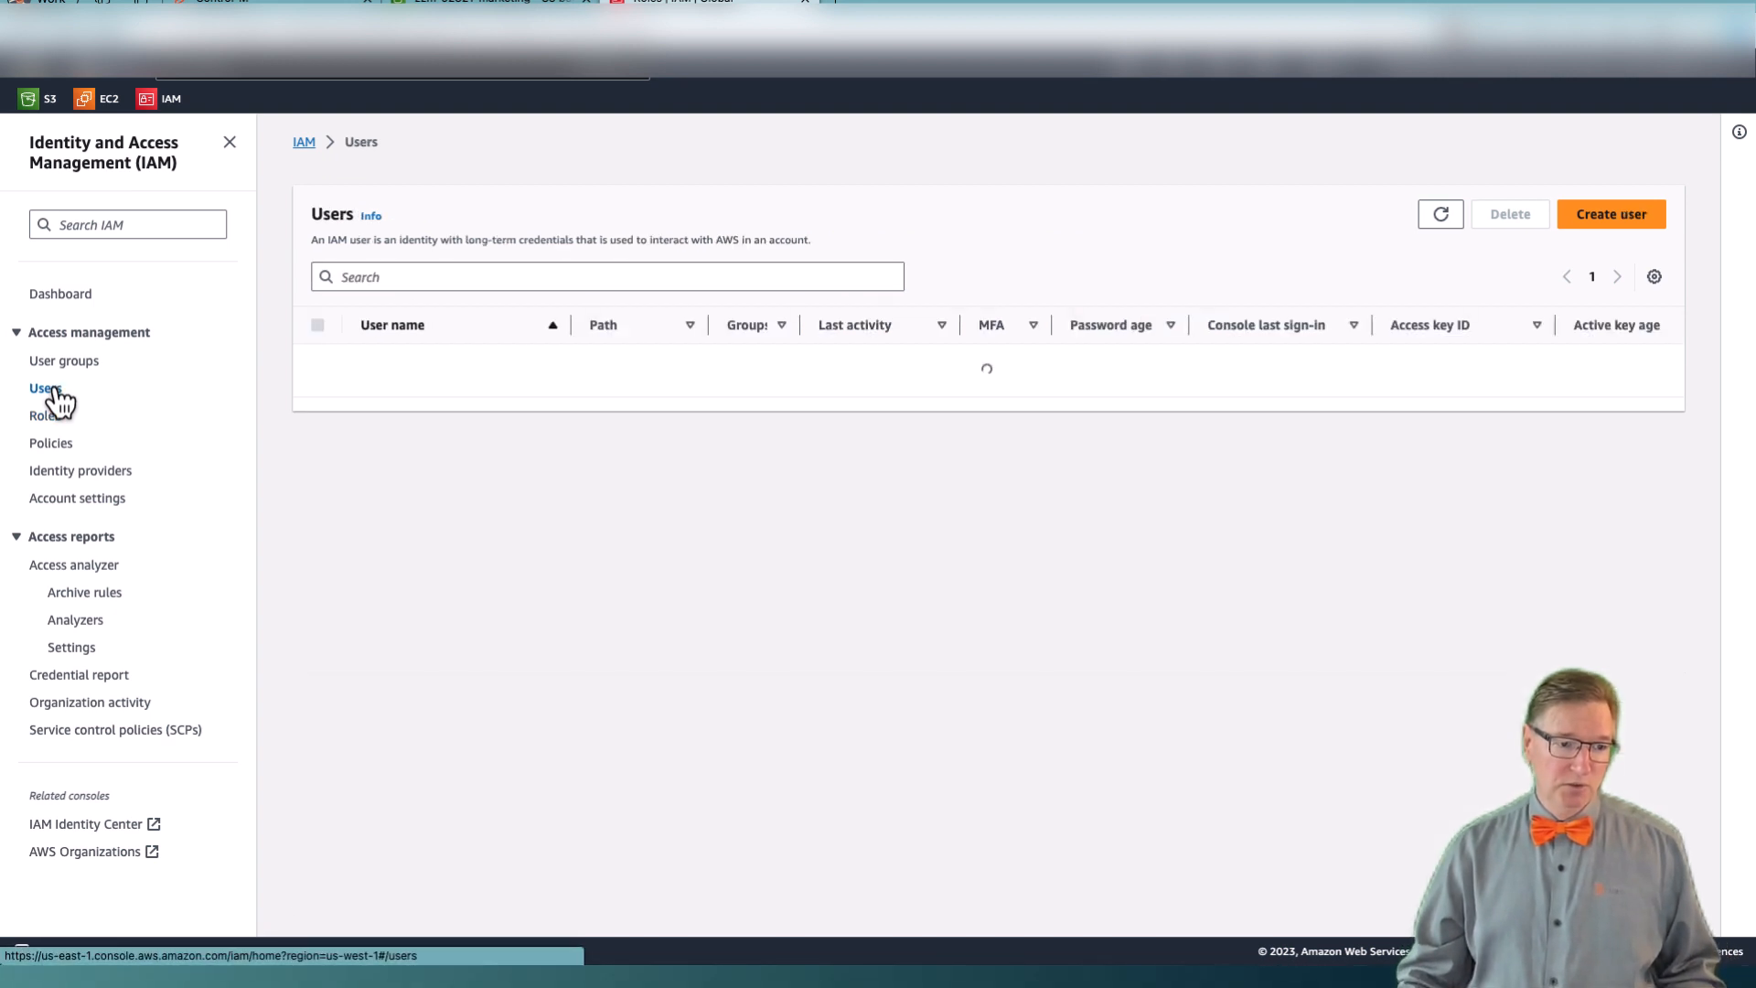
left_click(448, 278)
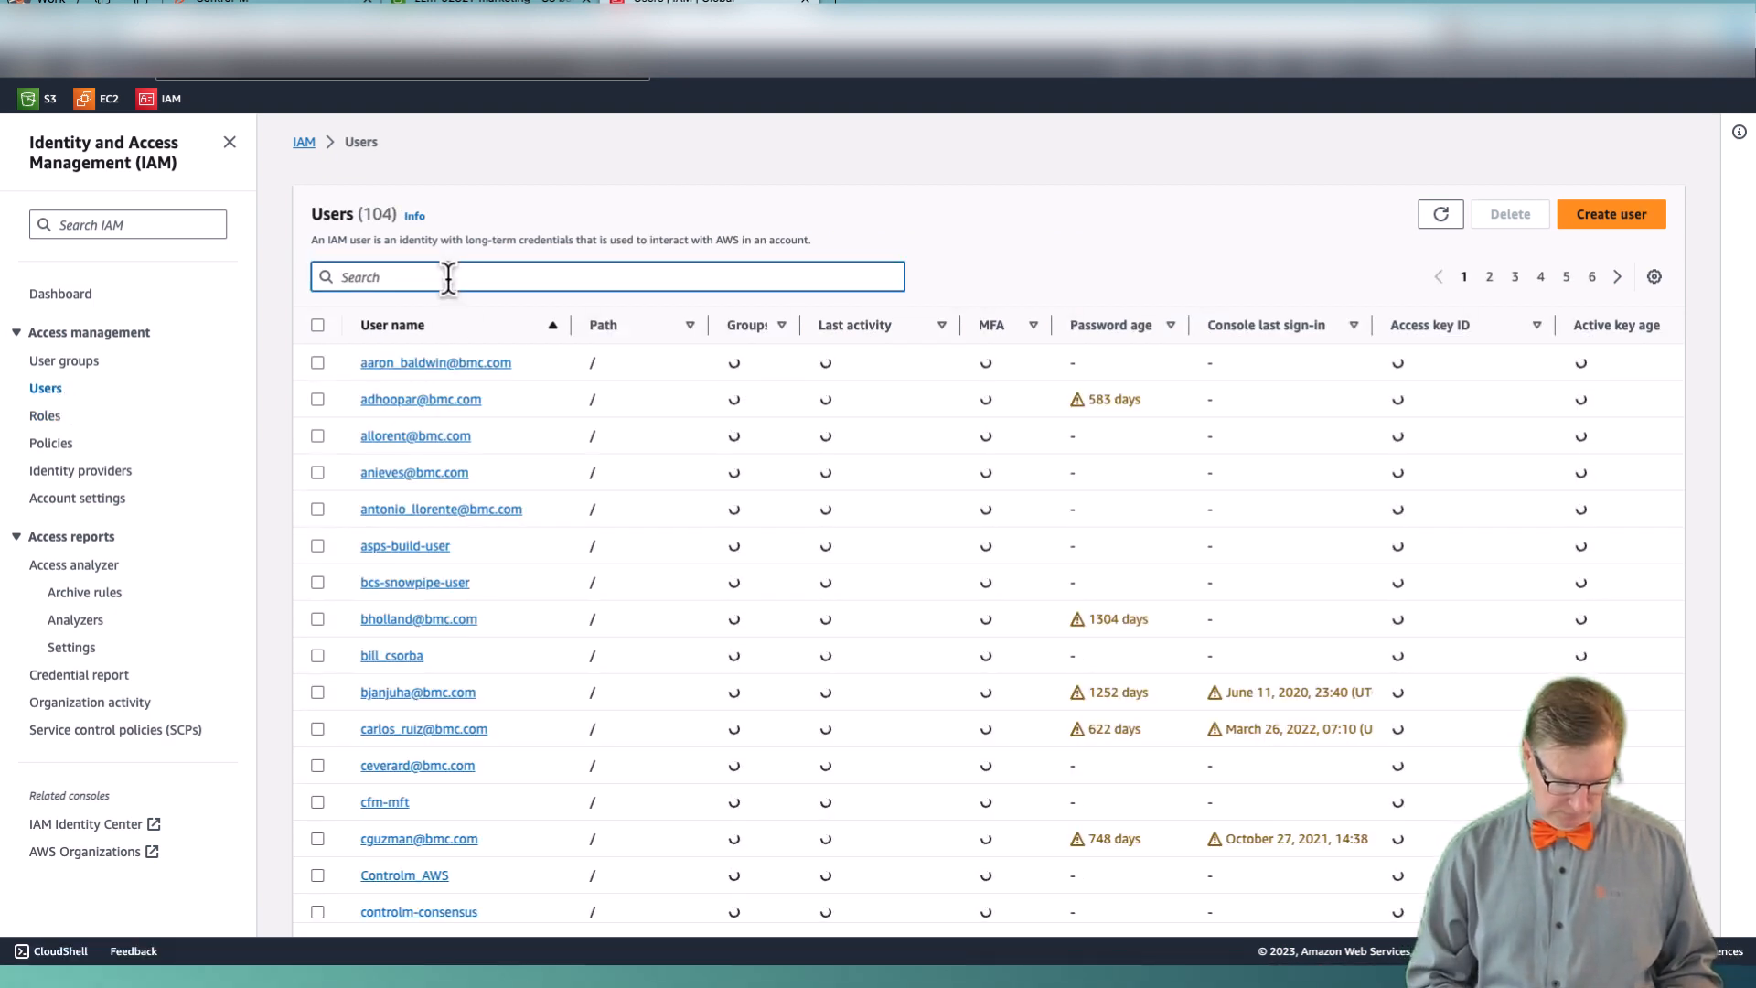
type("zzm")
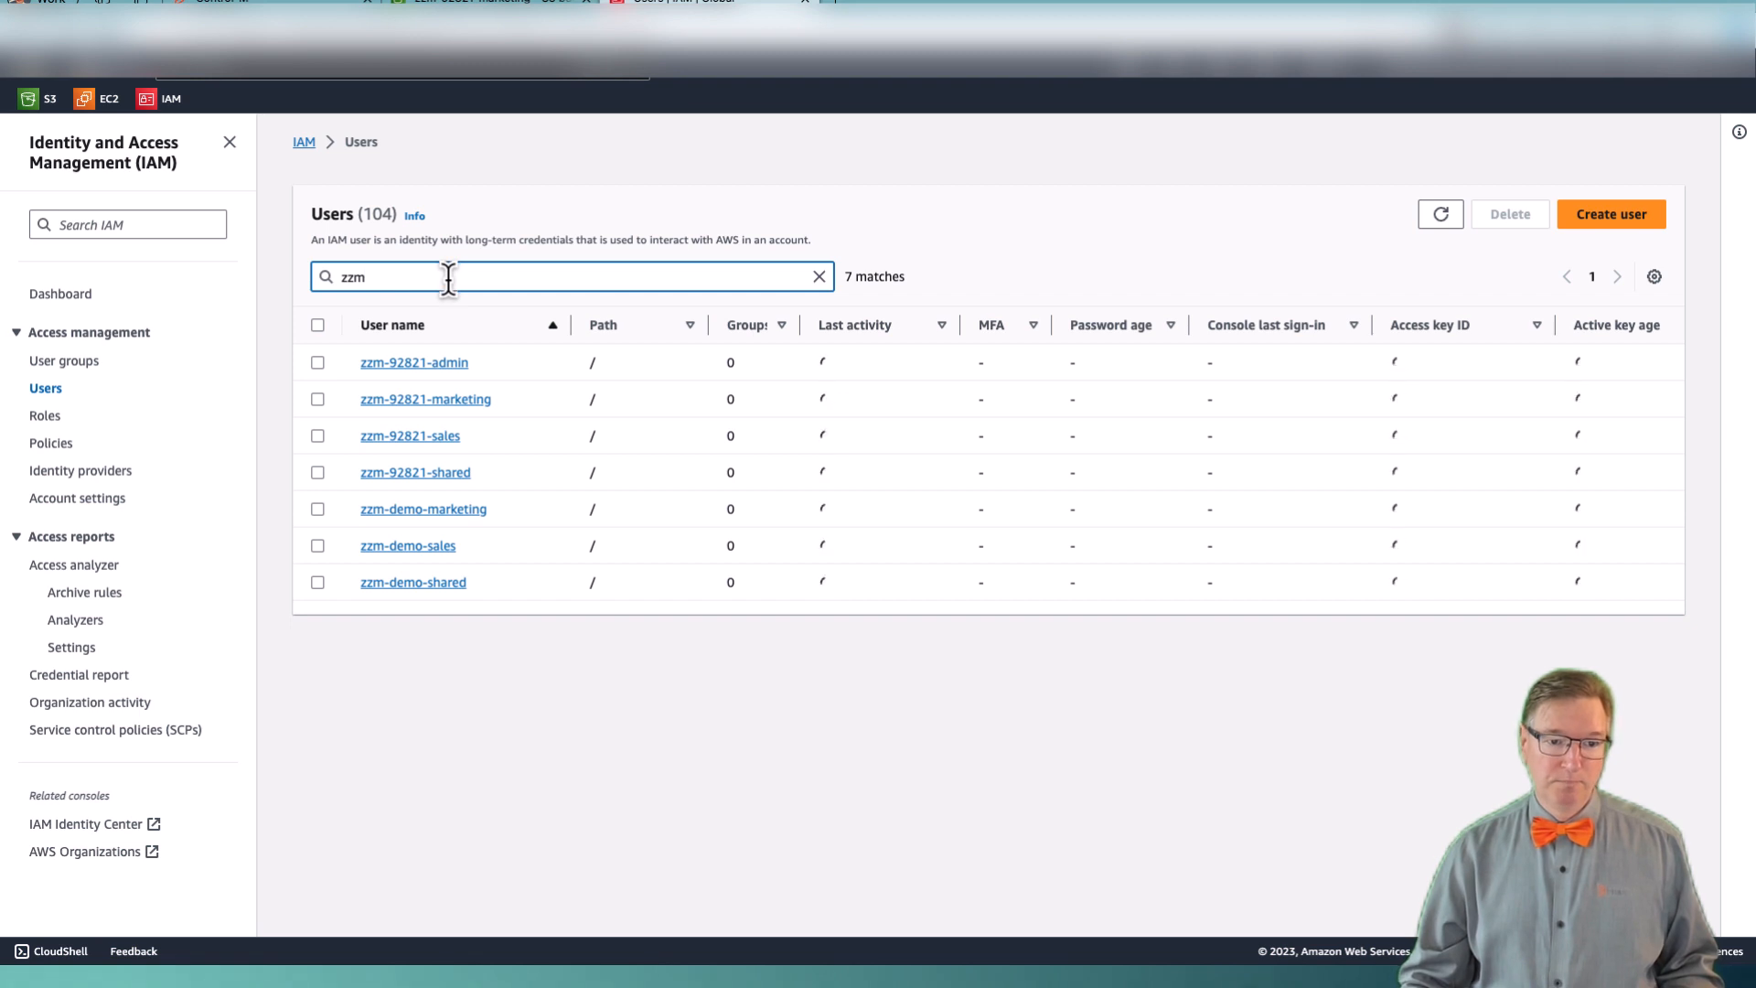
left_click(447, 364)
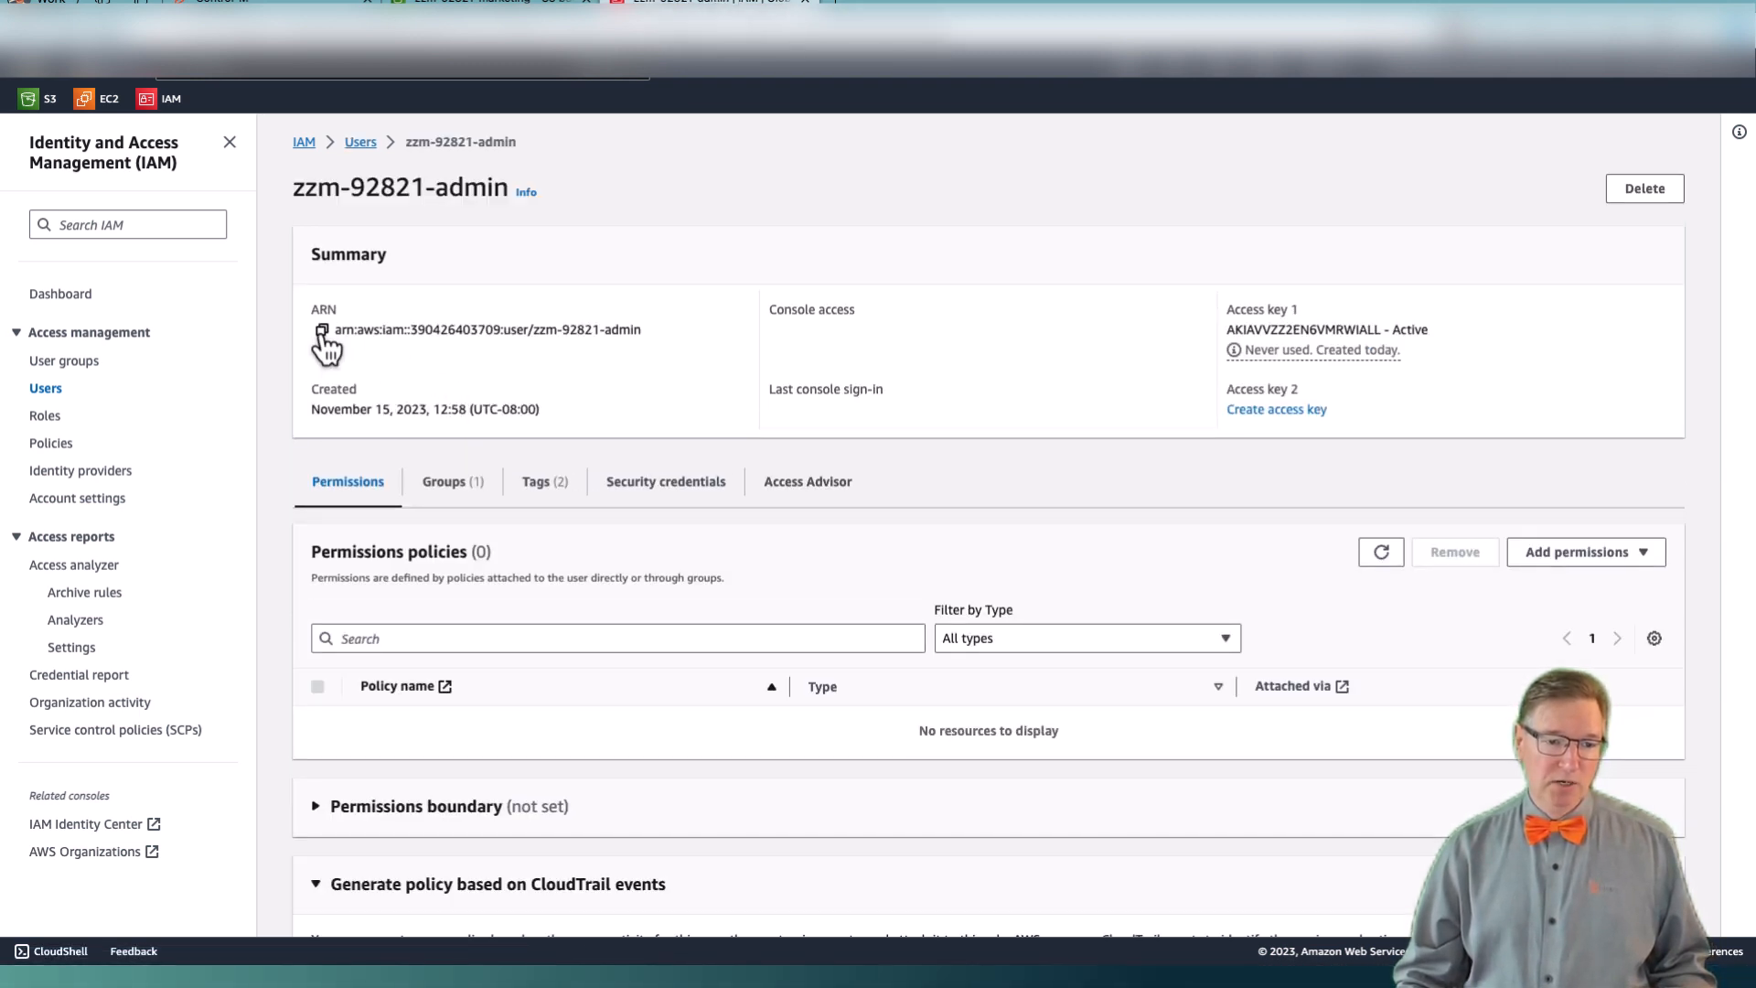
left_click(322, 331)
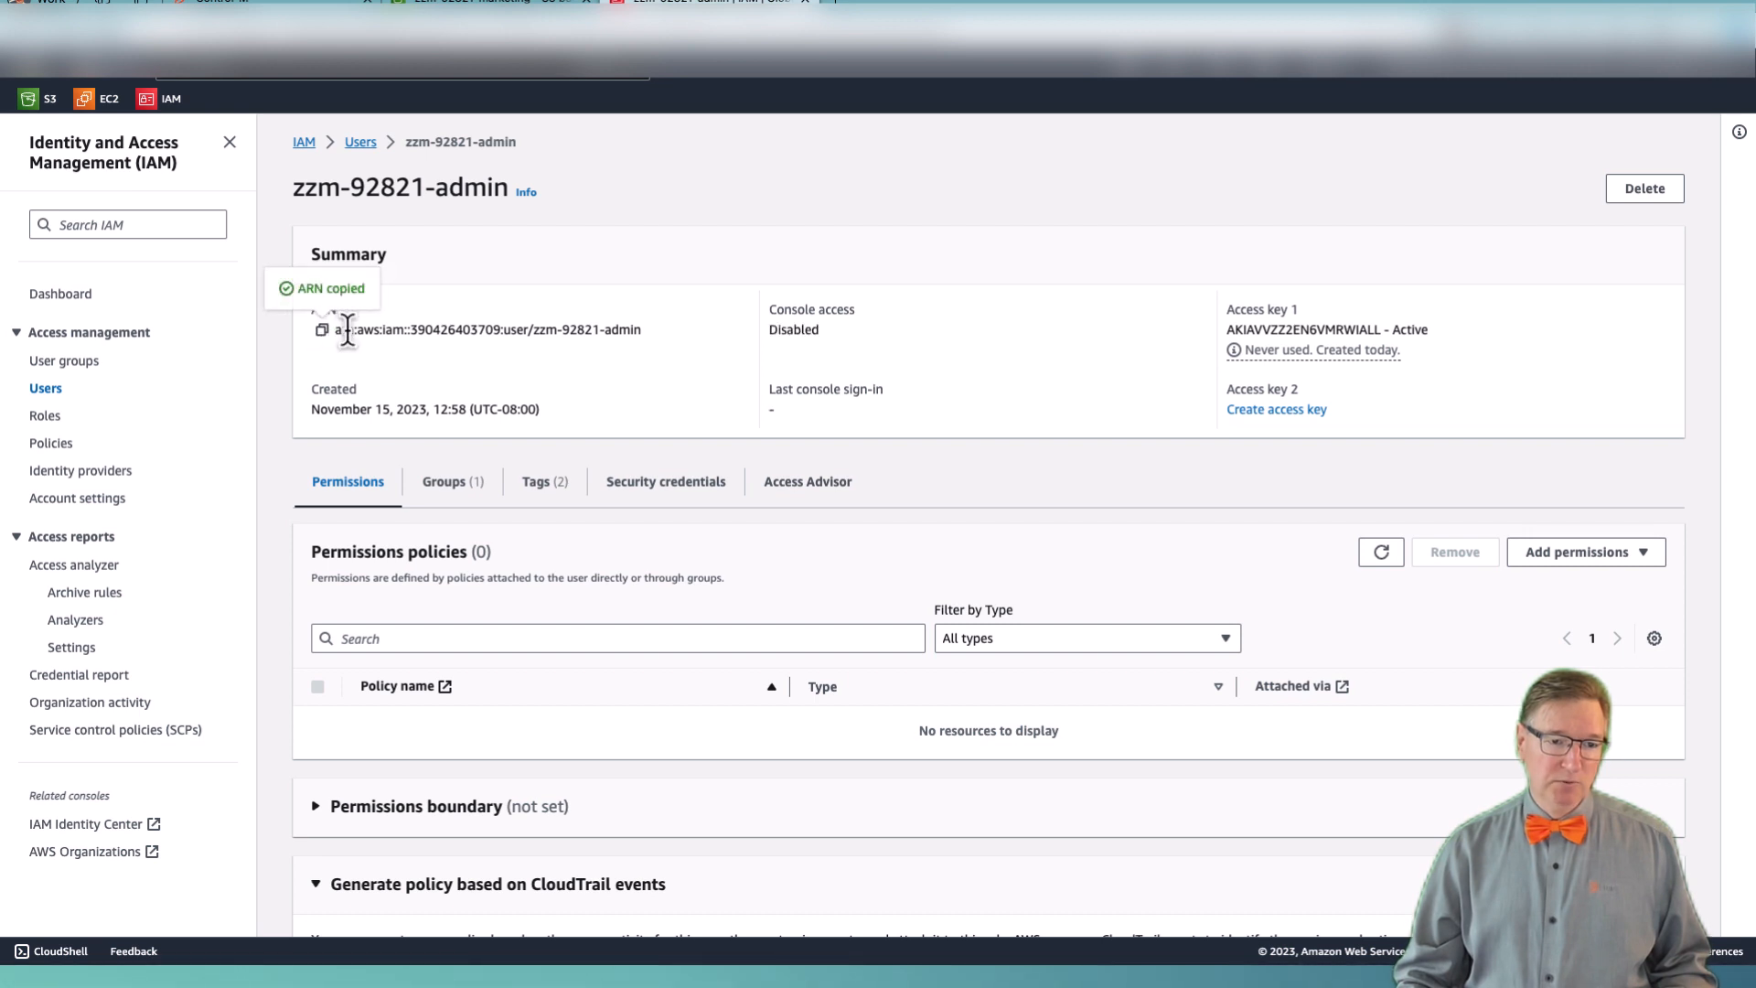
Replace the AWS principal in the ZZM-92821-ControlledAccess-IAM-Role trust policy with the copied zzm-92821-admin user ARN and save the policy.
left_click(45, 415)
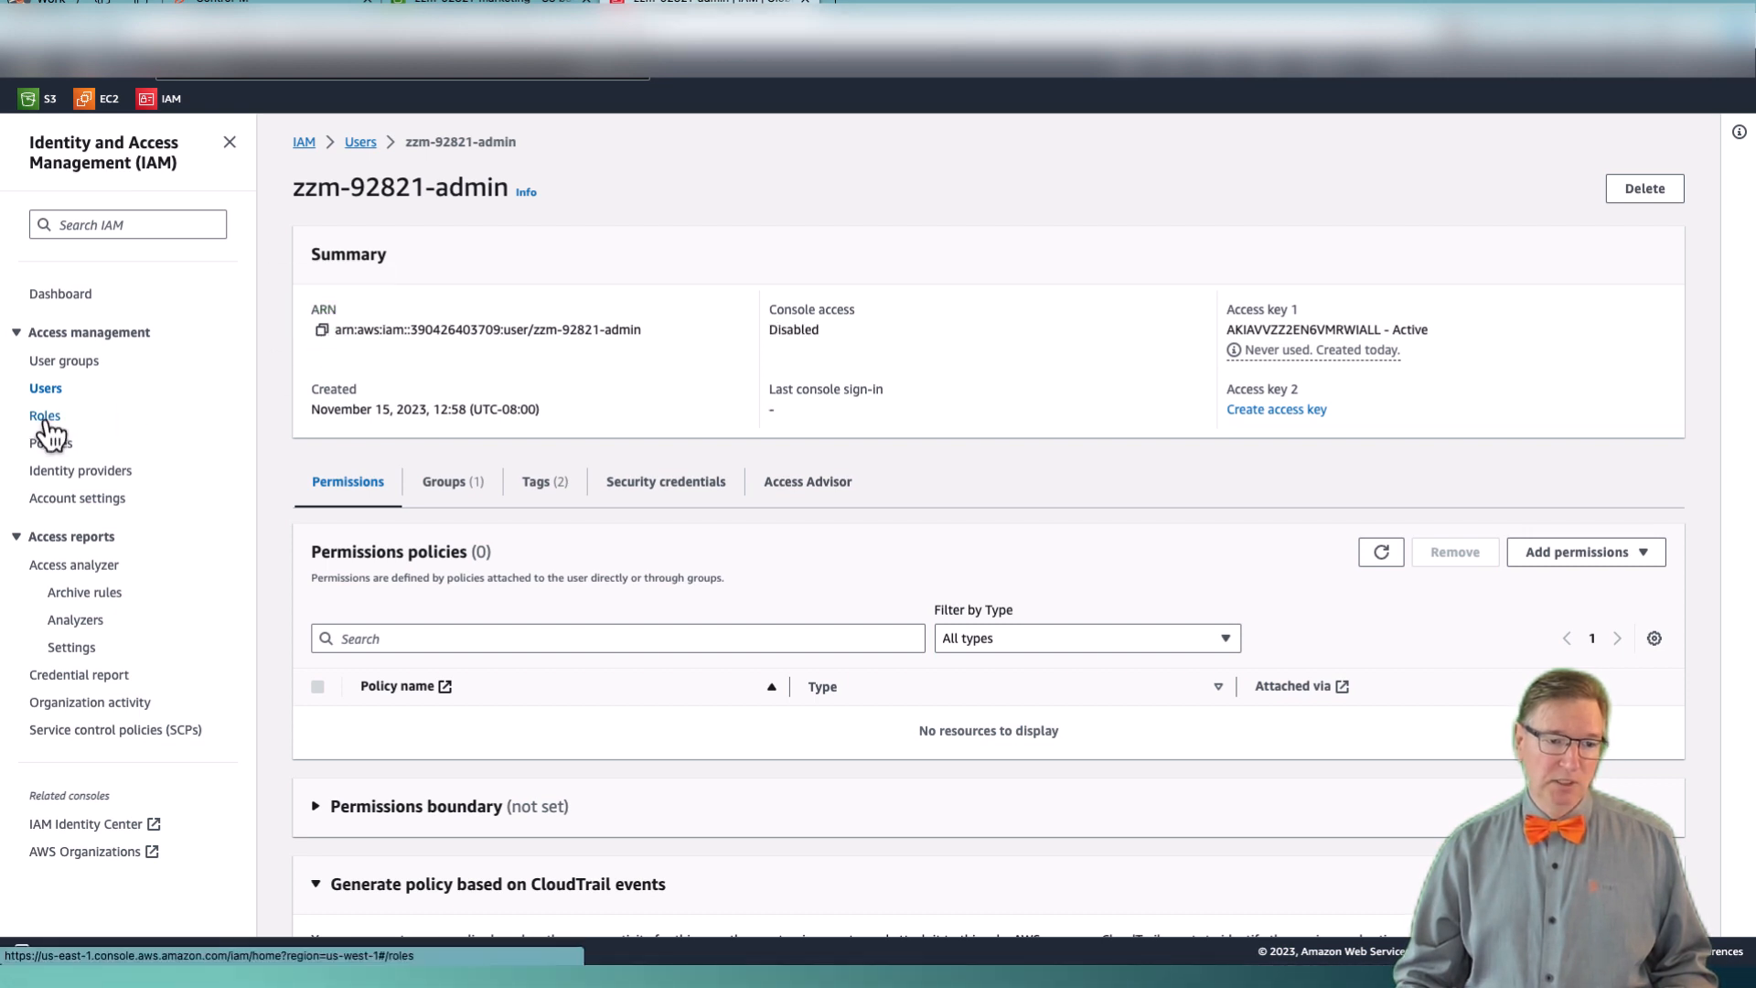
left_click(407, 261)
type("zzm")
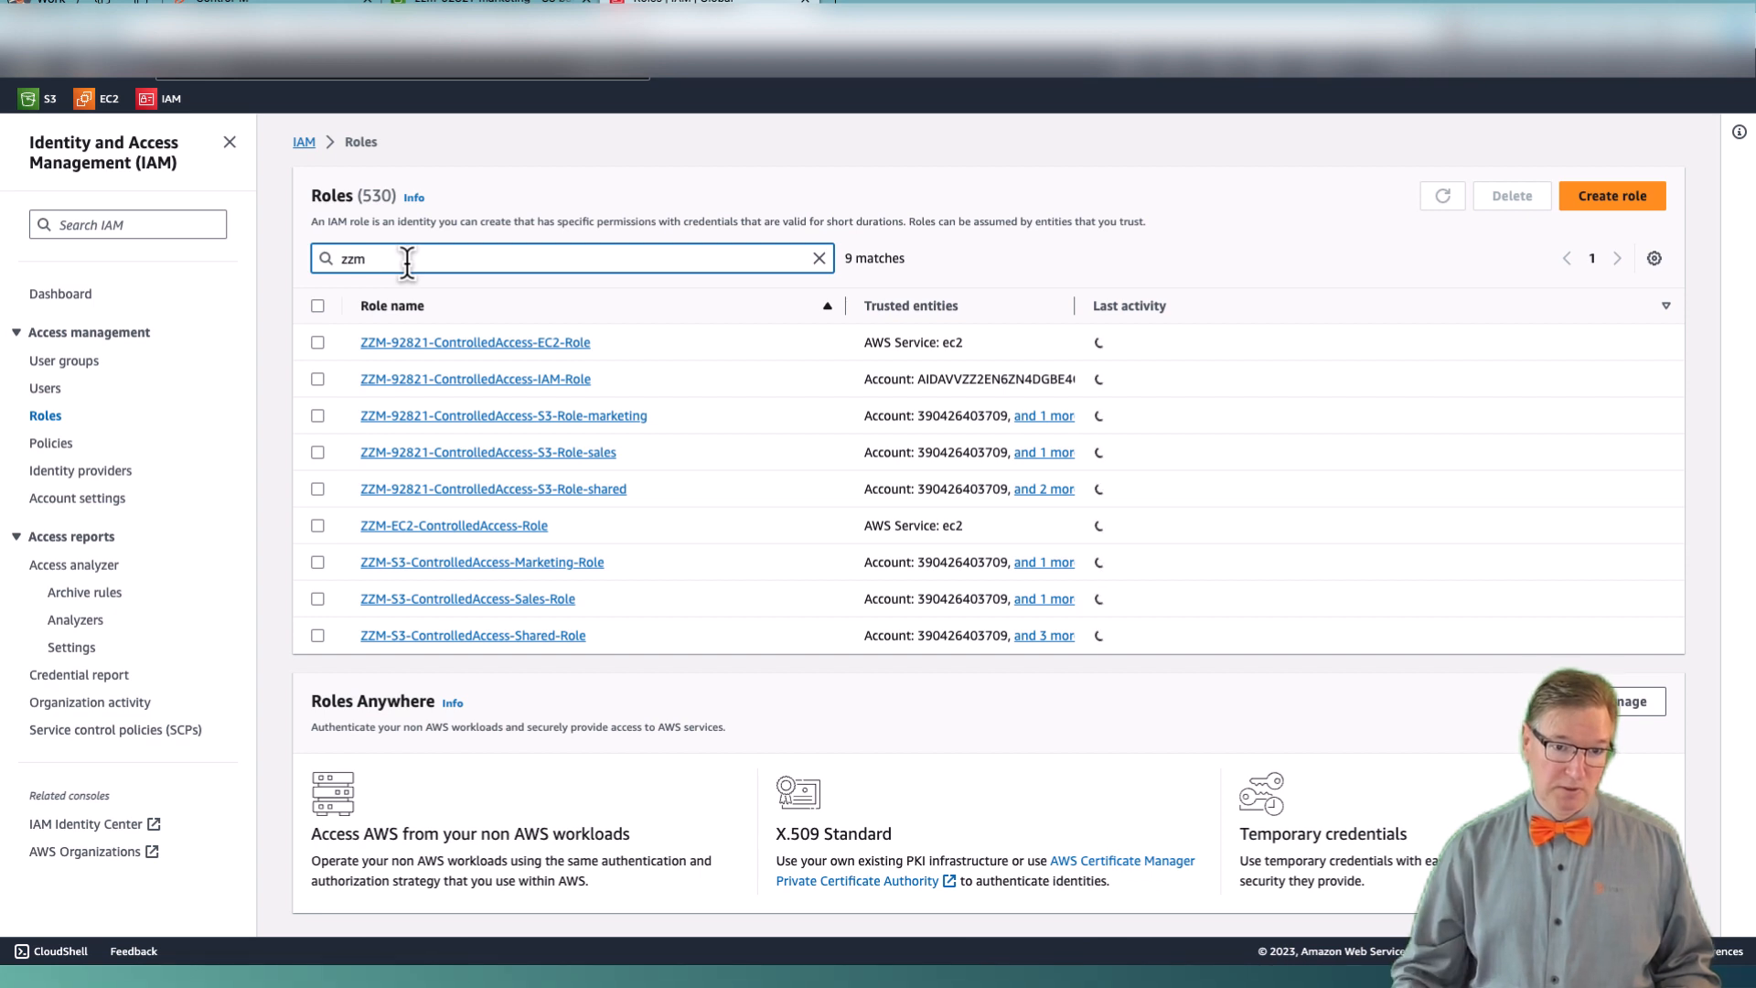
left_click(448, 379)
left_click(495, 492)
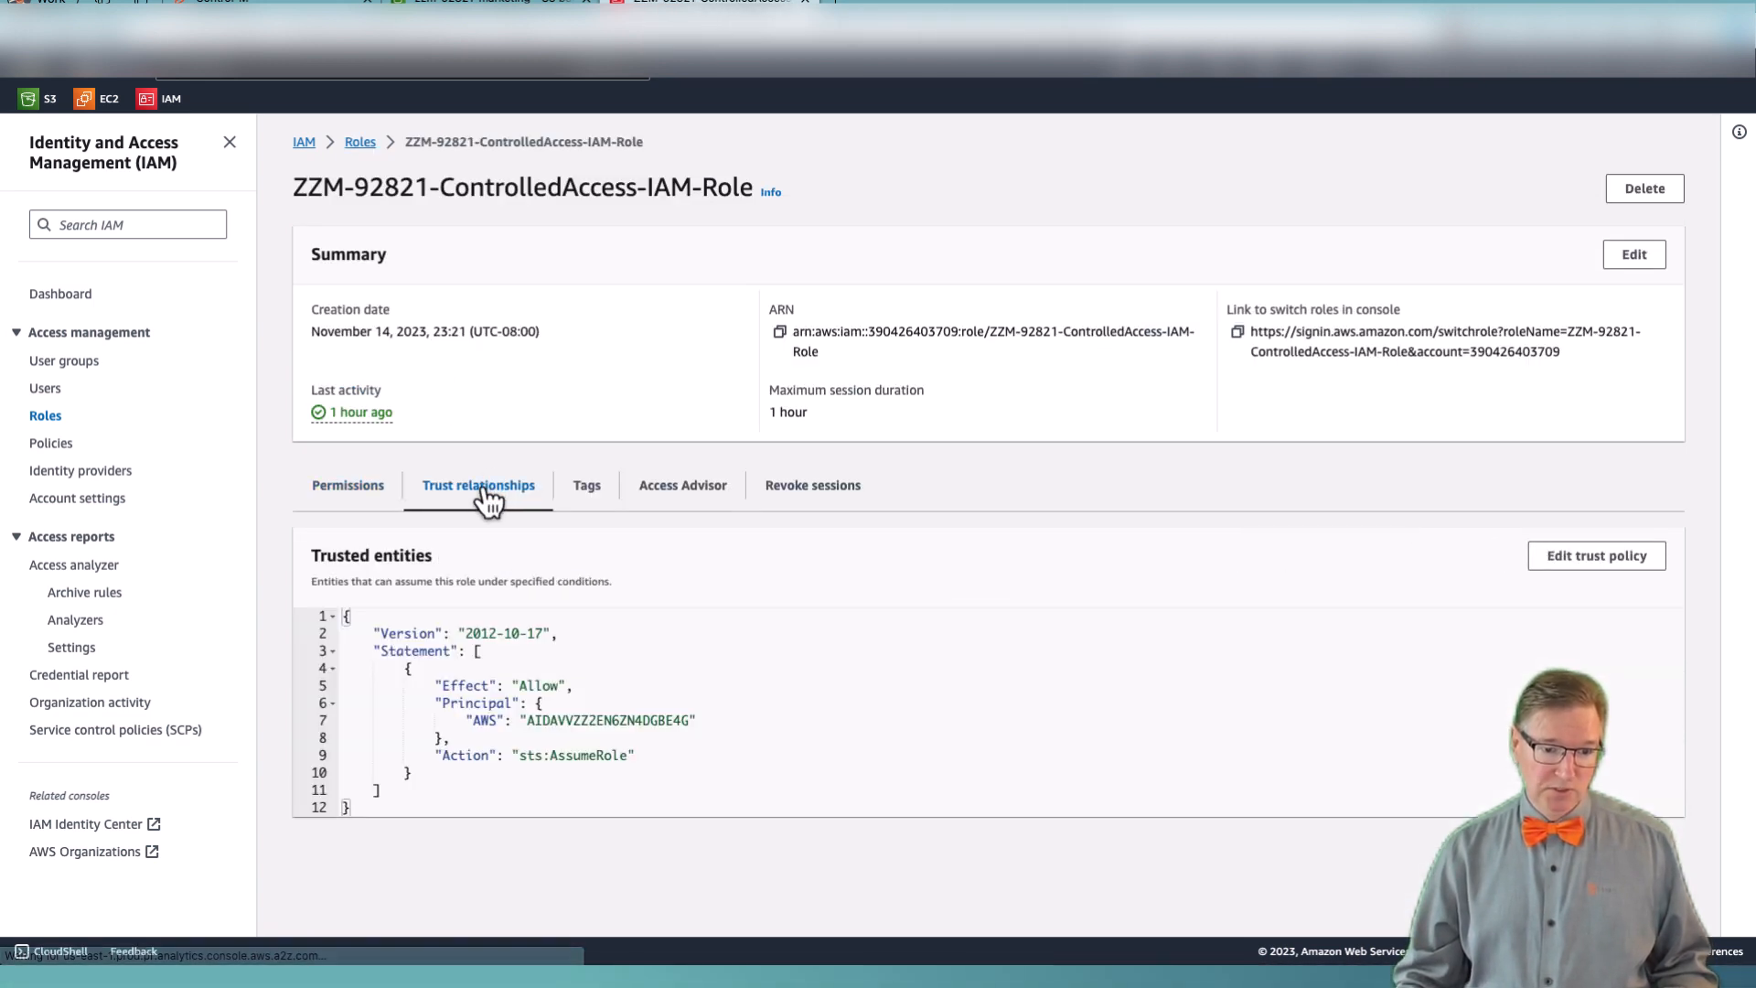
left_click(1596, 557)
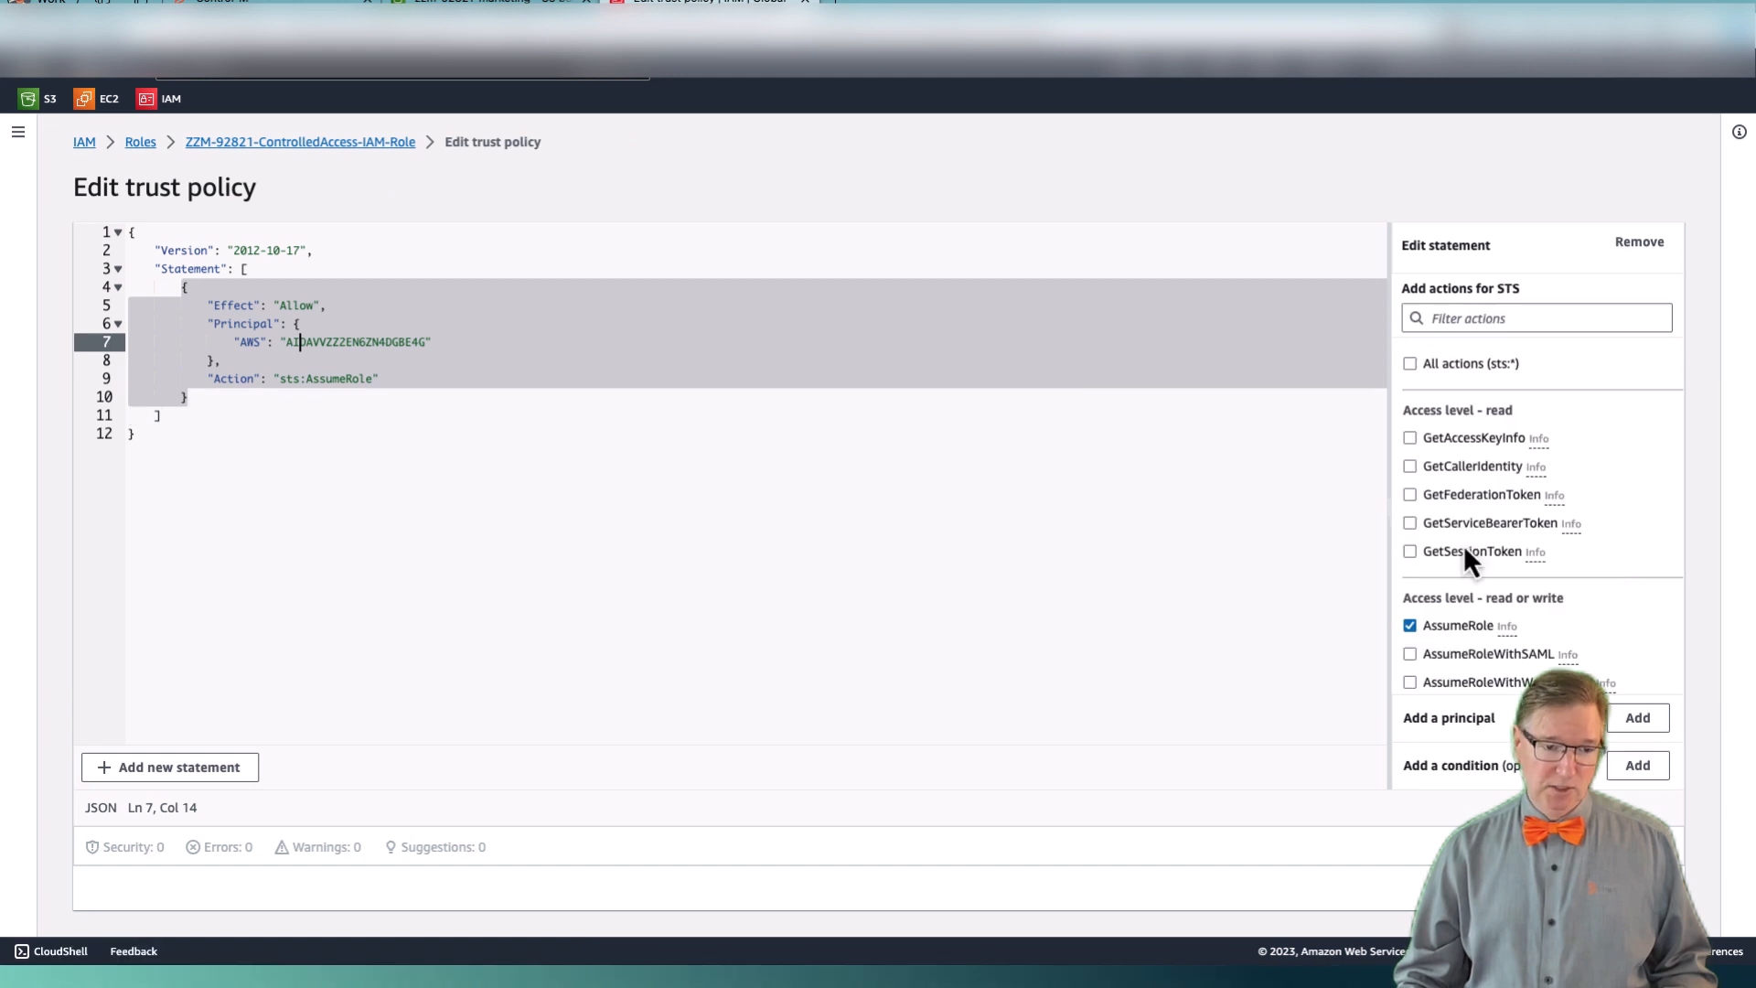
double_click(327, 342)
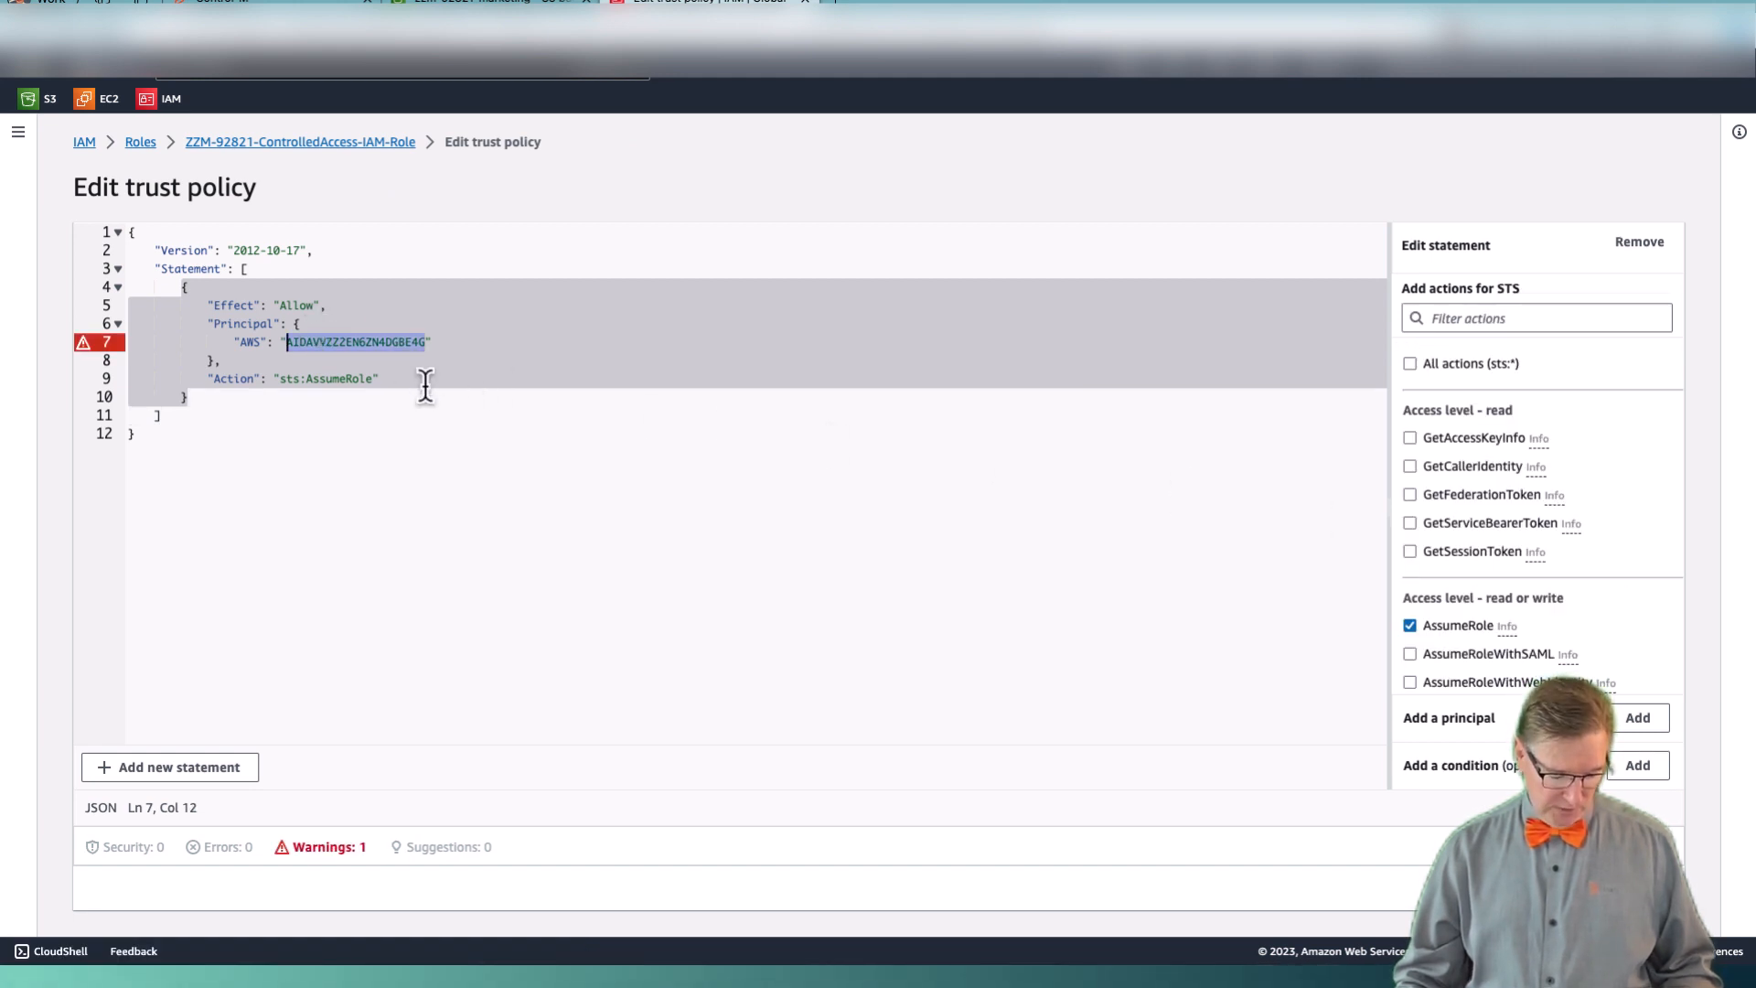
key("ctrl+v")
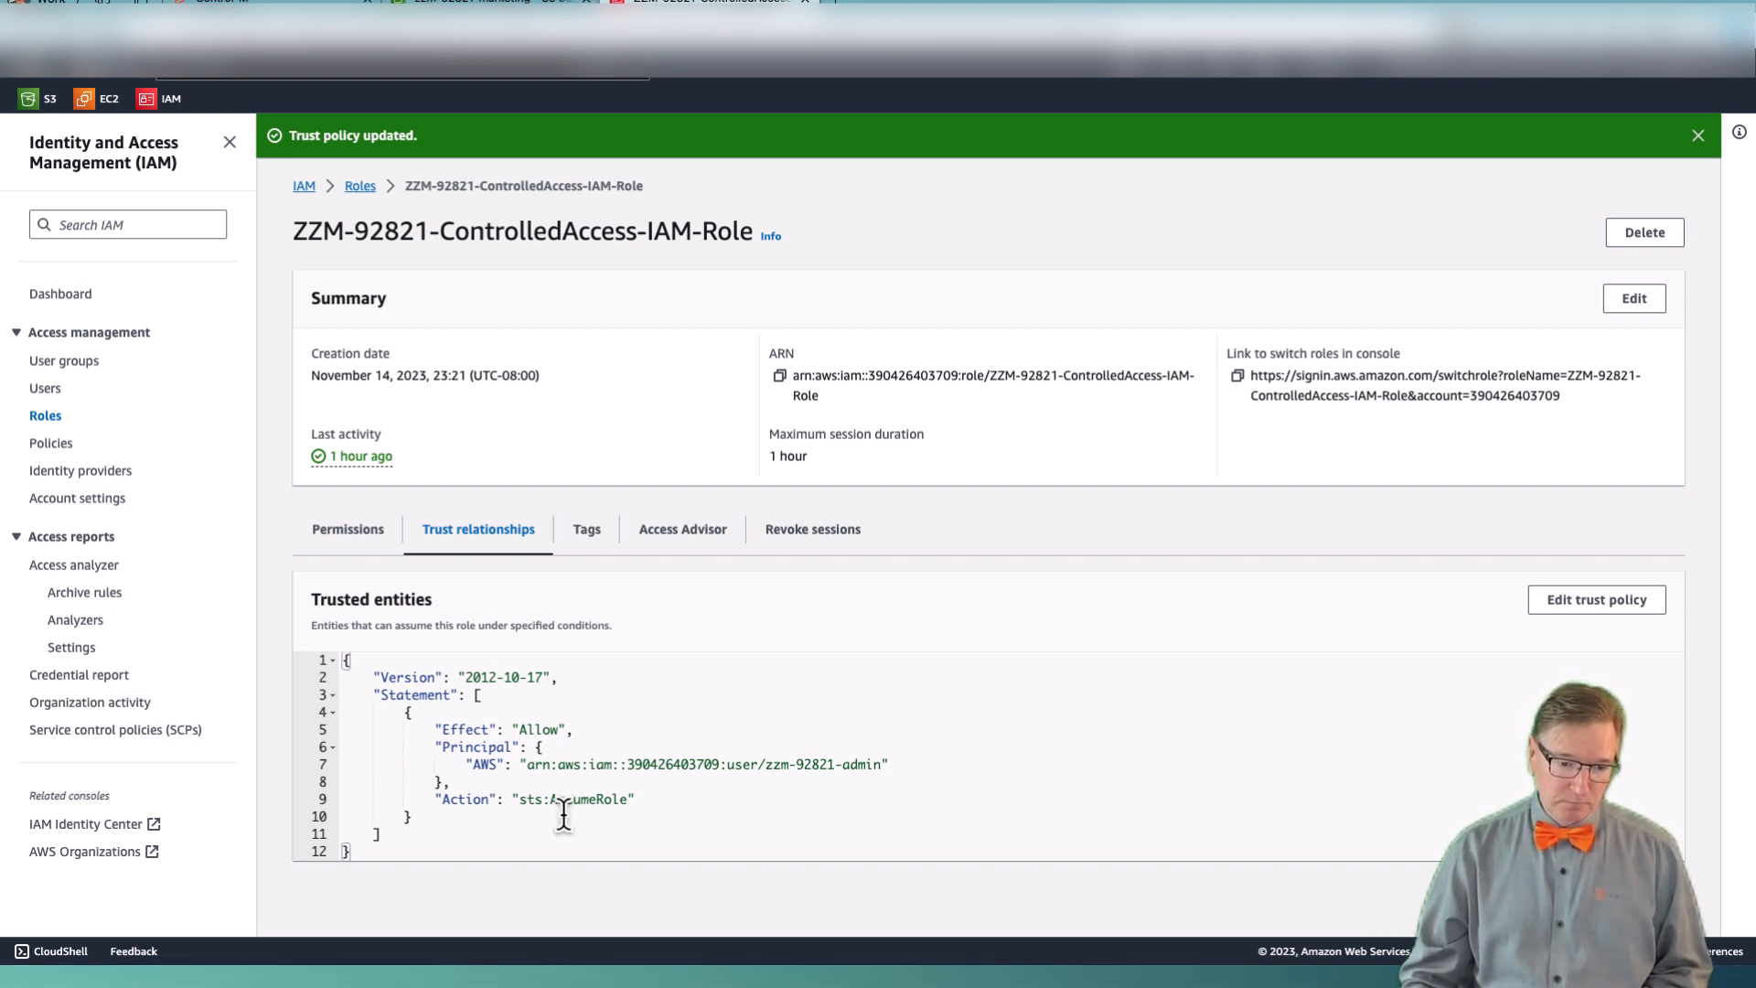
double_click(484, 764)
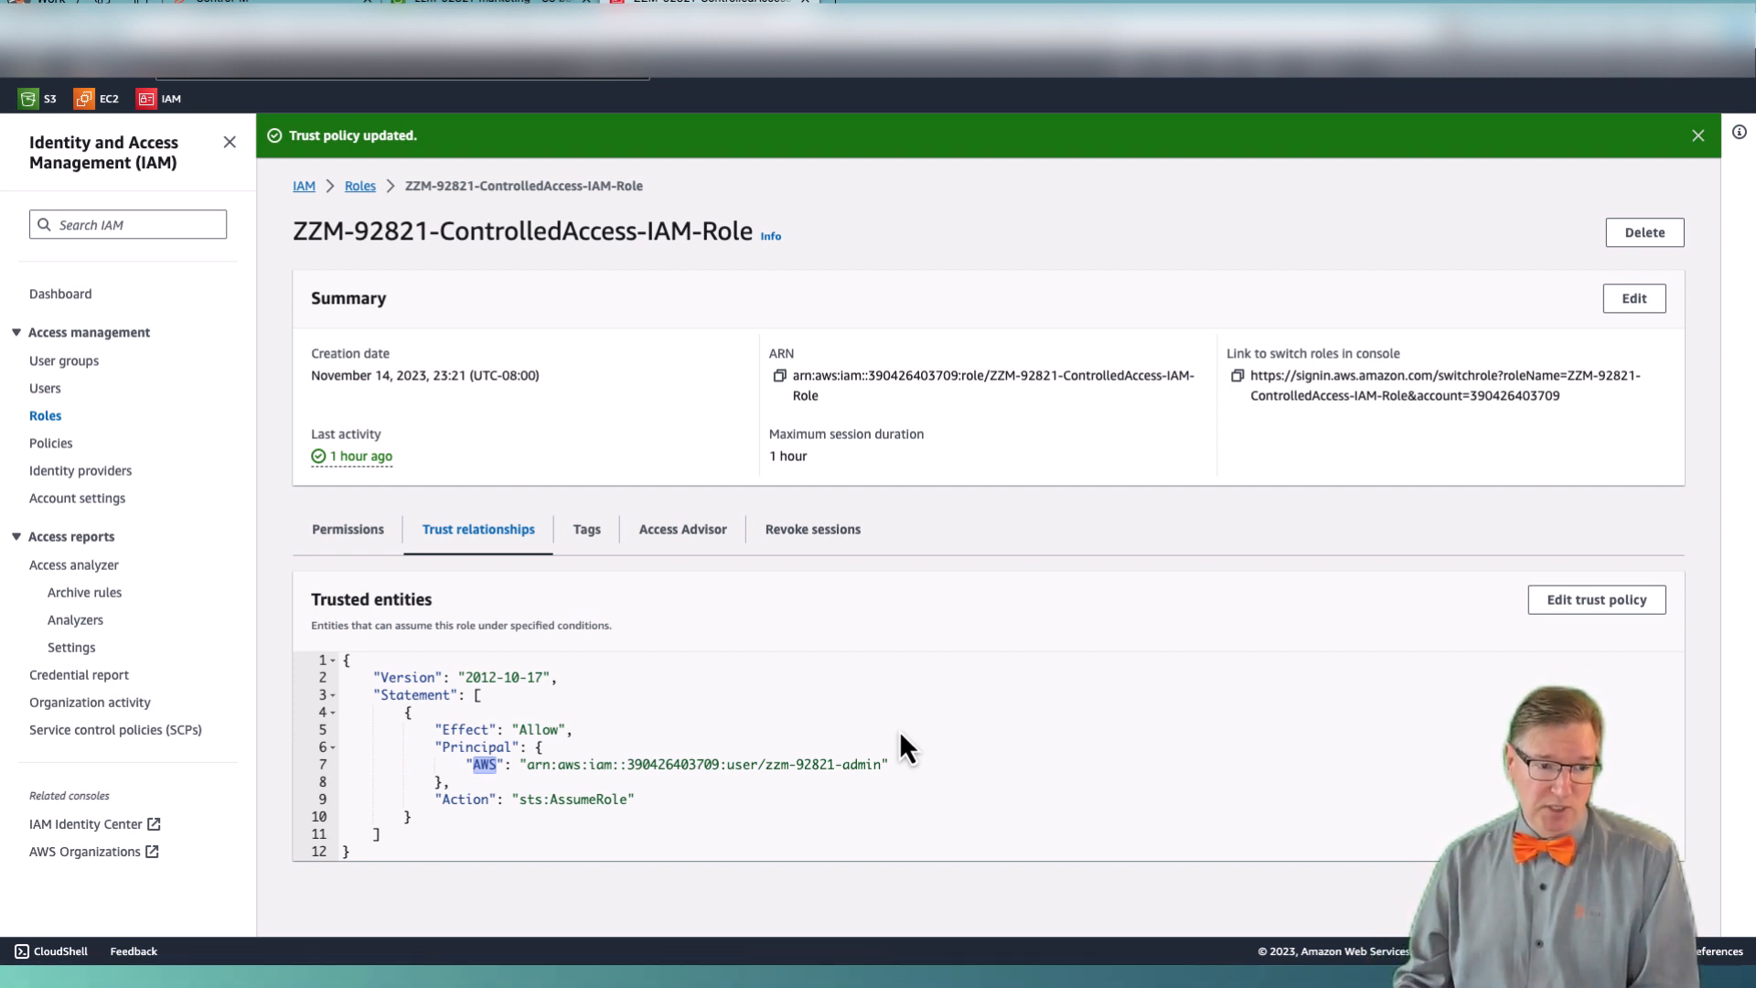
Find the ZZM-92821-ControlledAccess-EC2-Role among the "zzm" roles and examine its permissions policies and trust relationships.
left_click(360, 190)
left_click(424, 249)
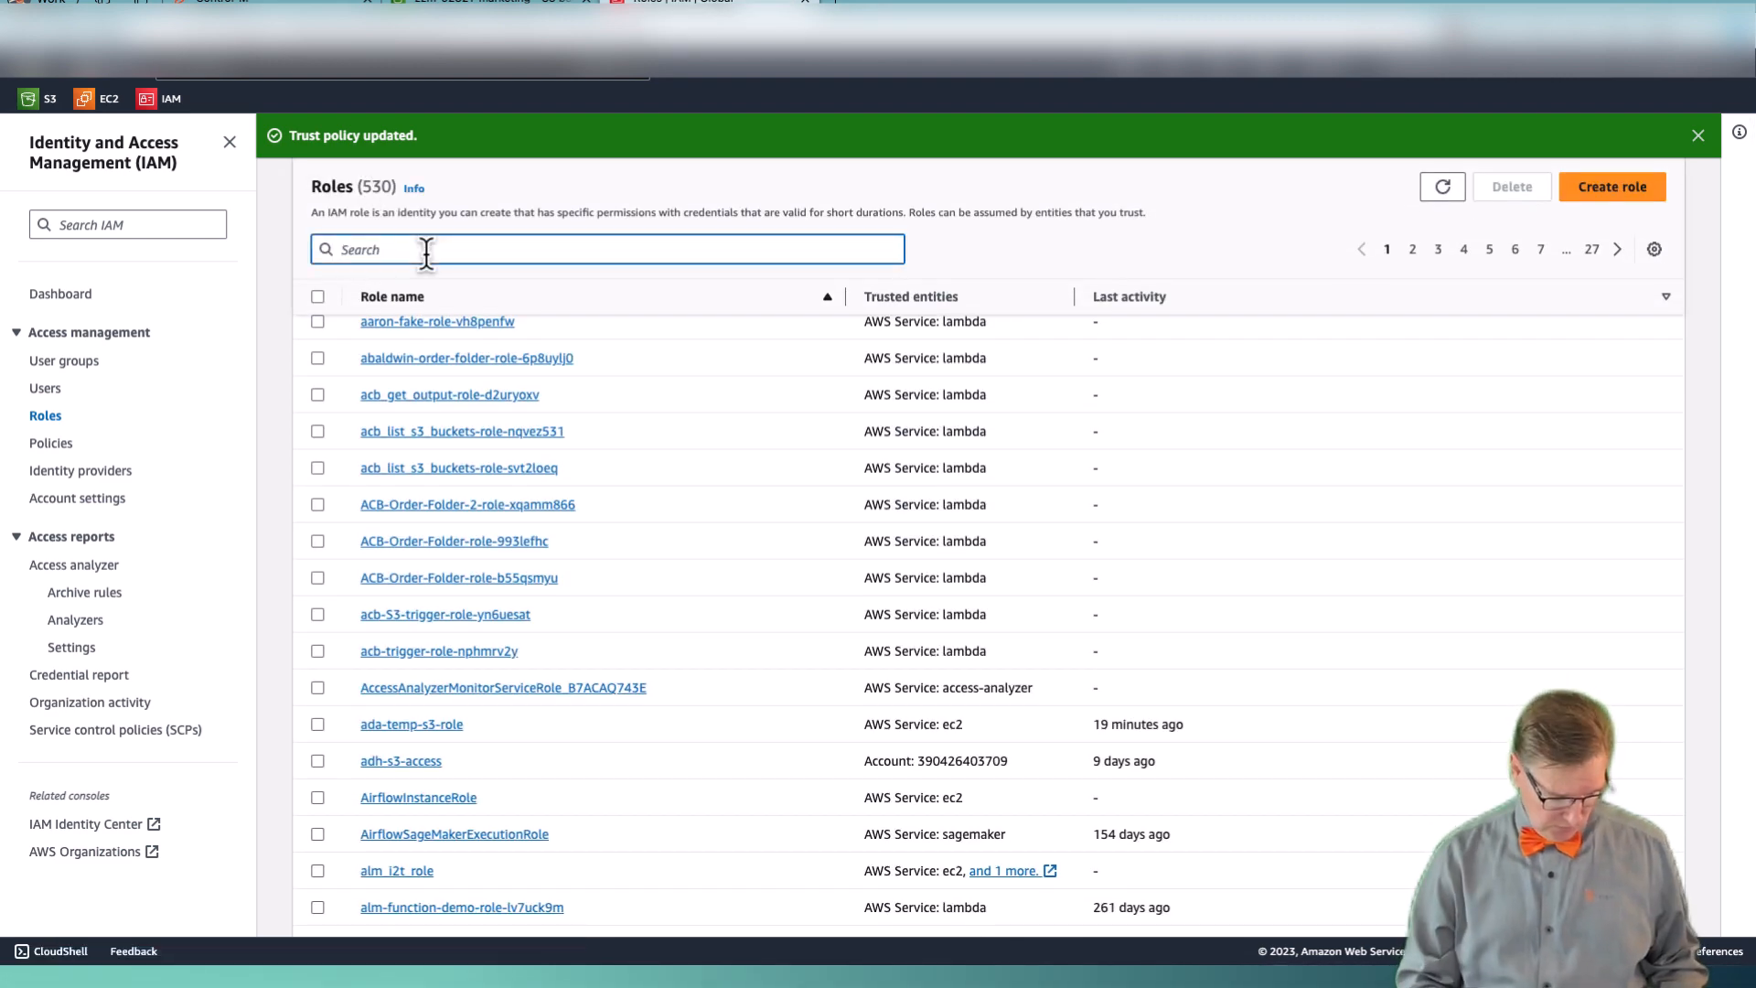
type("zzm")
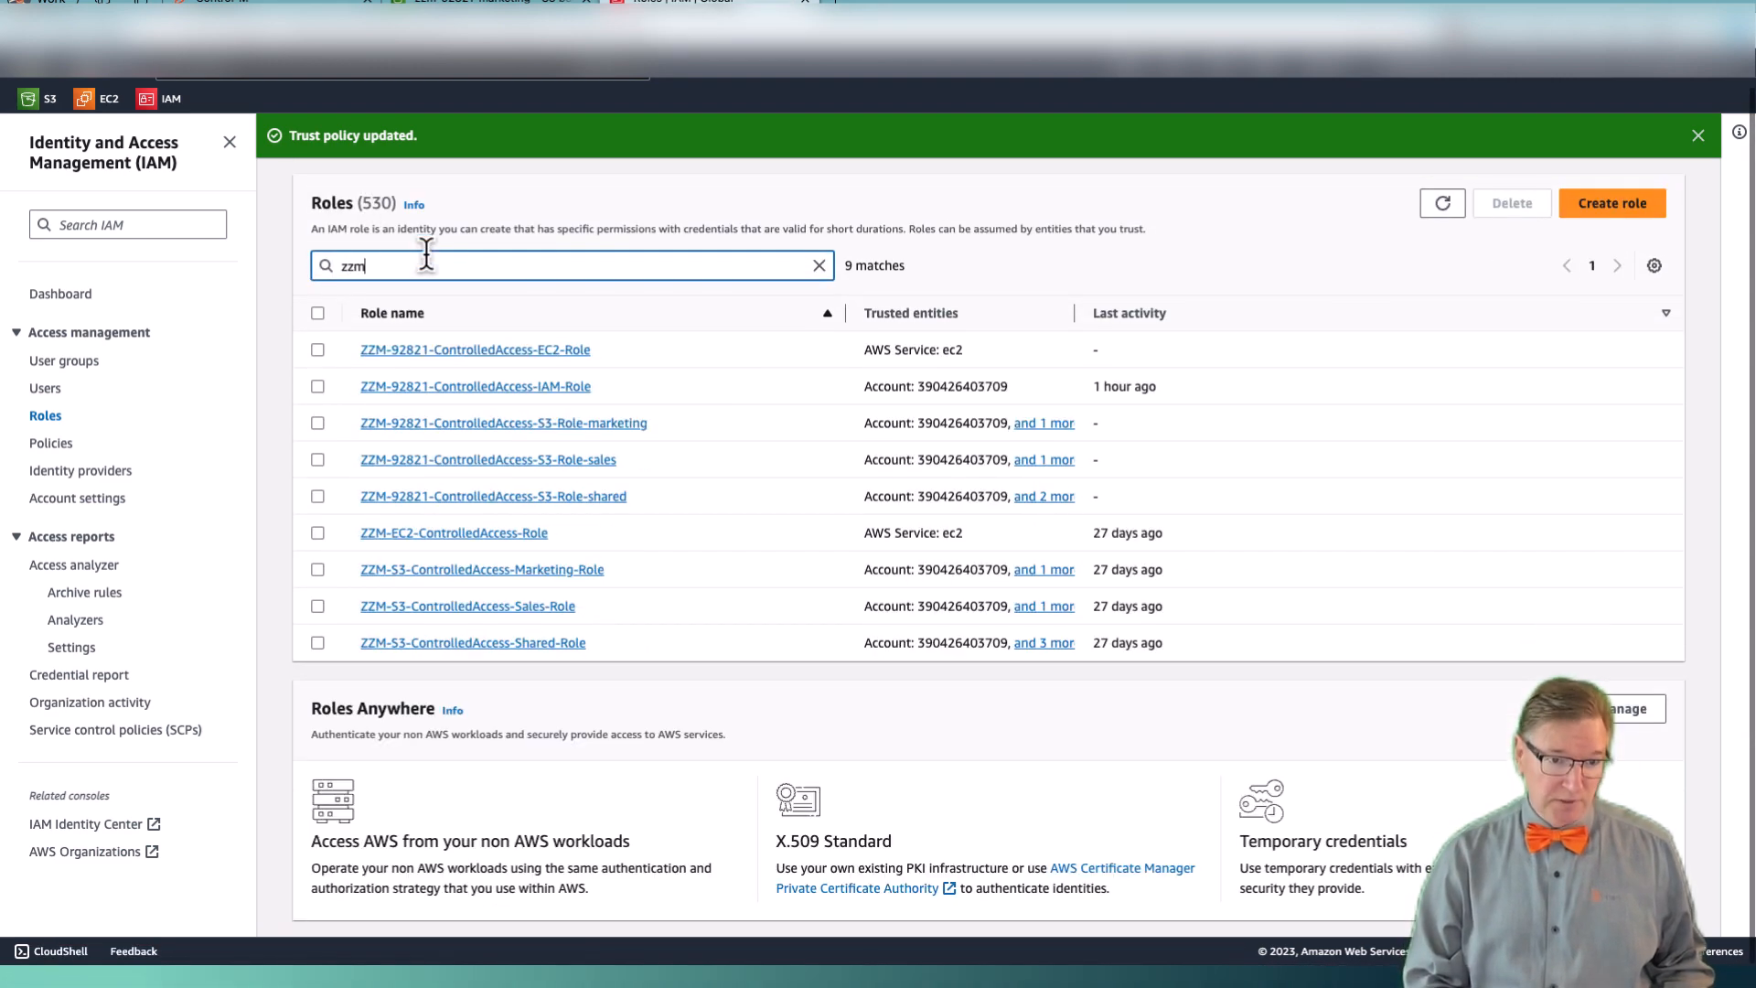
left_click(552, 353)
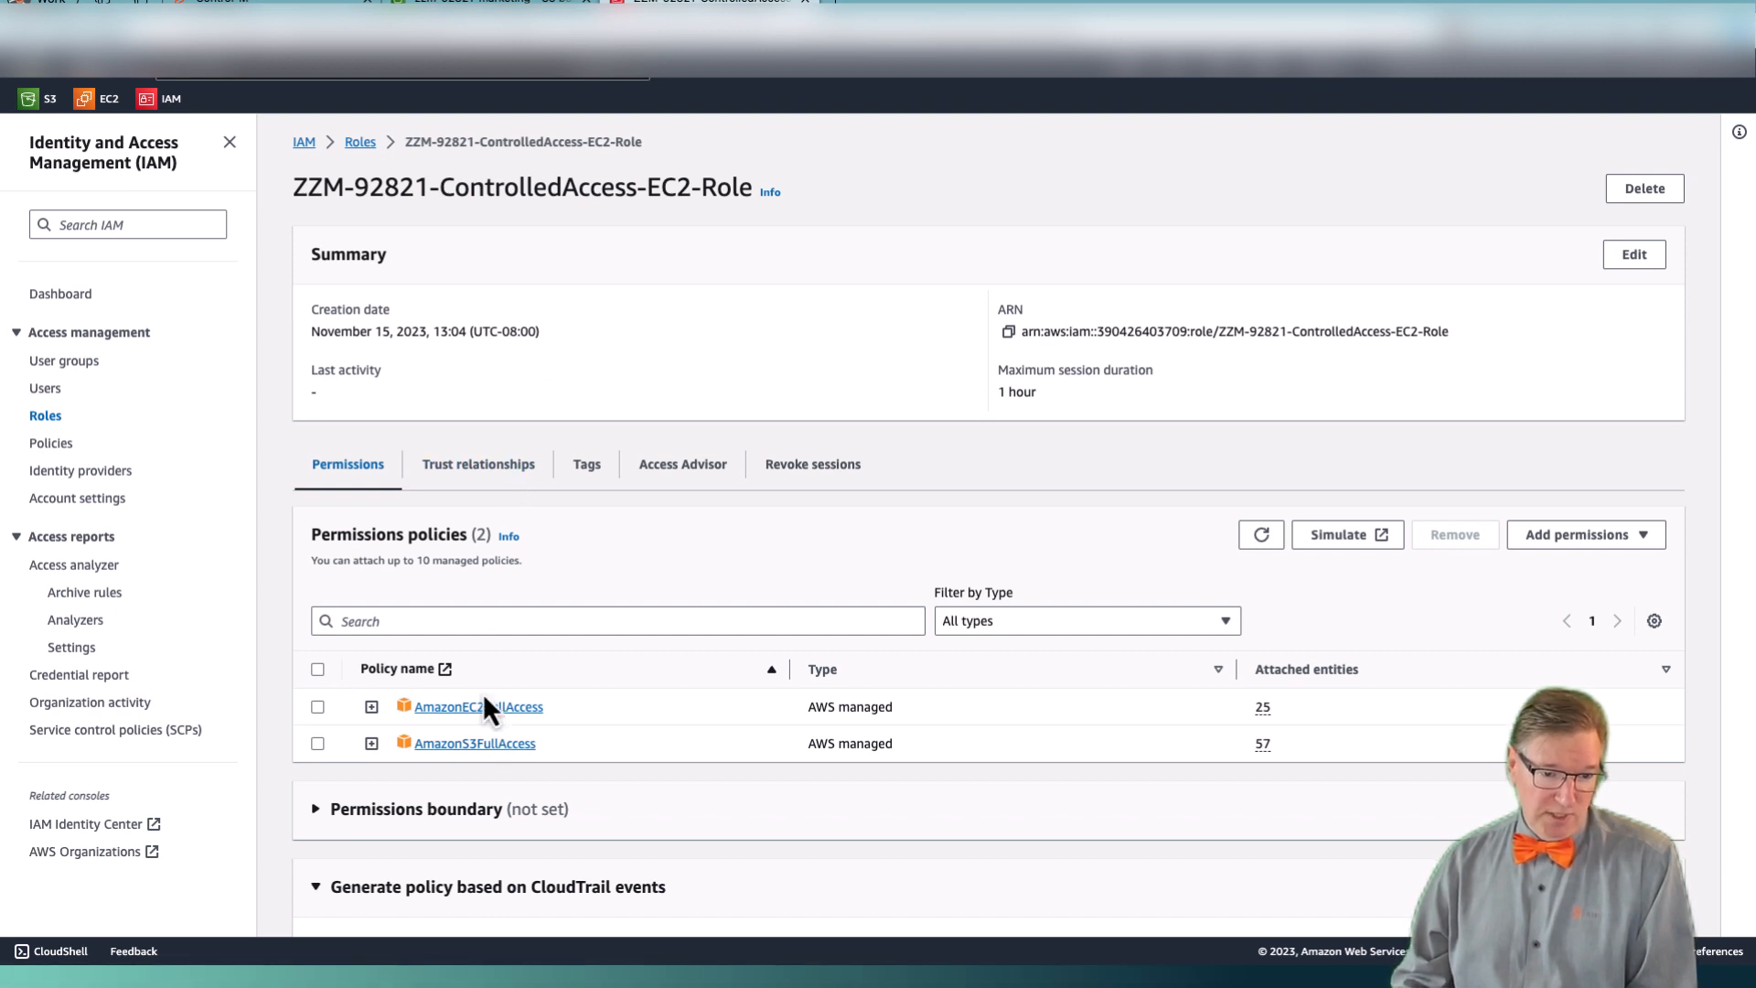
left_click(477, 465)
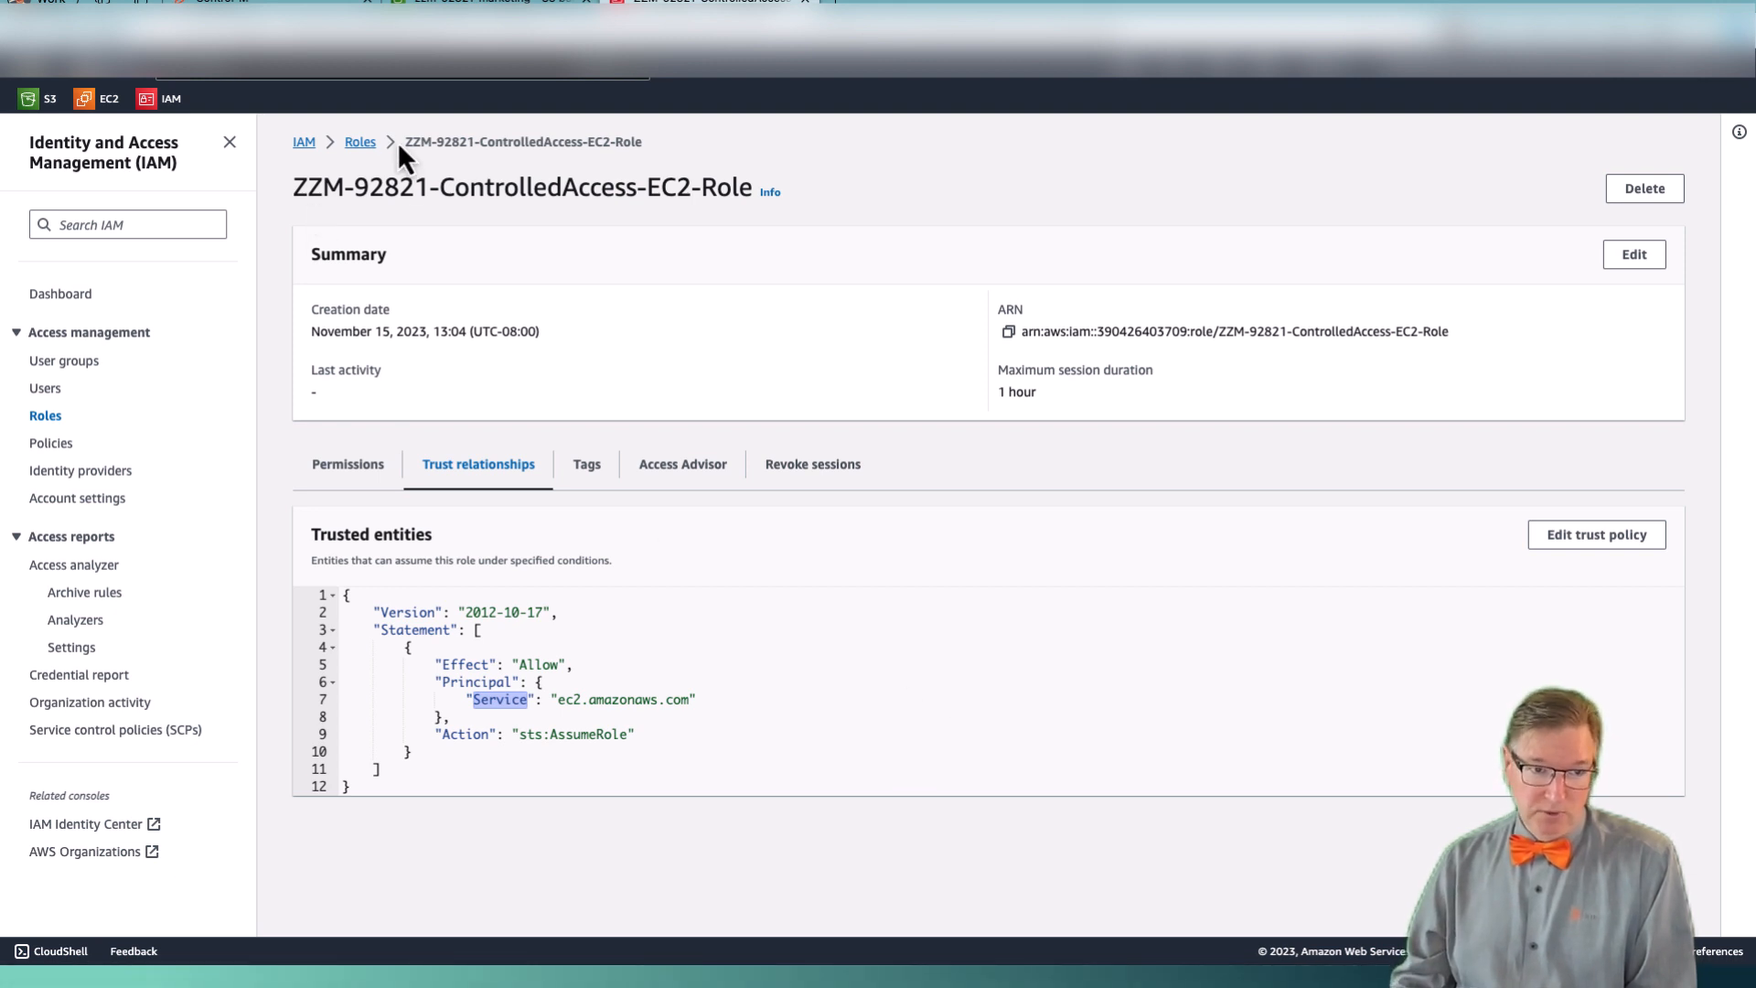
Reopen the ZZM-92821-ControlledAccess-IAM-Role from the "zzm" roles and review its trust policy for comparison with the EC2 role.
left_click(360, 142)
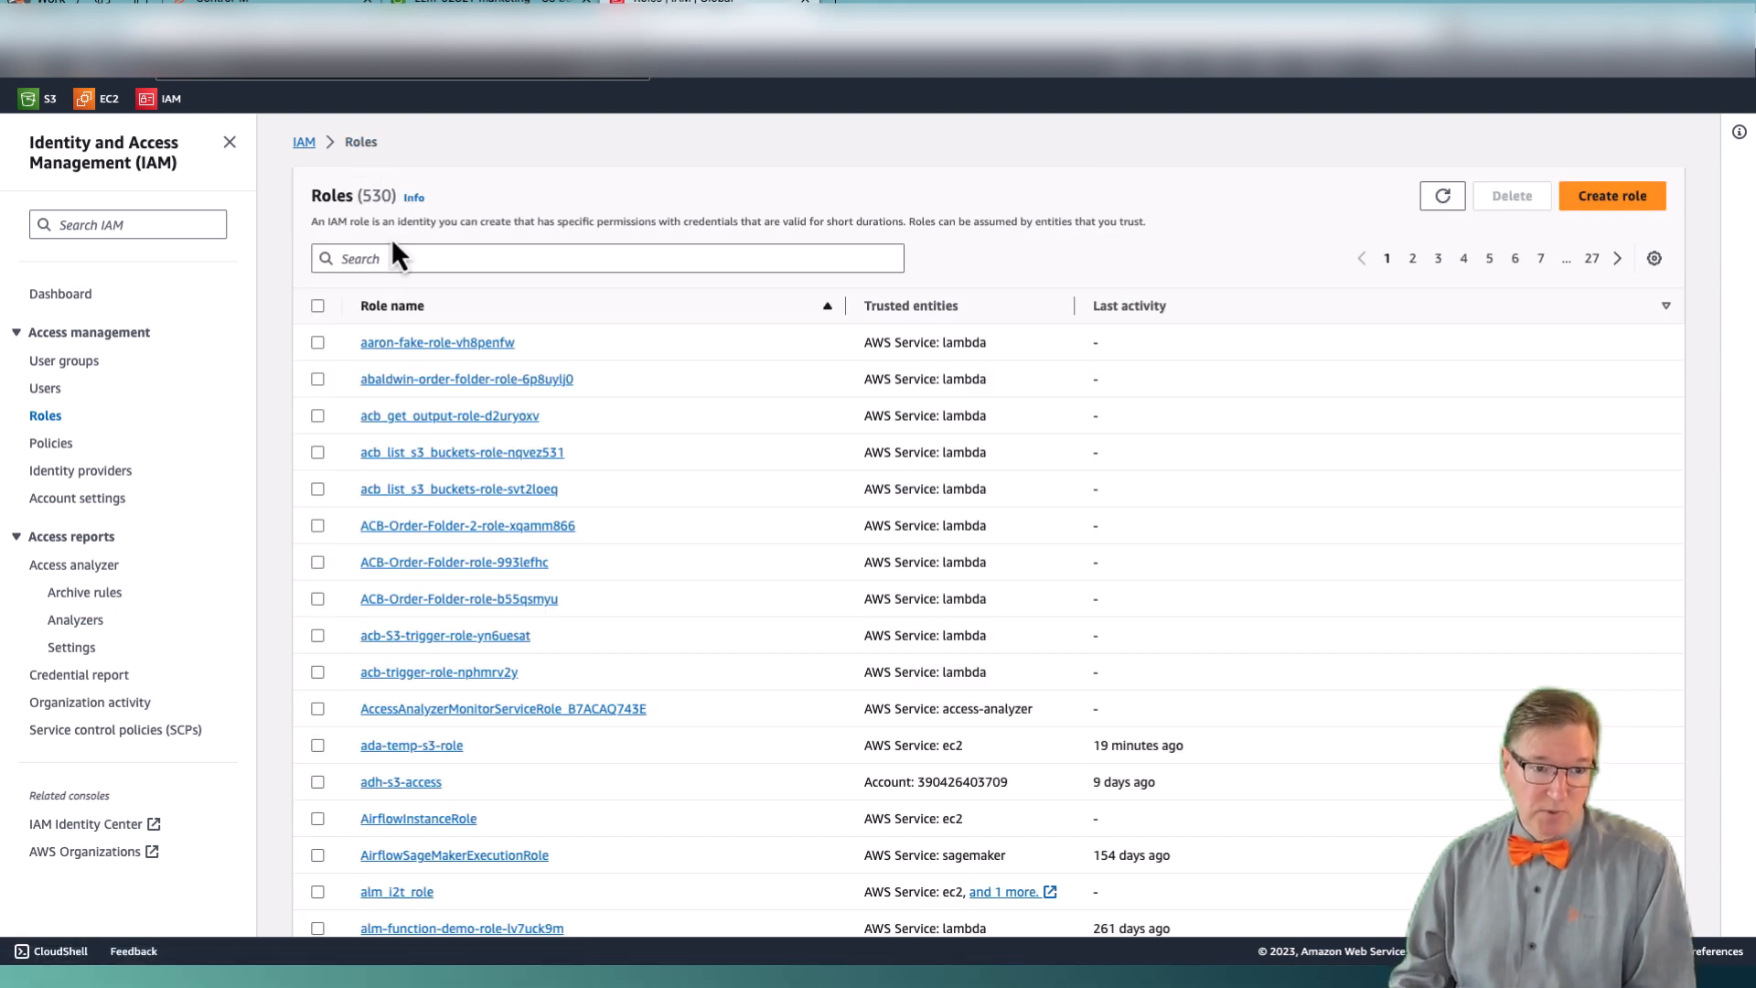
left_click(393, 256)
type("zzm")
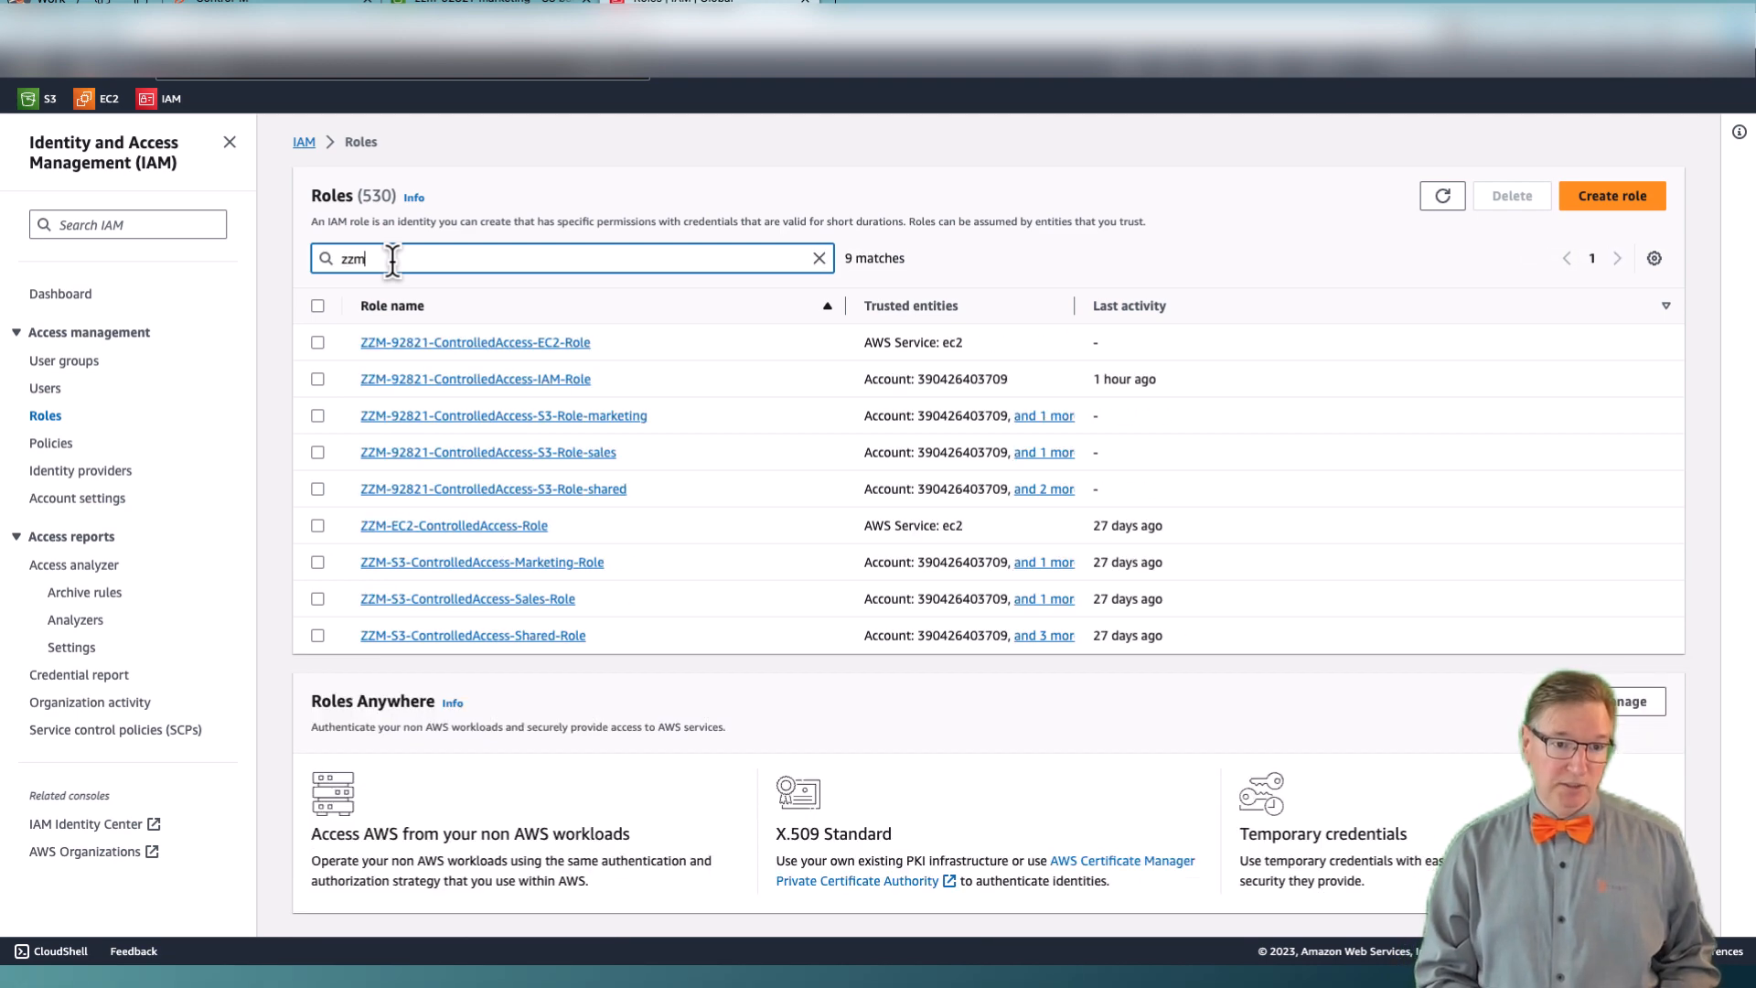
left_click(427, 387)
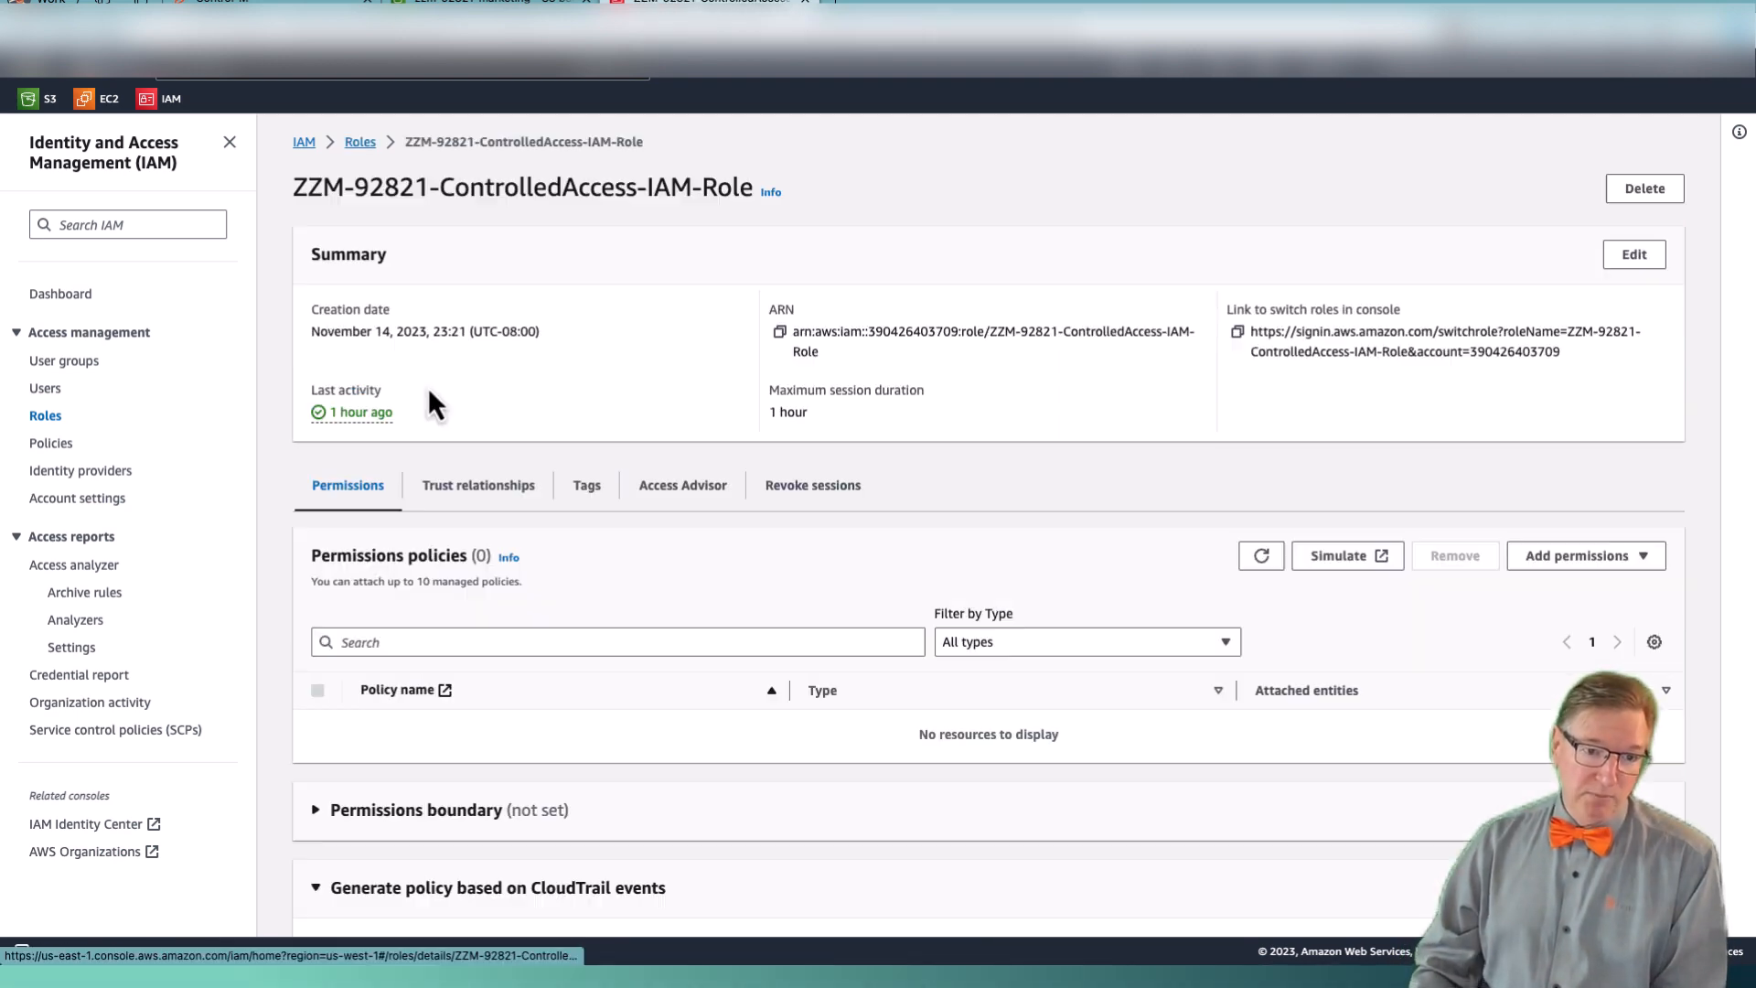
left_click(486, 491)
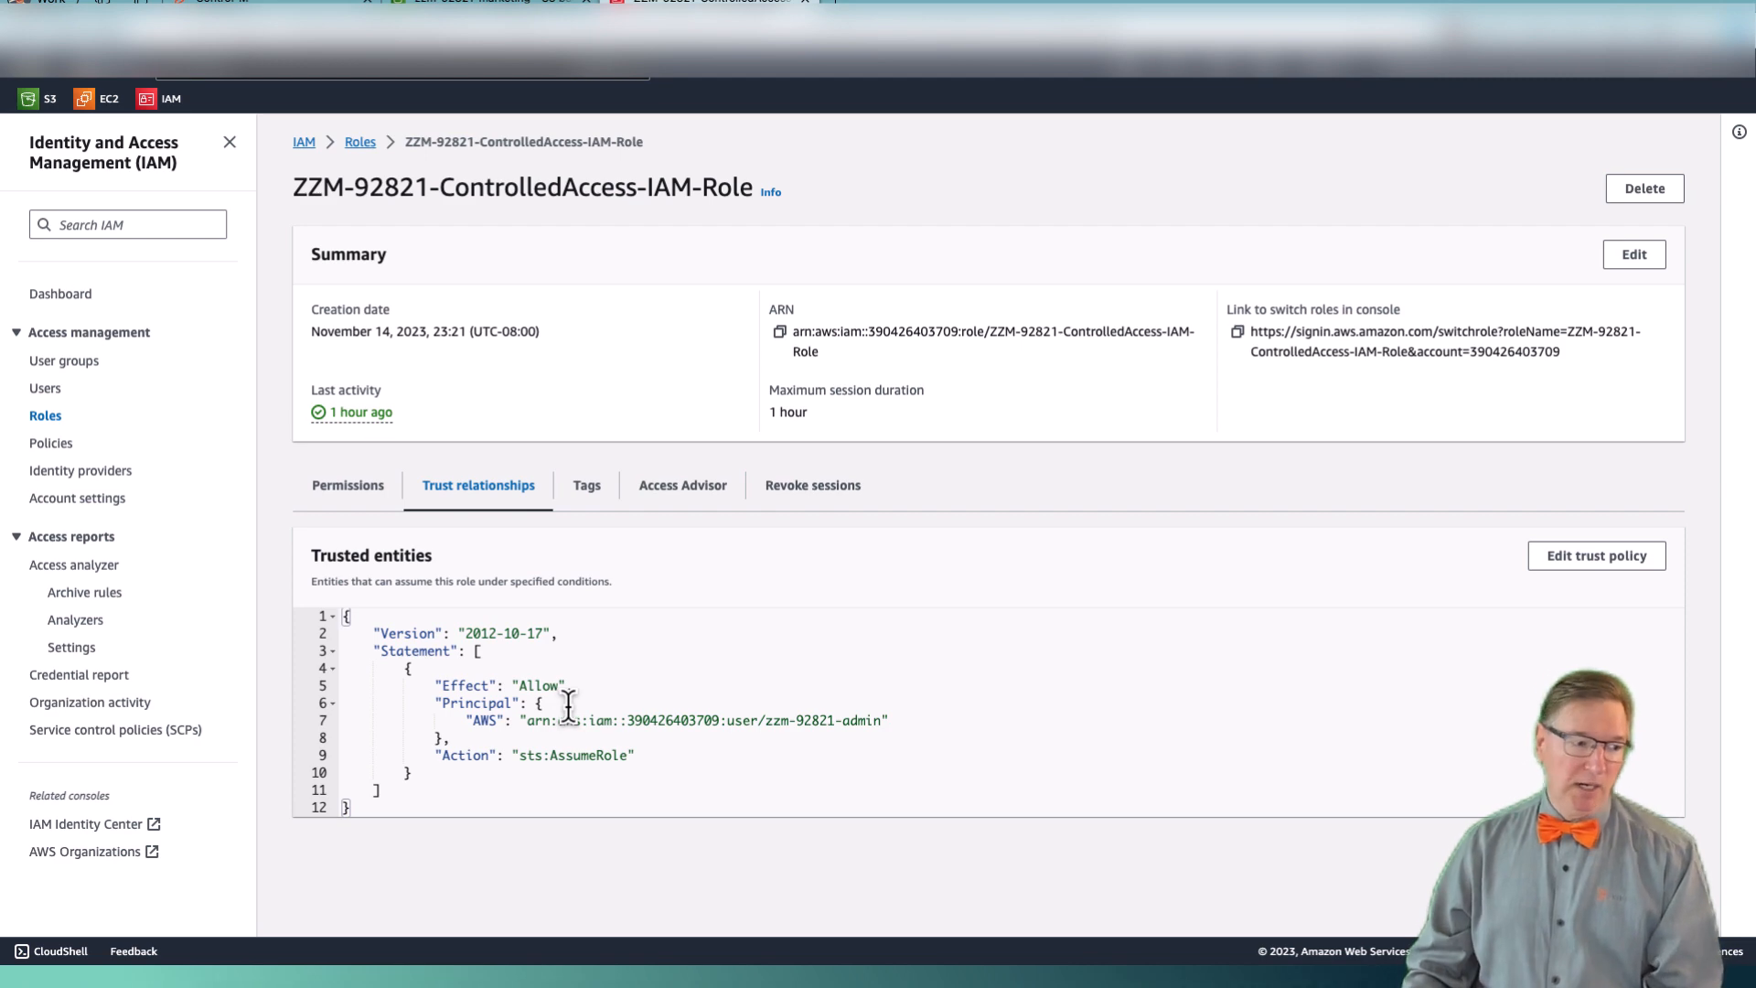
Switch to the presentation showing the Learning Stage slide.
key("ctrl+Left")
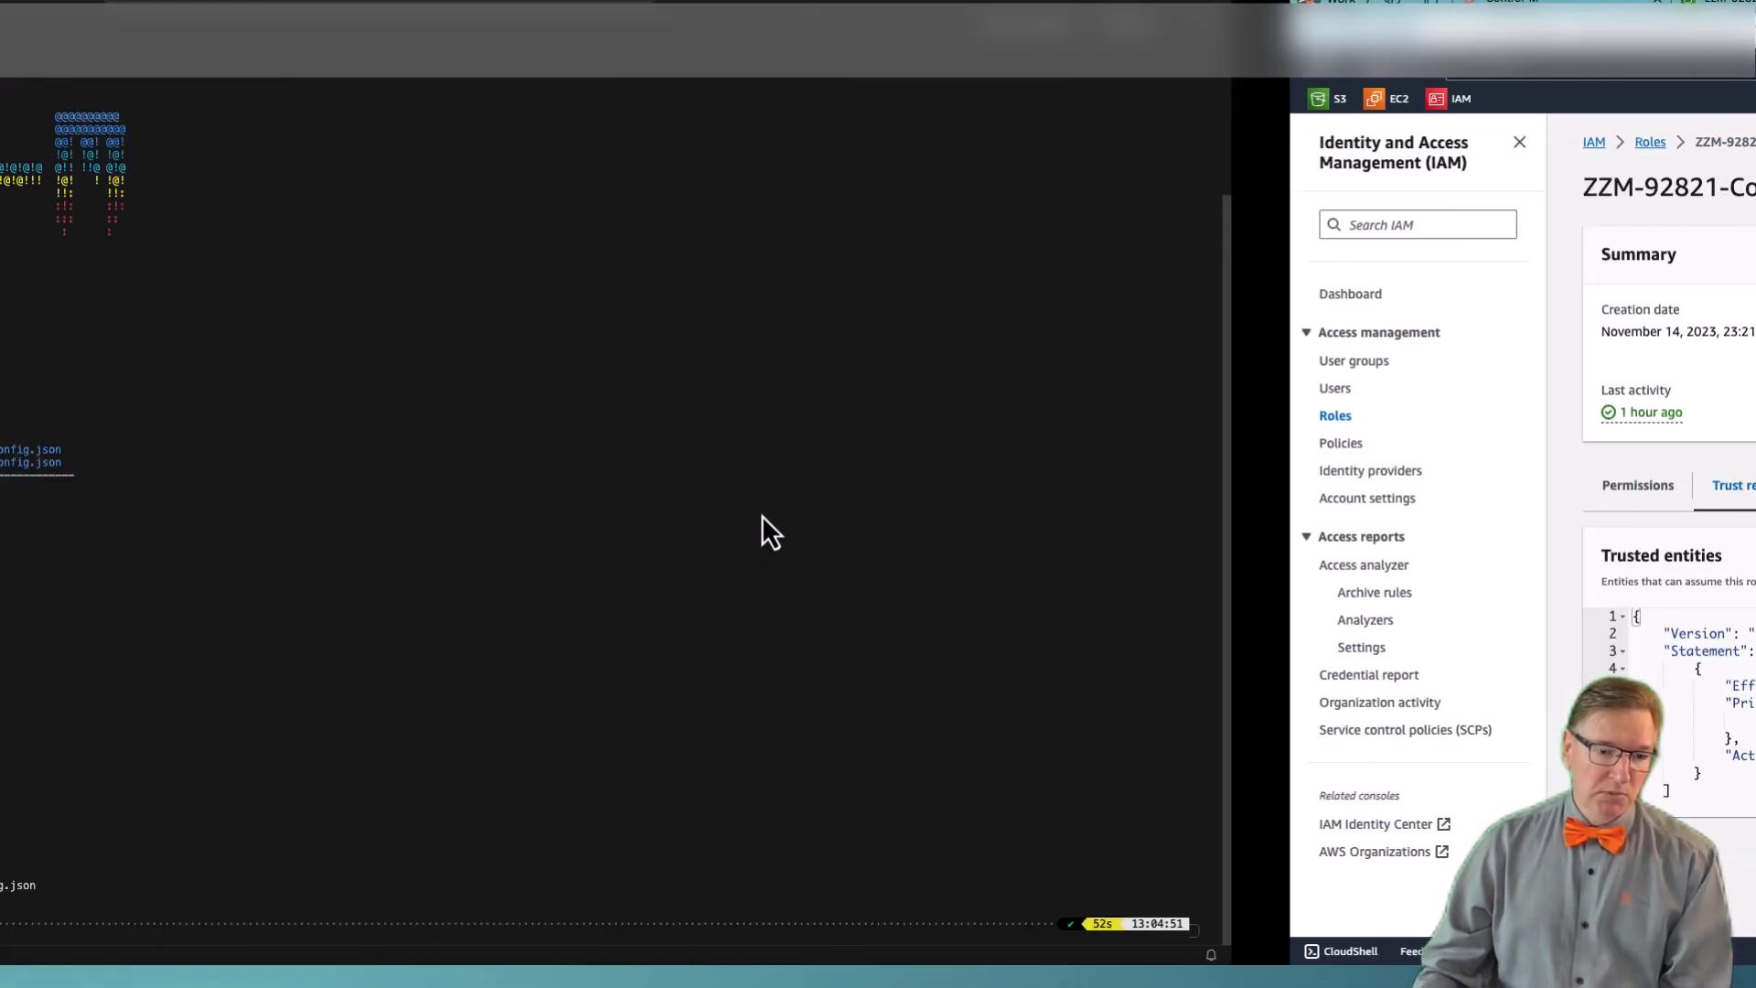
key("ctrl+Left")
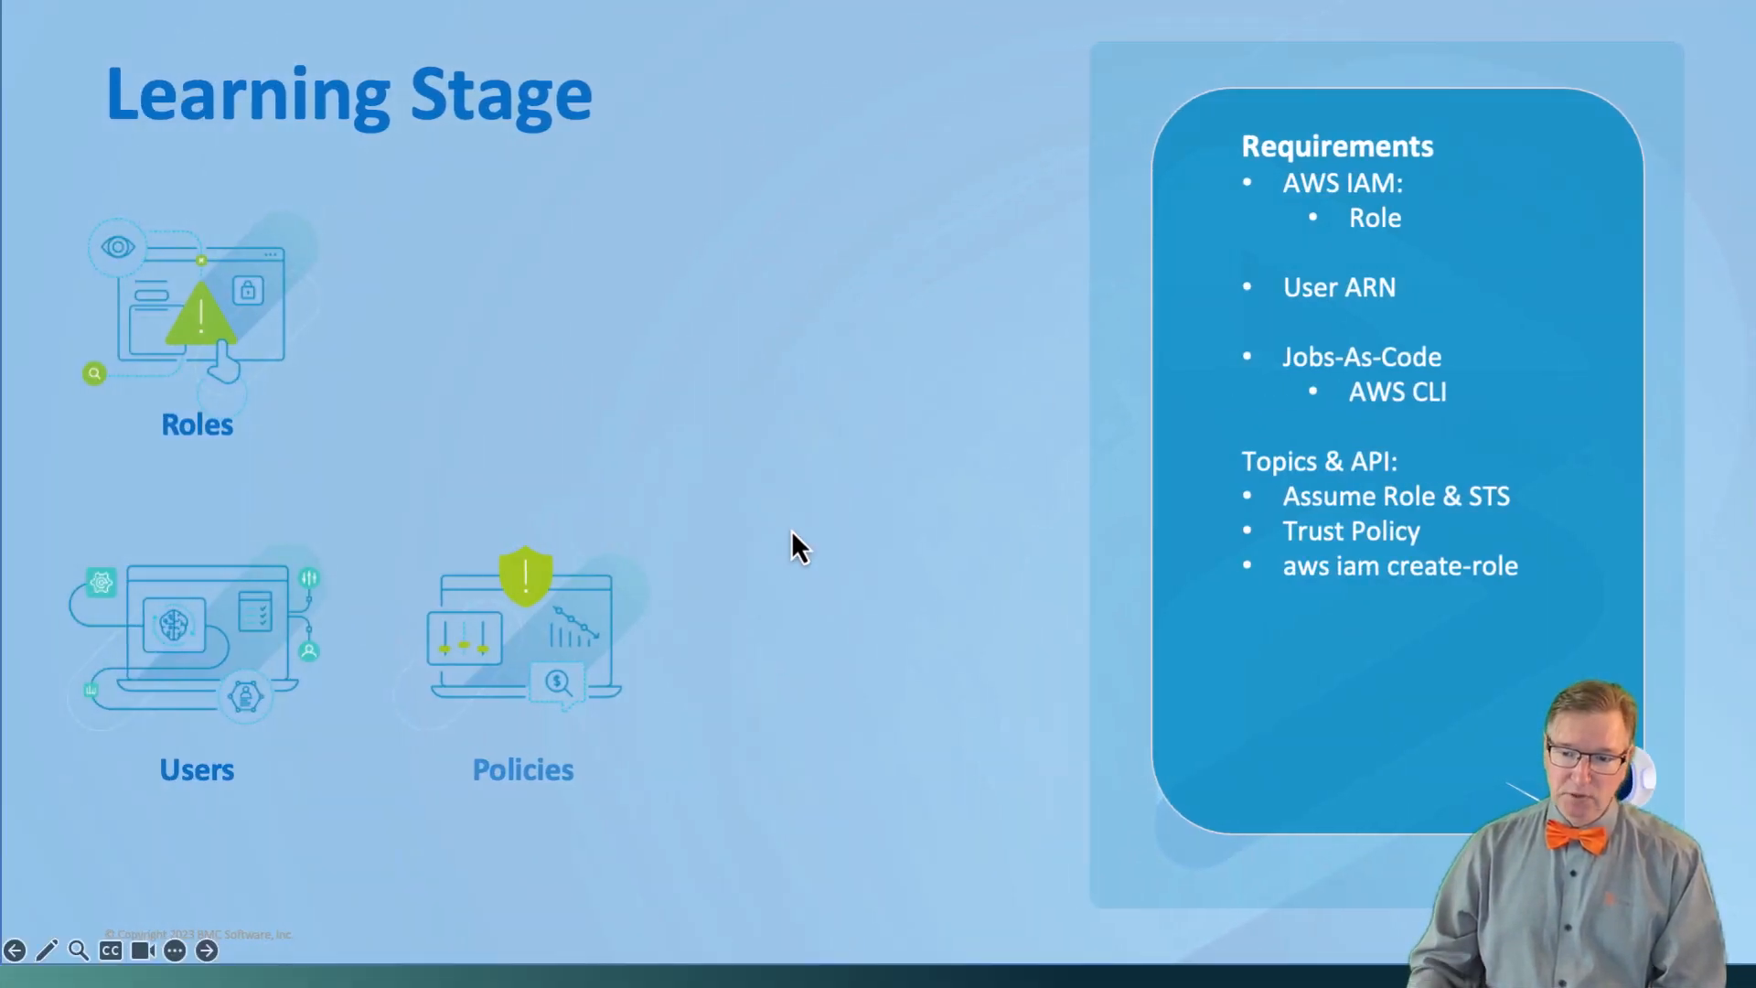
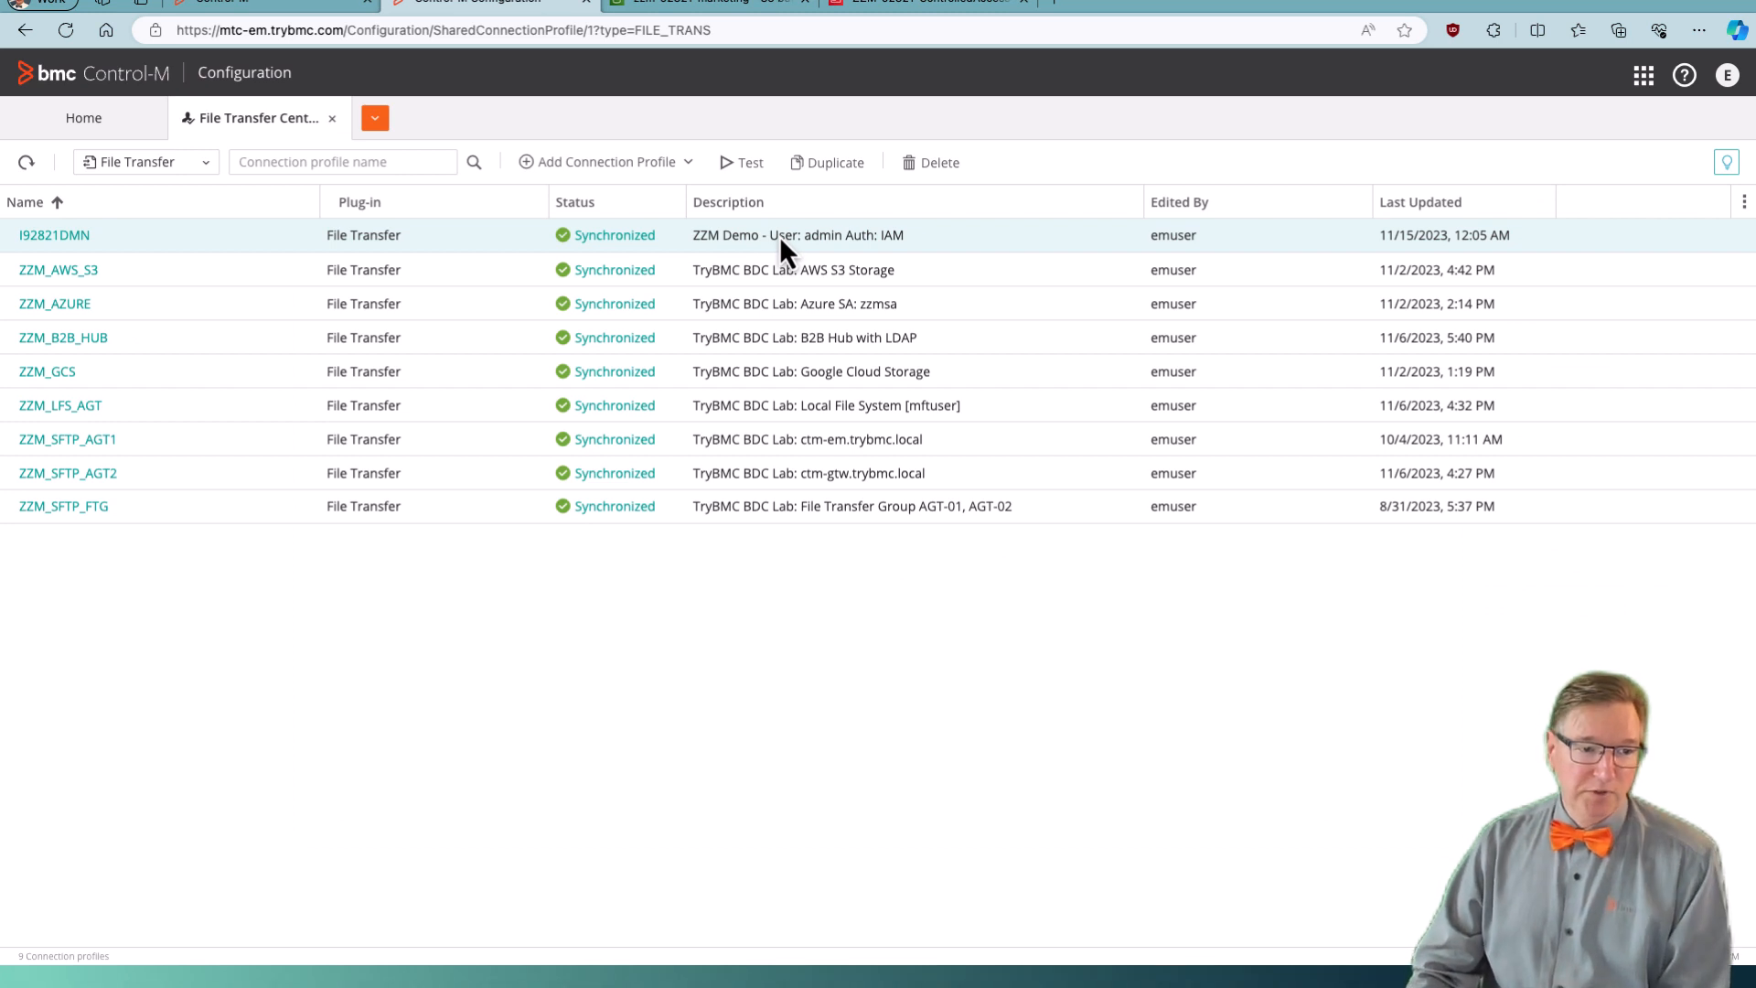
Open the I92821DMN file transfer connection profile in Control-M and show its connection details.
left_click(87, 238)
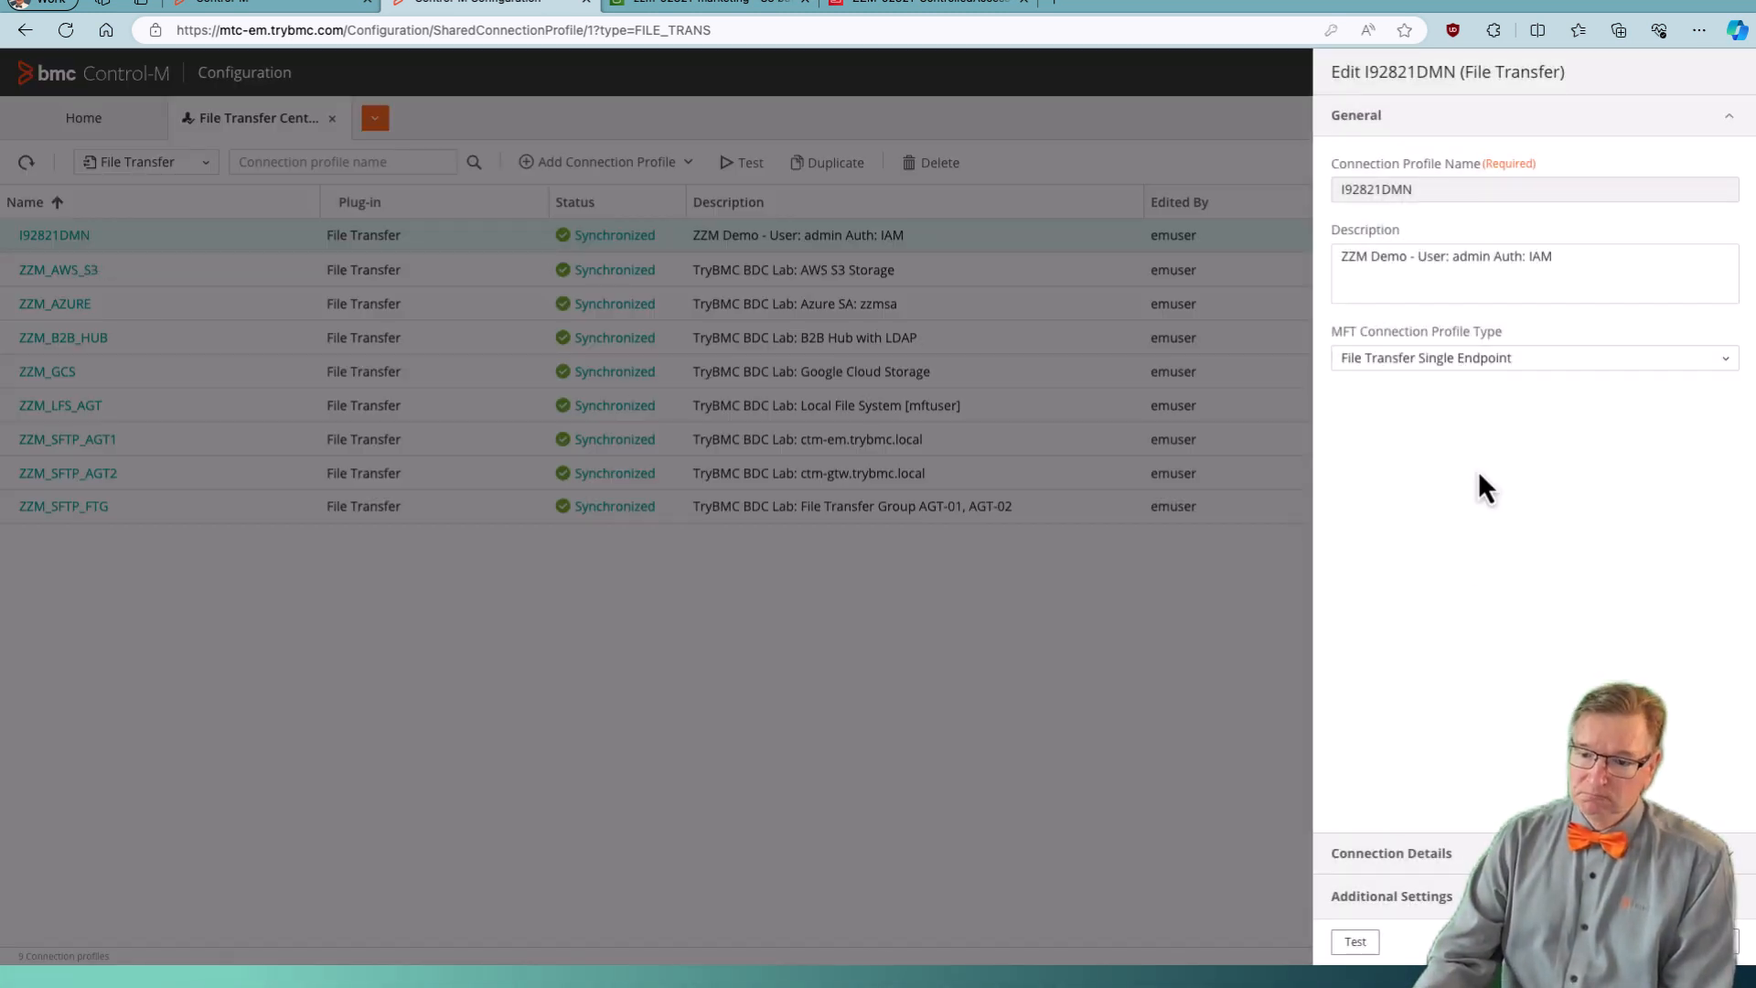
left_click(1453, 852)
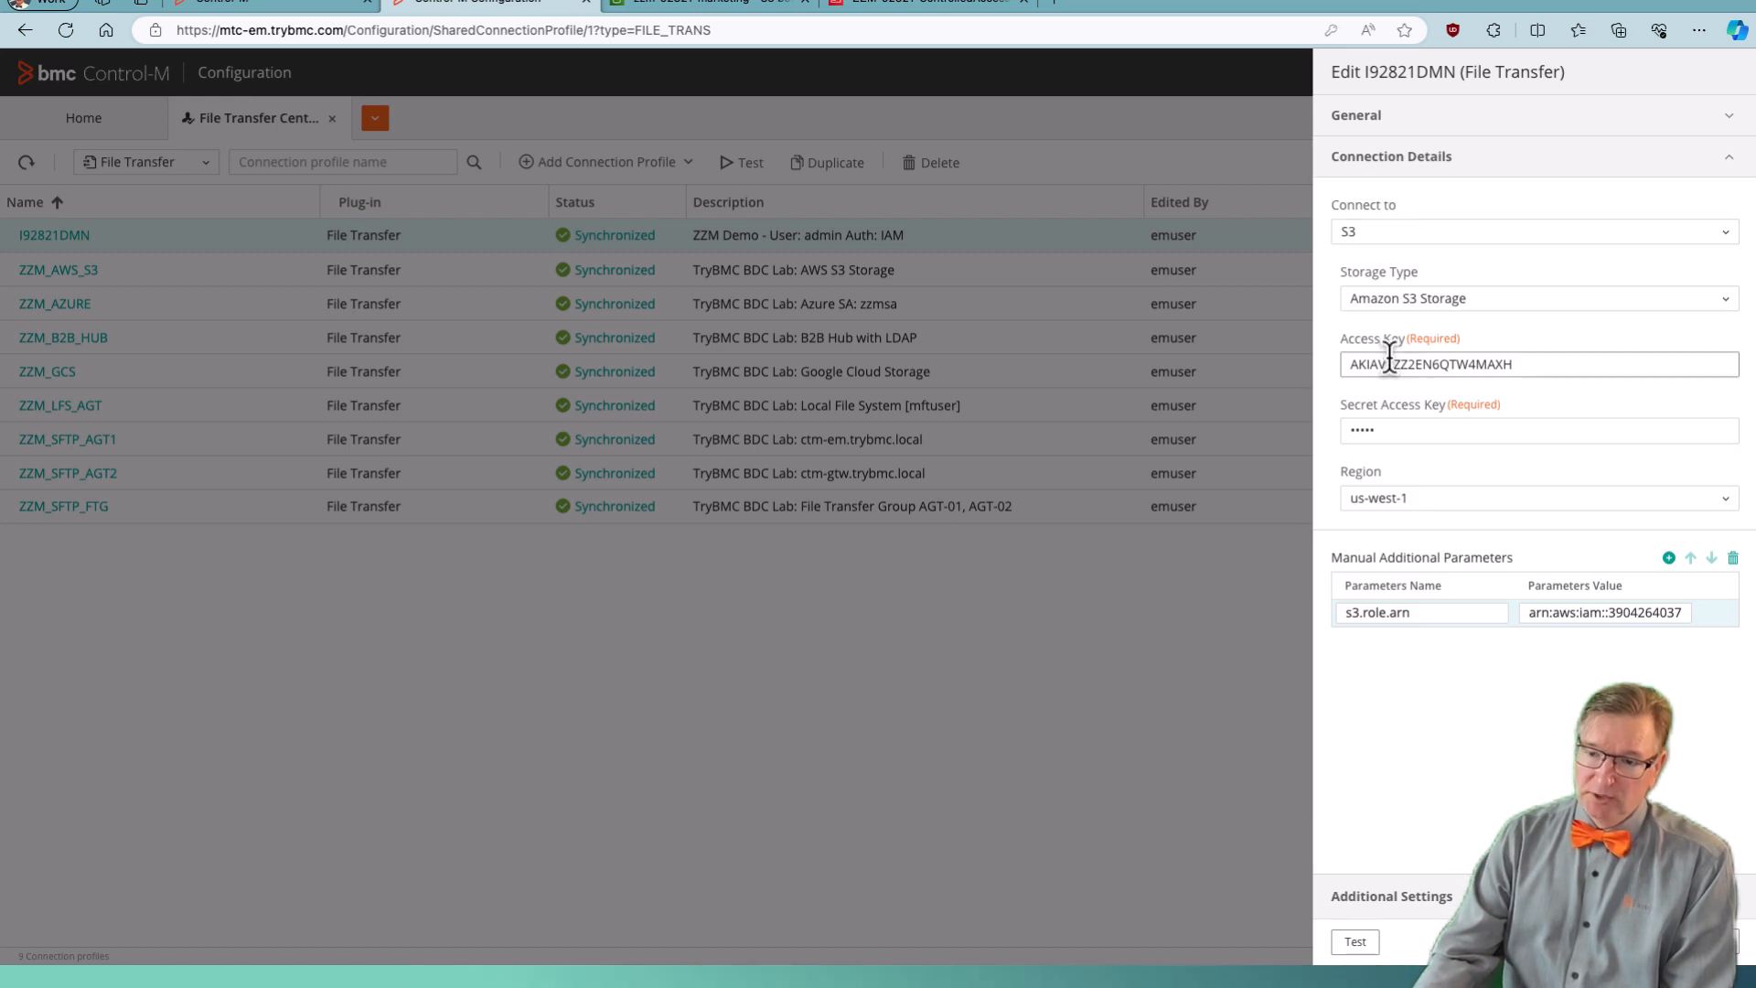
Review the access key, secret access key and s3.role.arn value of the I92821DMN profile, and close its details.
left_click(1360, 435)
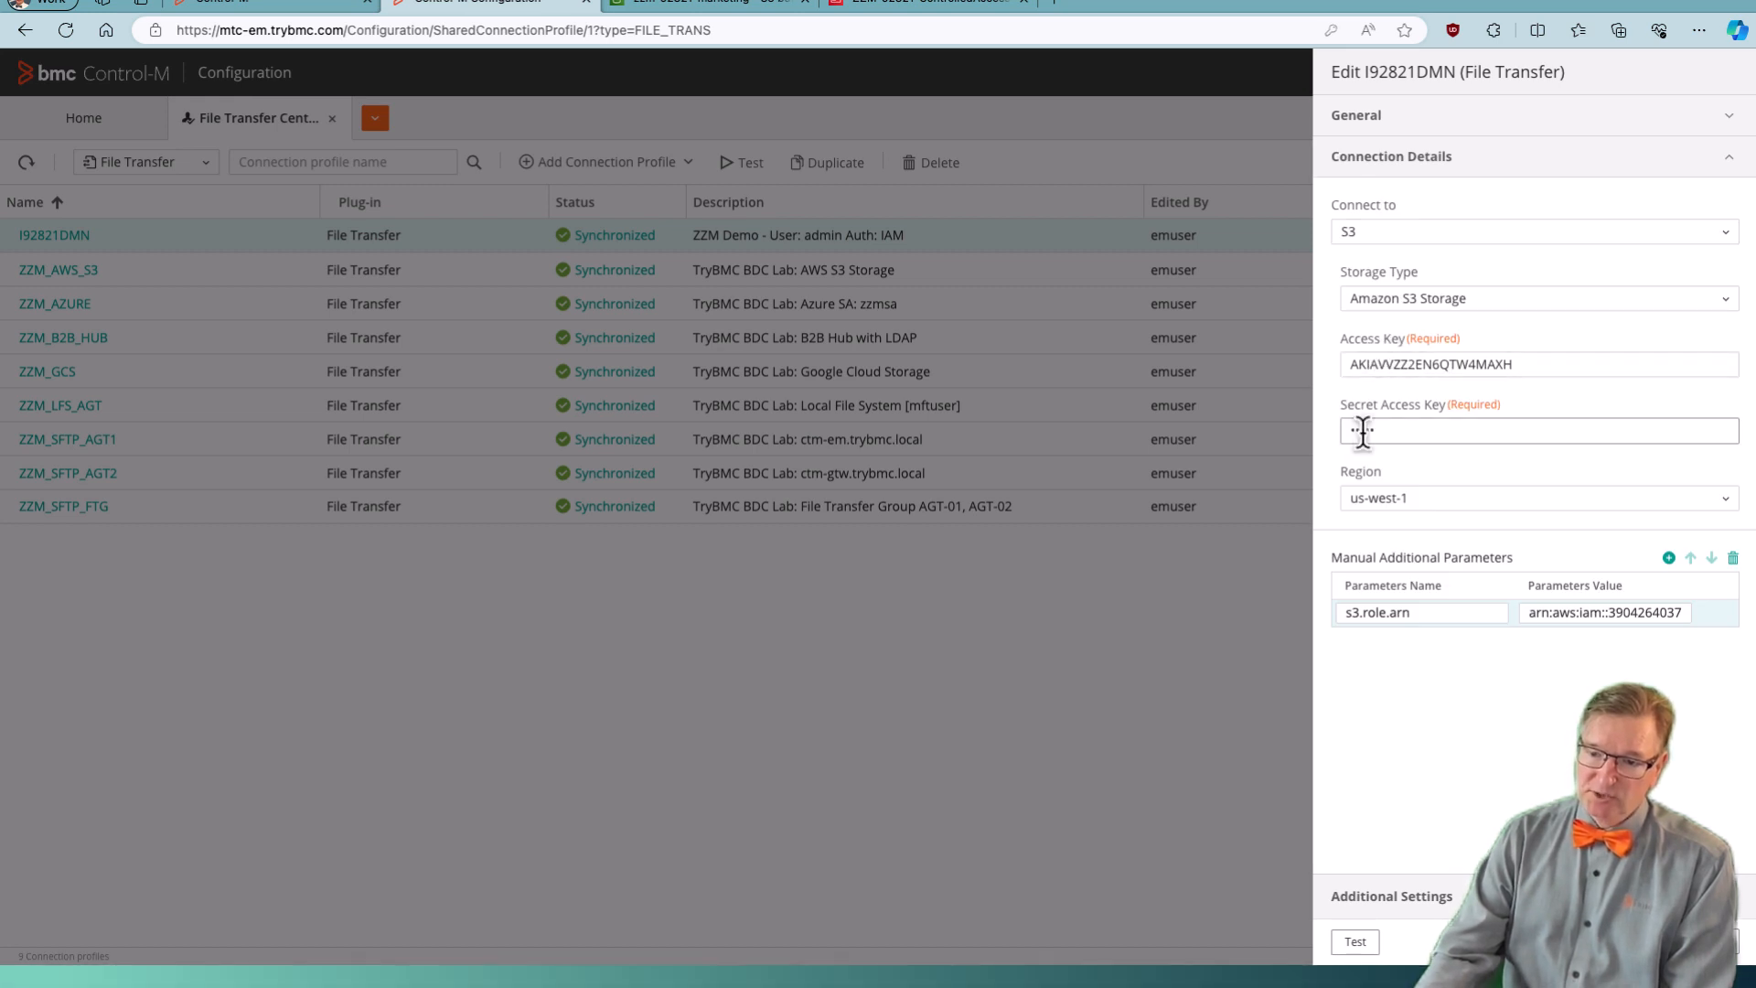
left_click_drag(1566, 617, 1670, 618)
left_click(1674, 618)
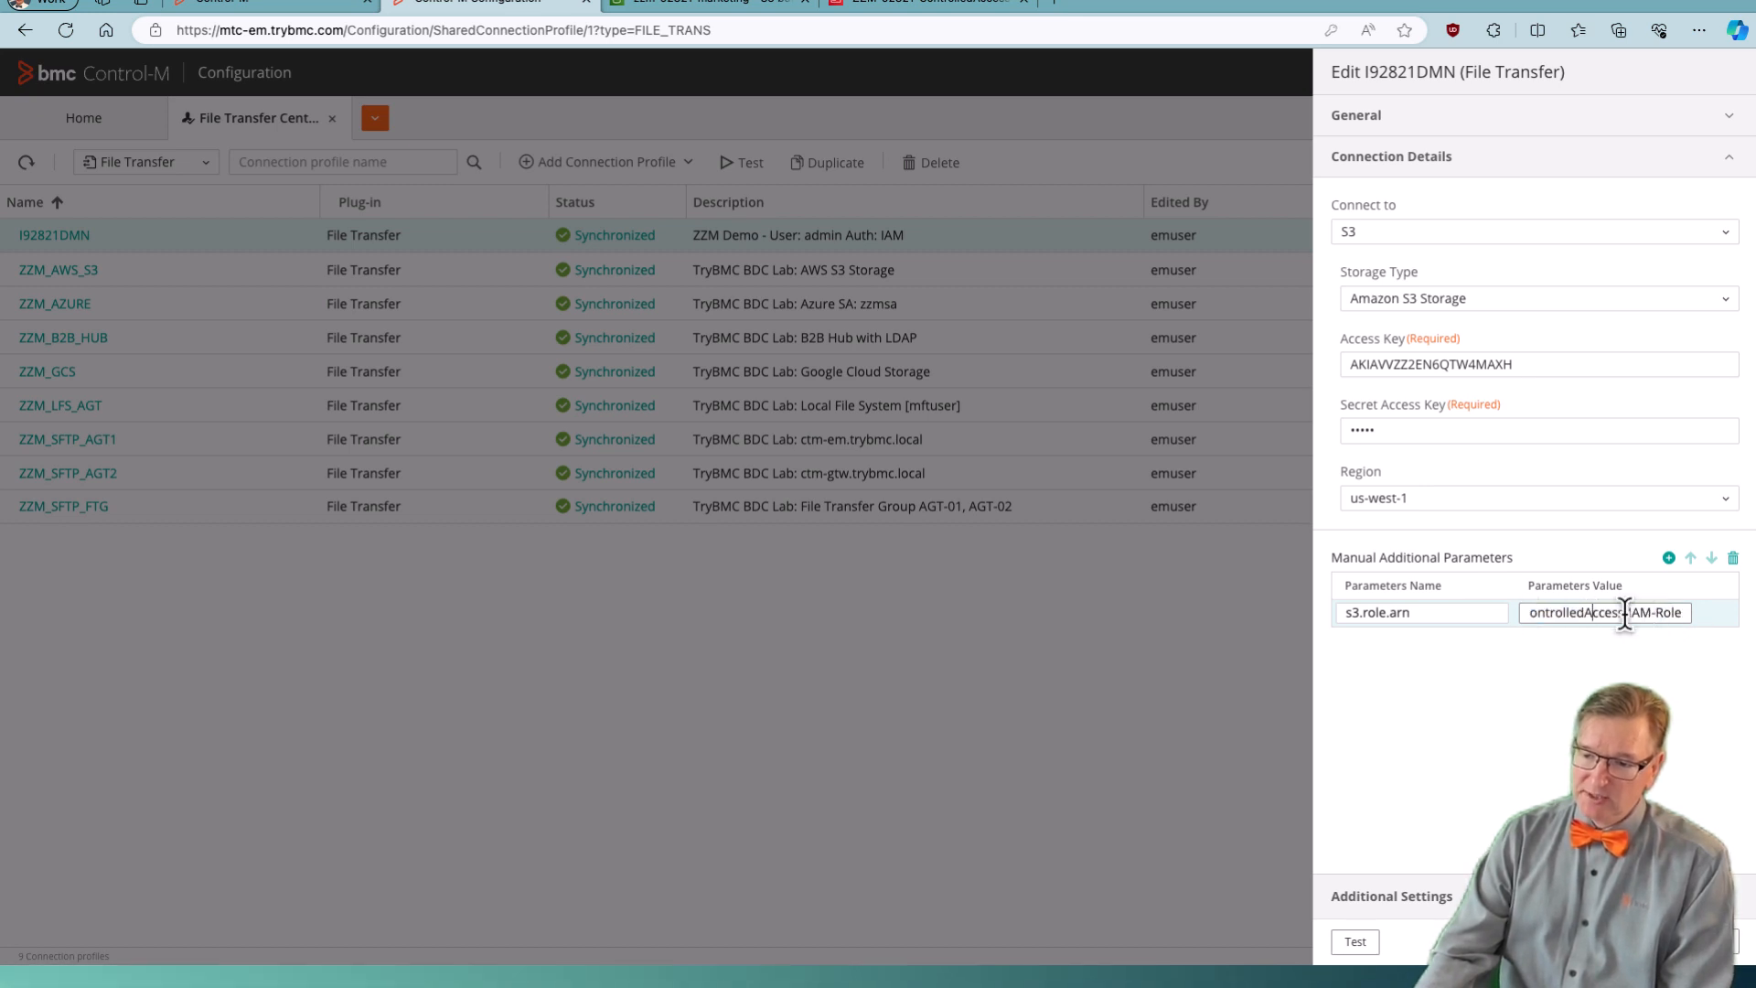
key("Left")
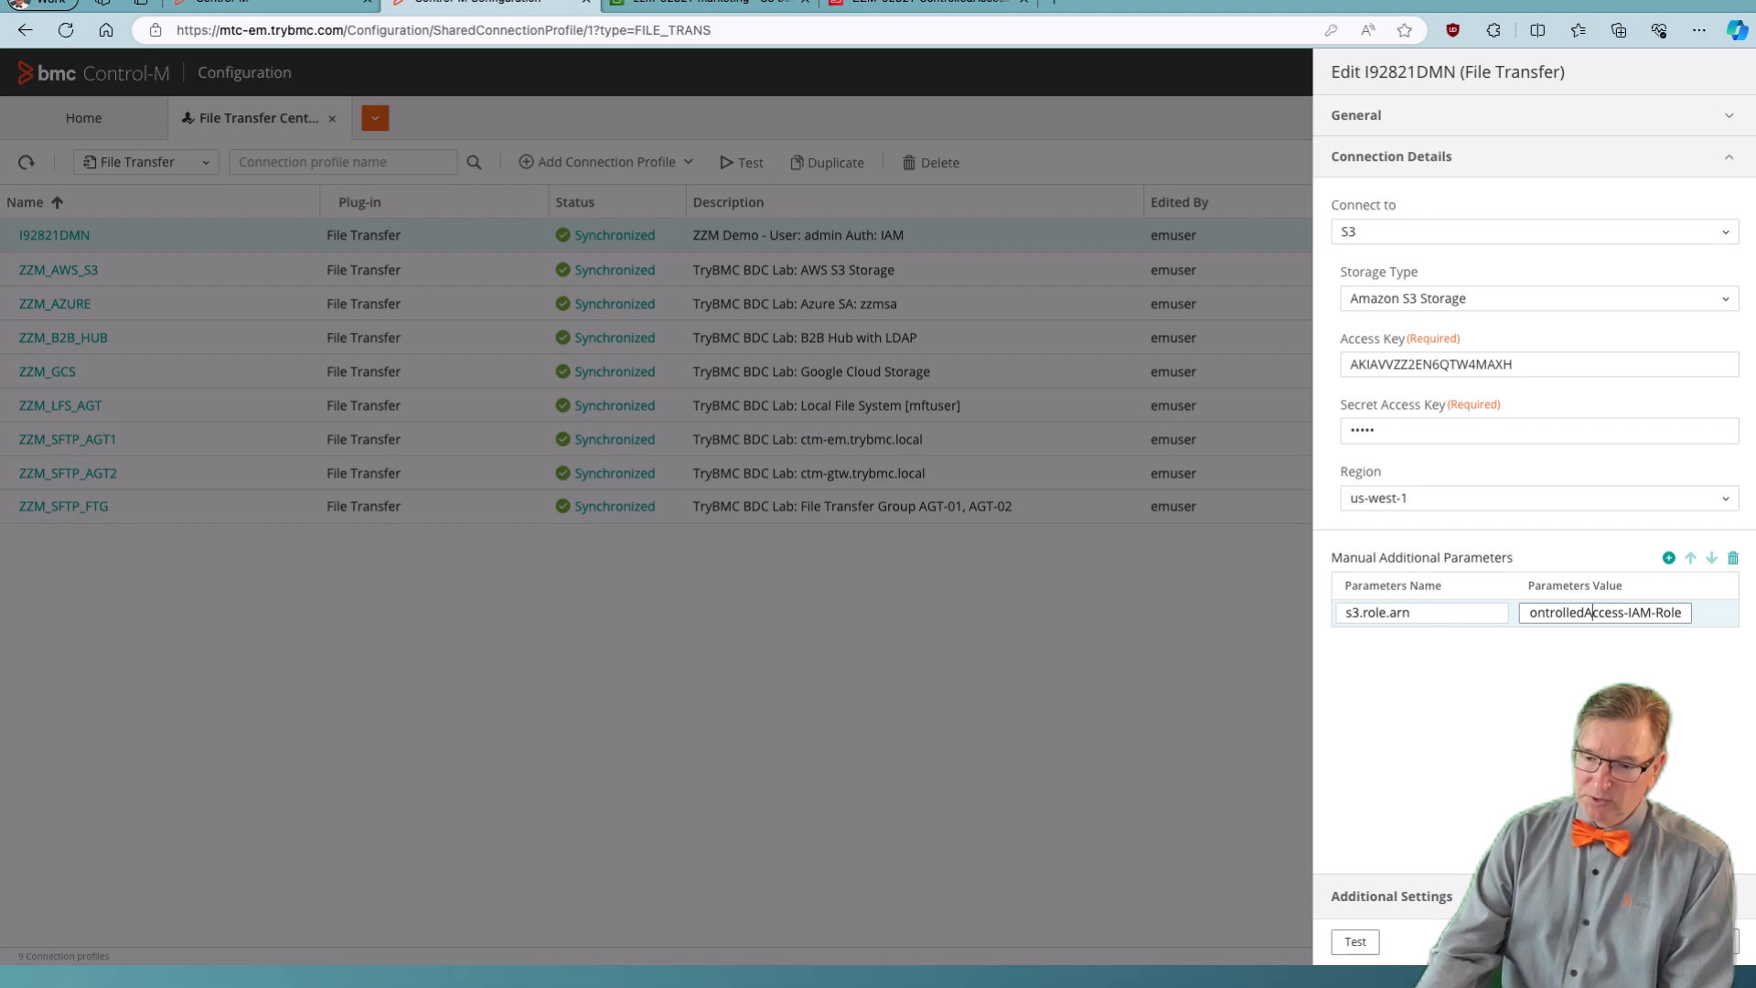
left_click(1709, 941)
Switch to the VS Code terminal and run the ./ctm.create.ccp.iam.sh script.
key("ctrl+Left")
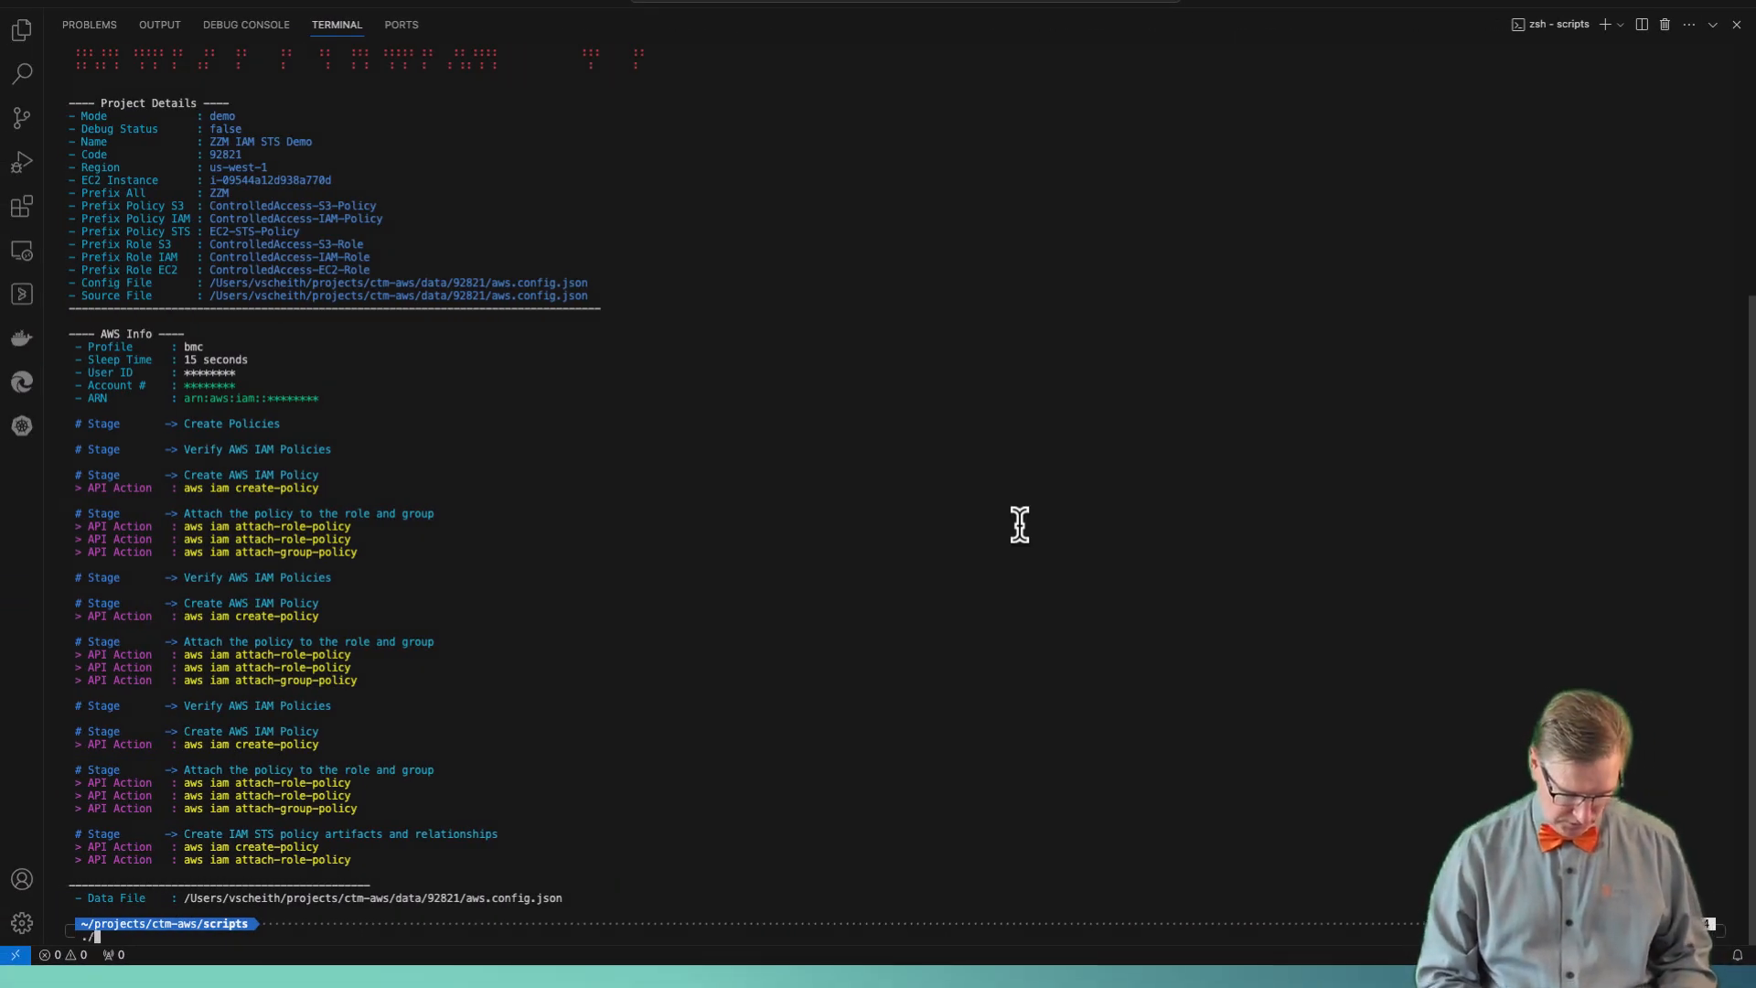
type("./ctm.create.ccp.")
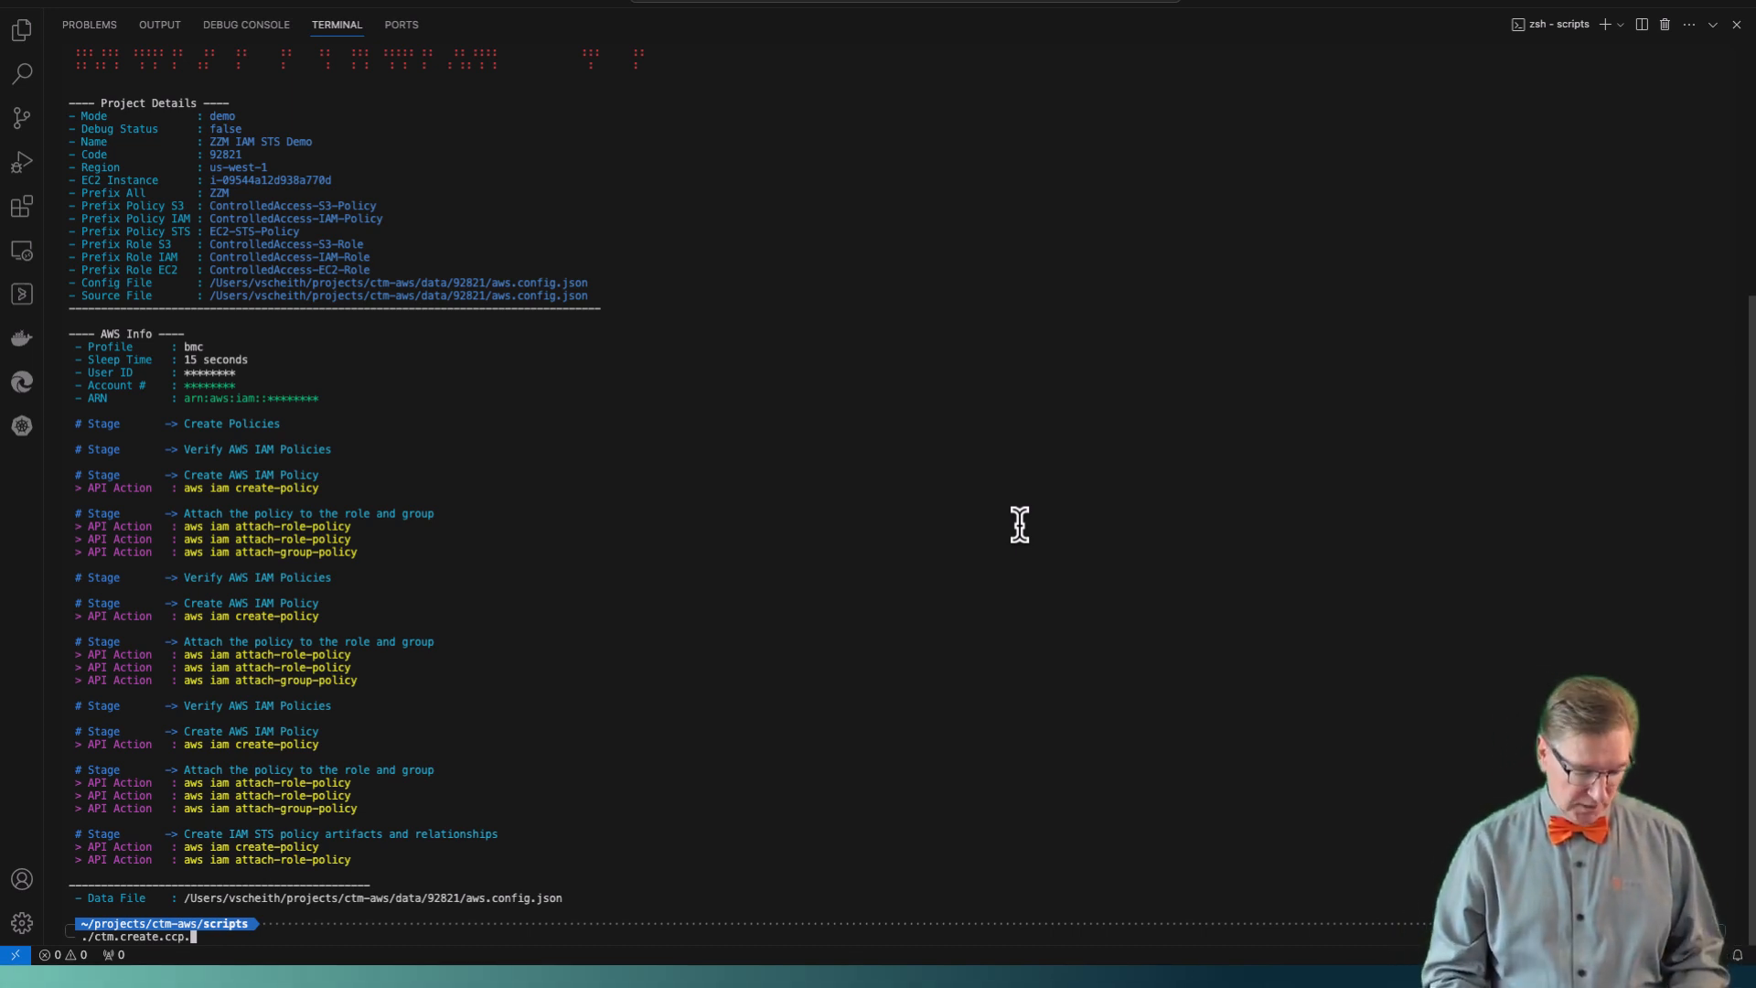
key("Tab")
type("i")
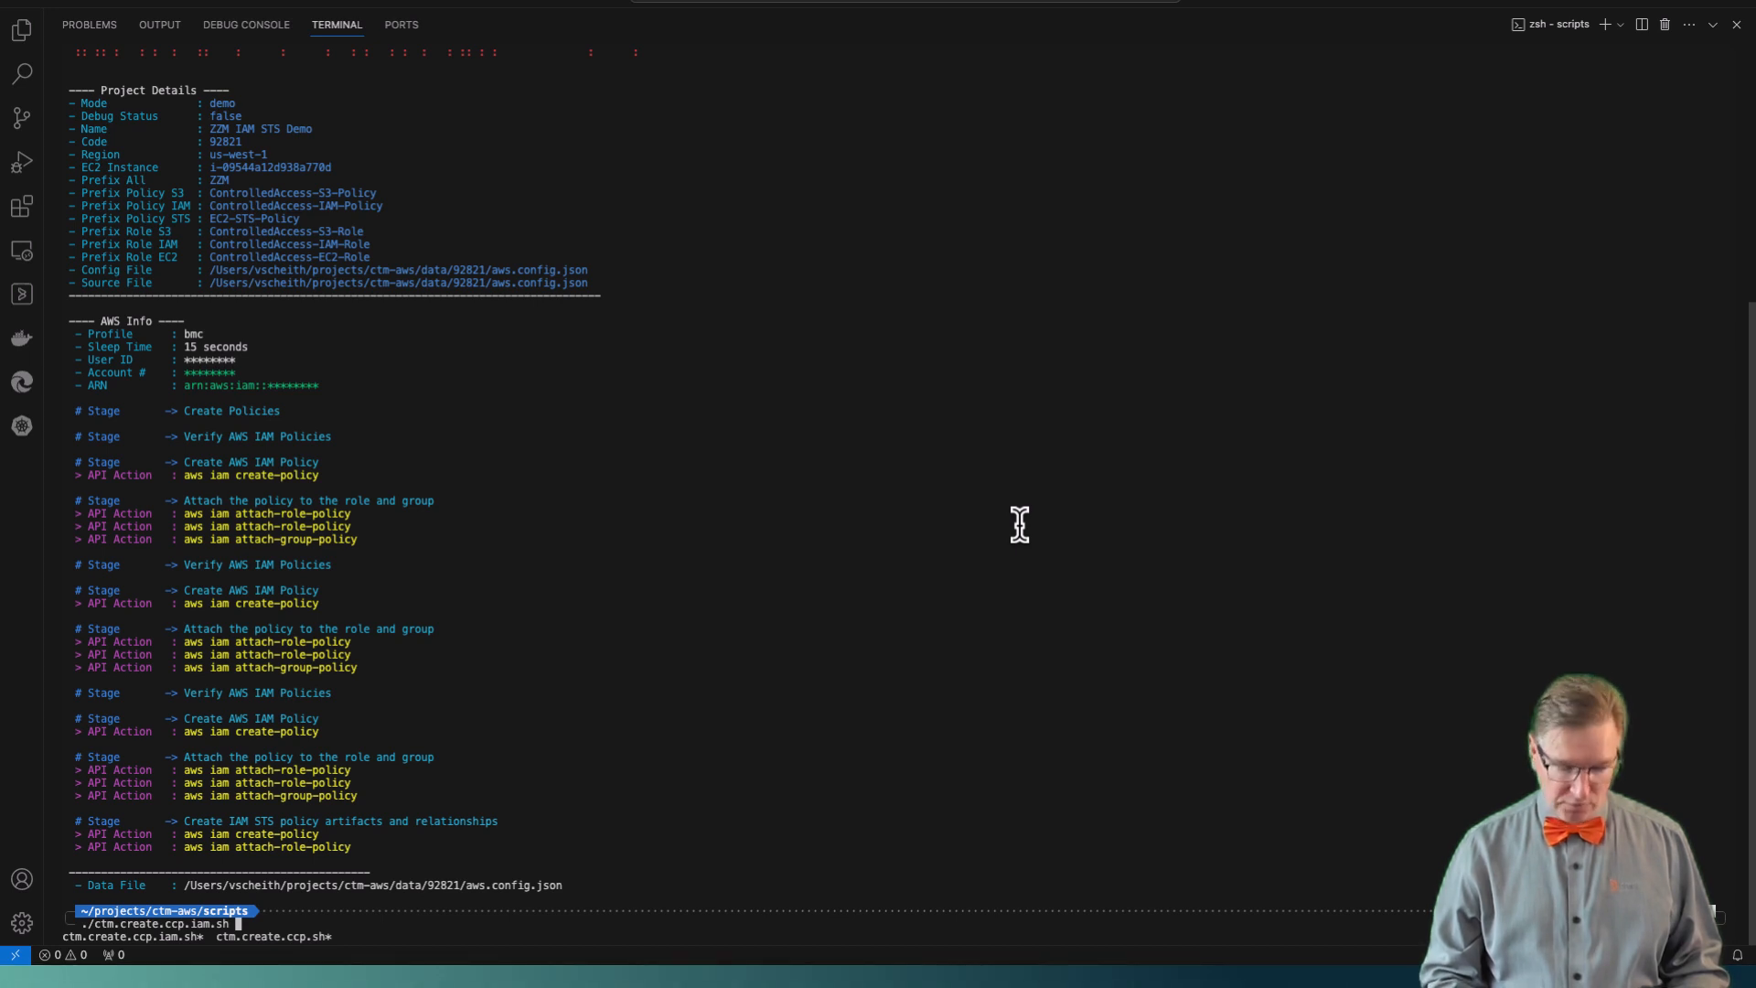
key("Return")
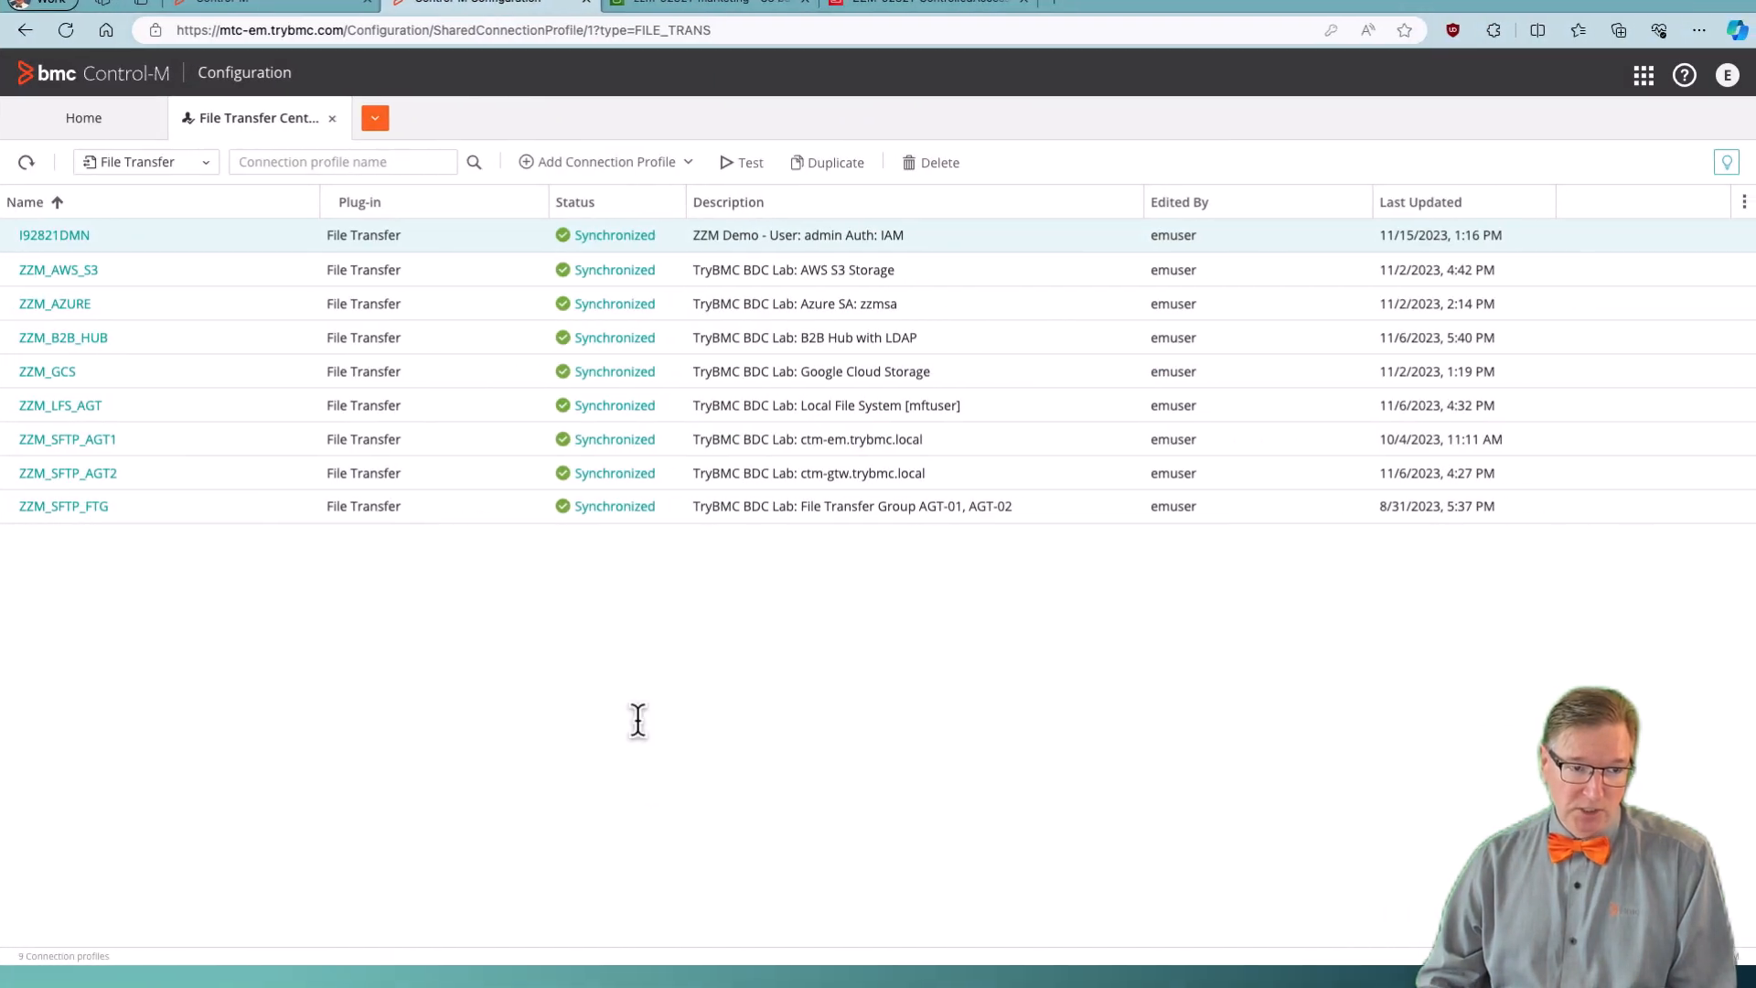
Switch back to Control-M and test the I92821DMN connection profile with the agent ctm-aws-rhel.trybmc.com.
left_click(748, 162)
left_click(968, 520)
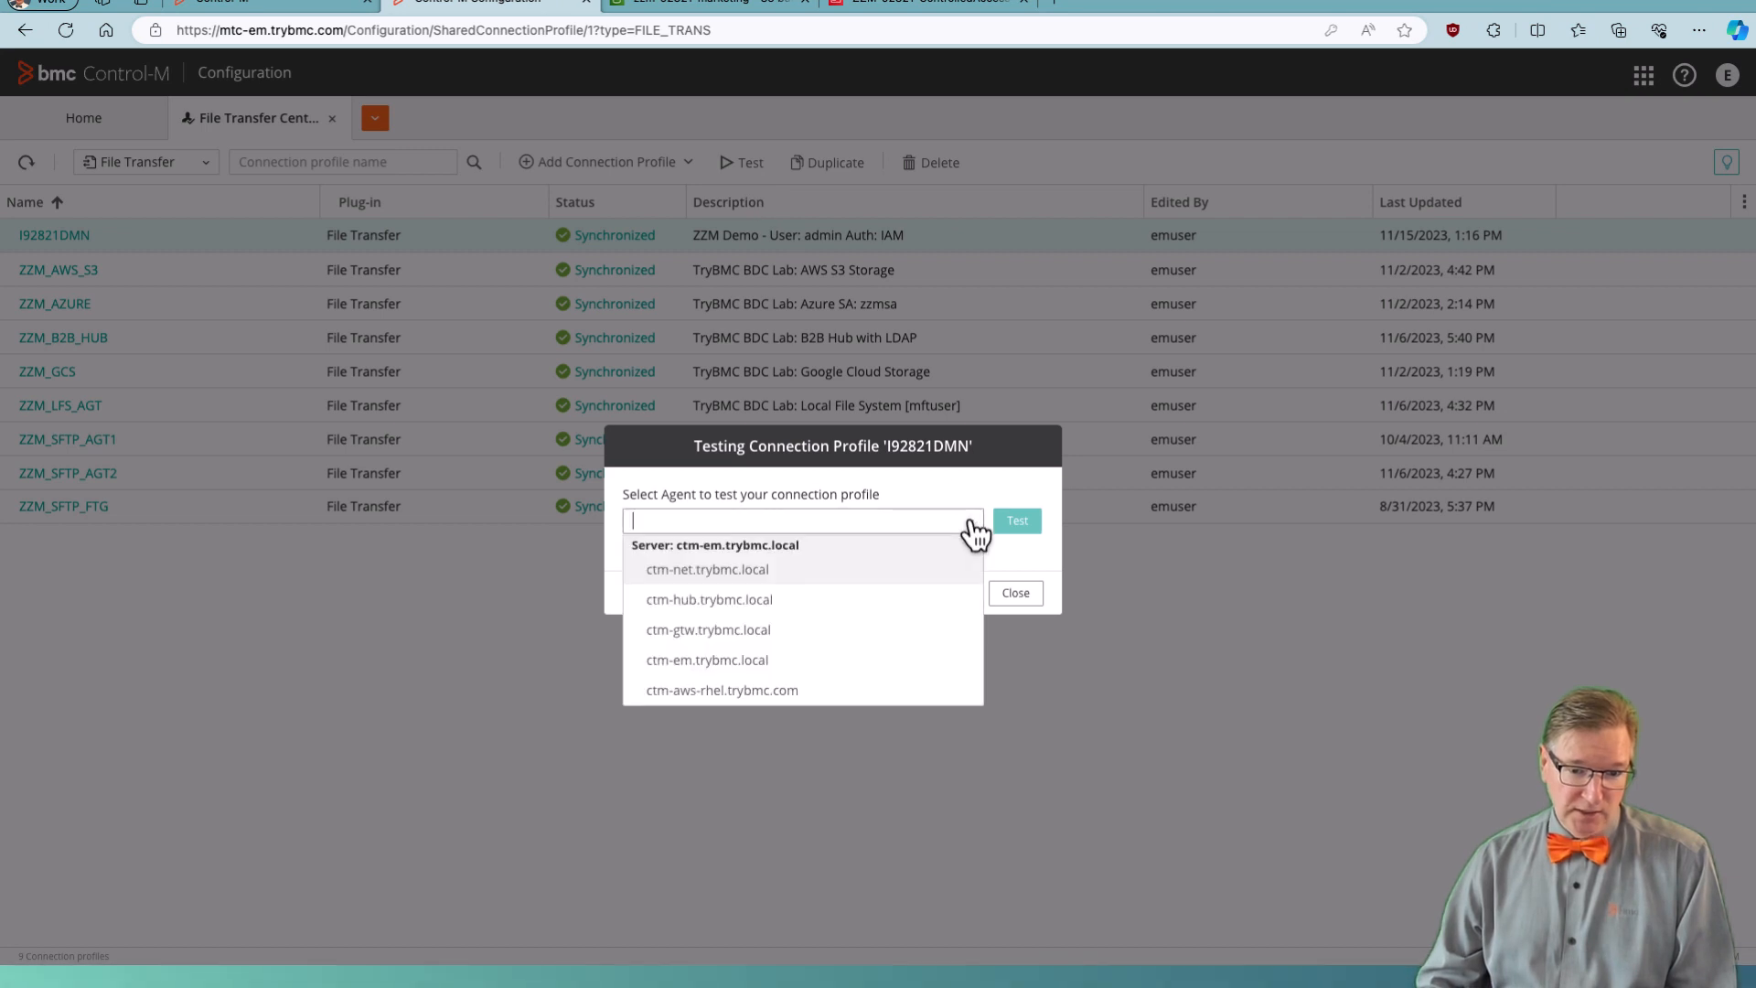
left_click(770, 697)
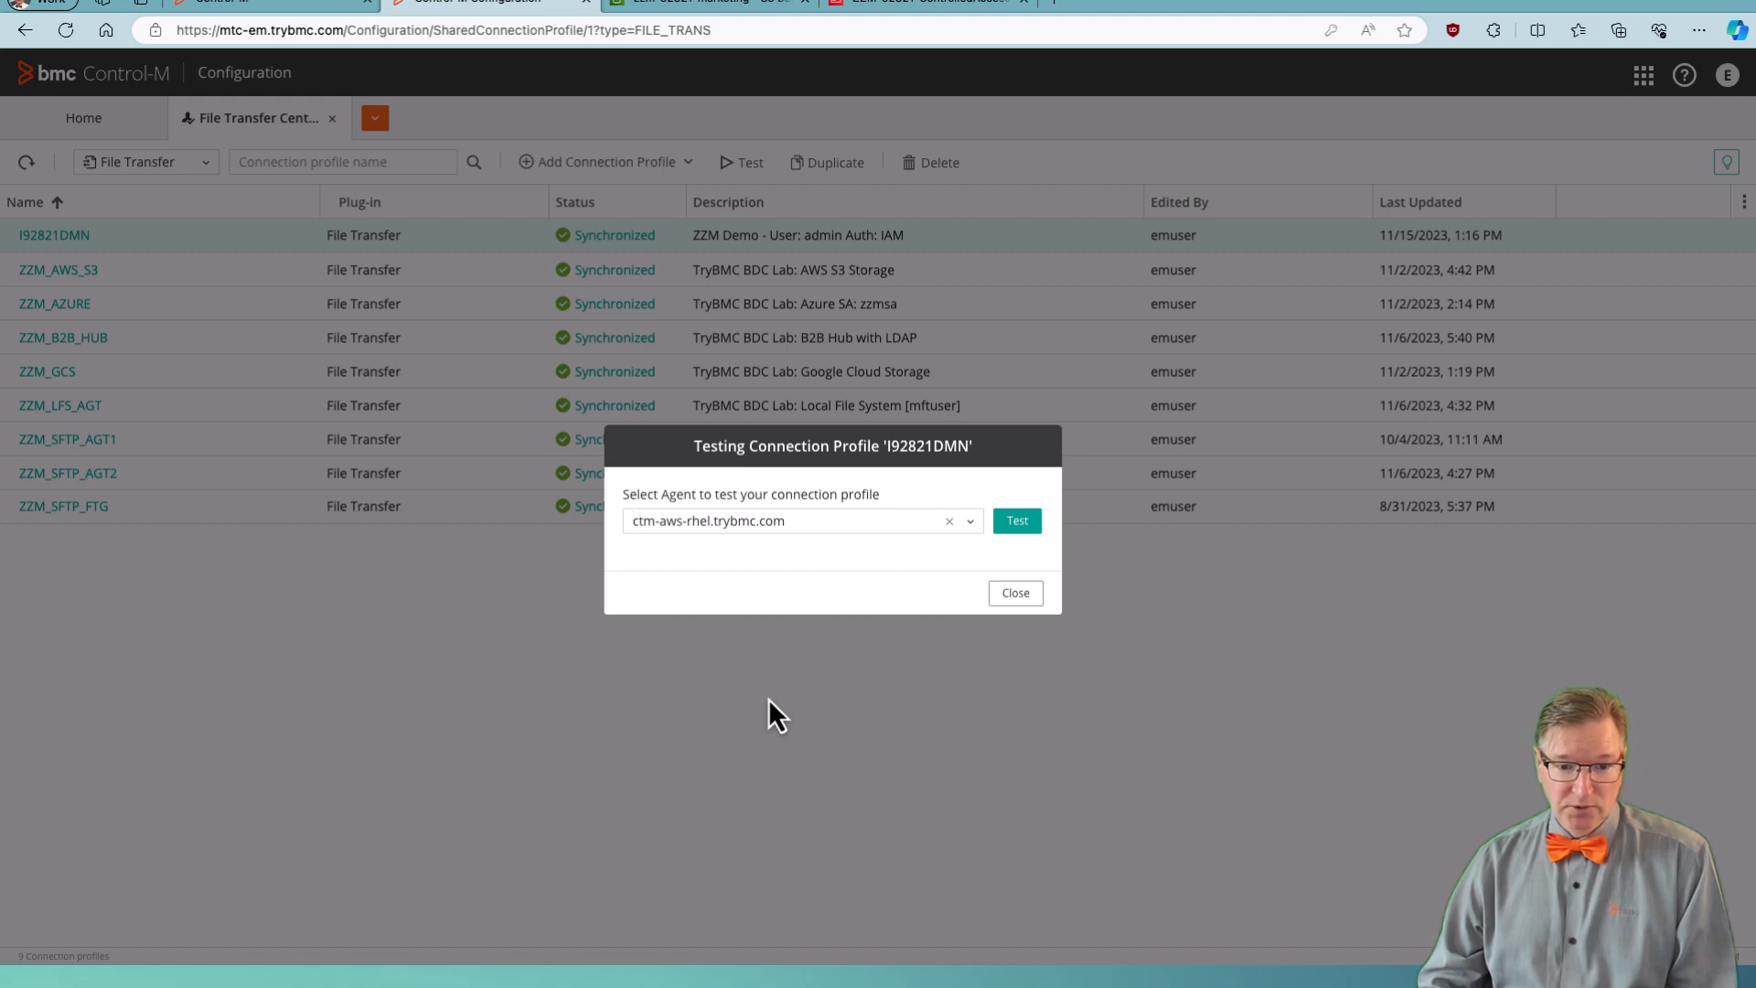
left_click(1011, 527)
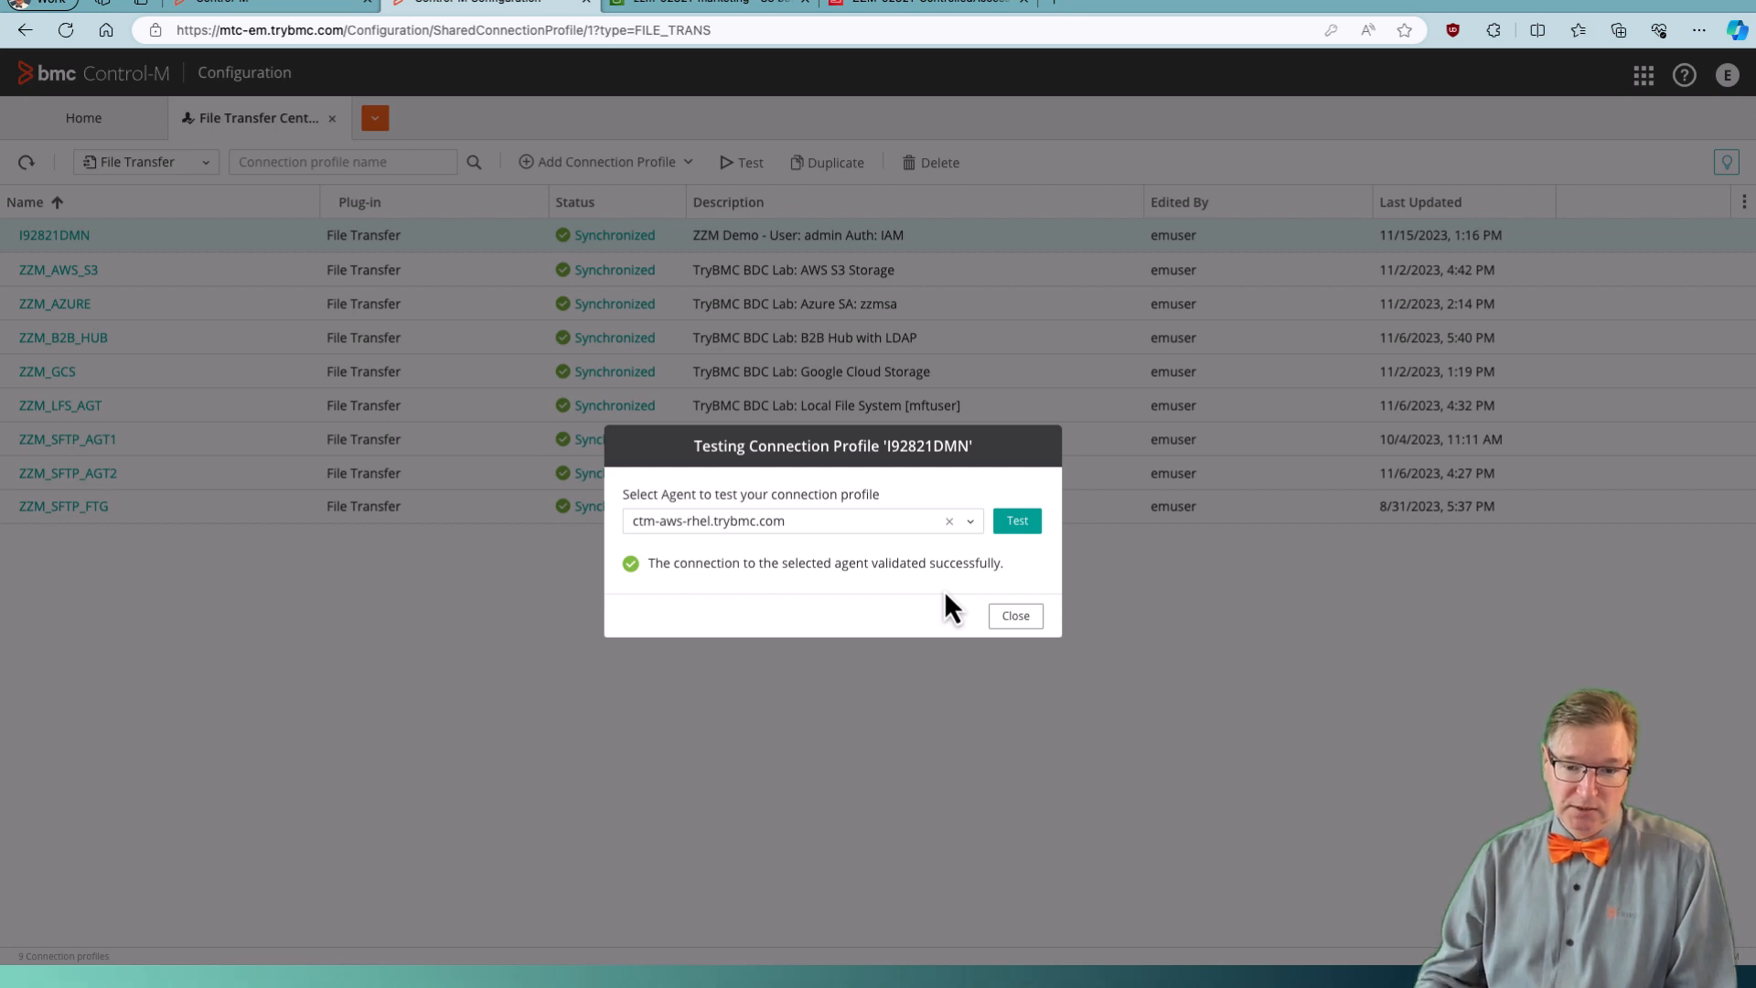
Test the I92821DMN connection profile with the agent ctm-em.trybmc.local and close the test dialog.
left_click(977, 528)
left_click(827, 673)
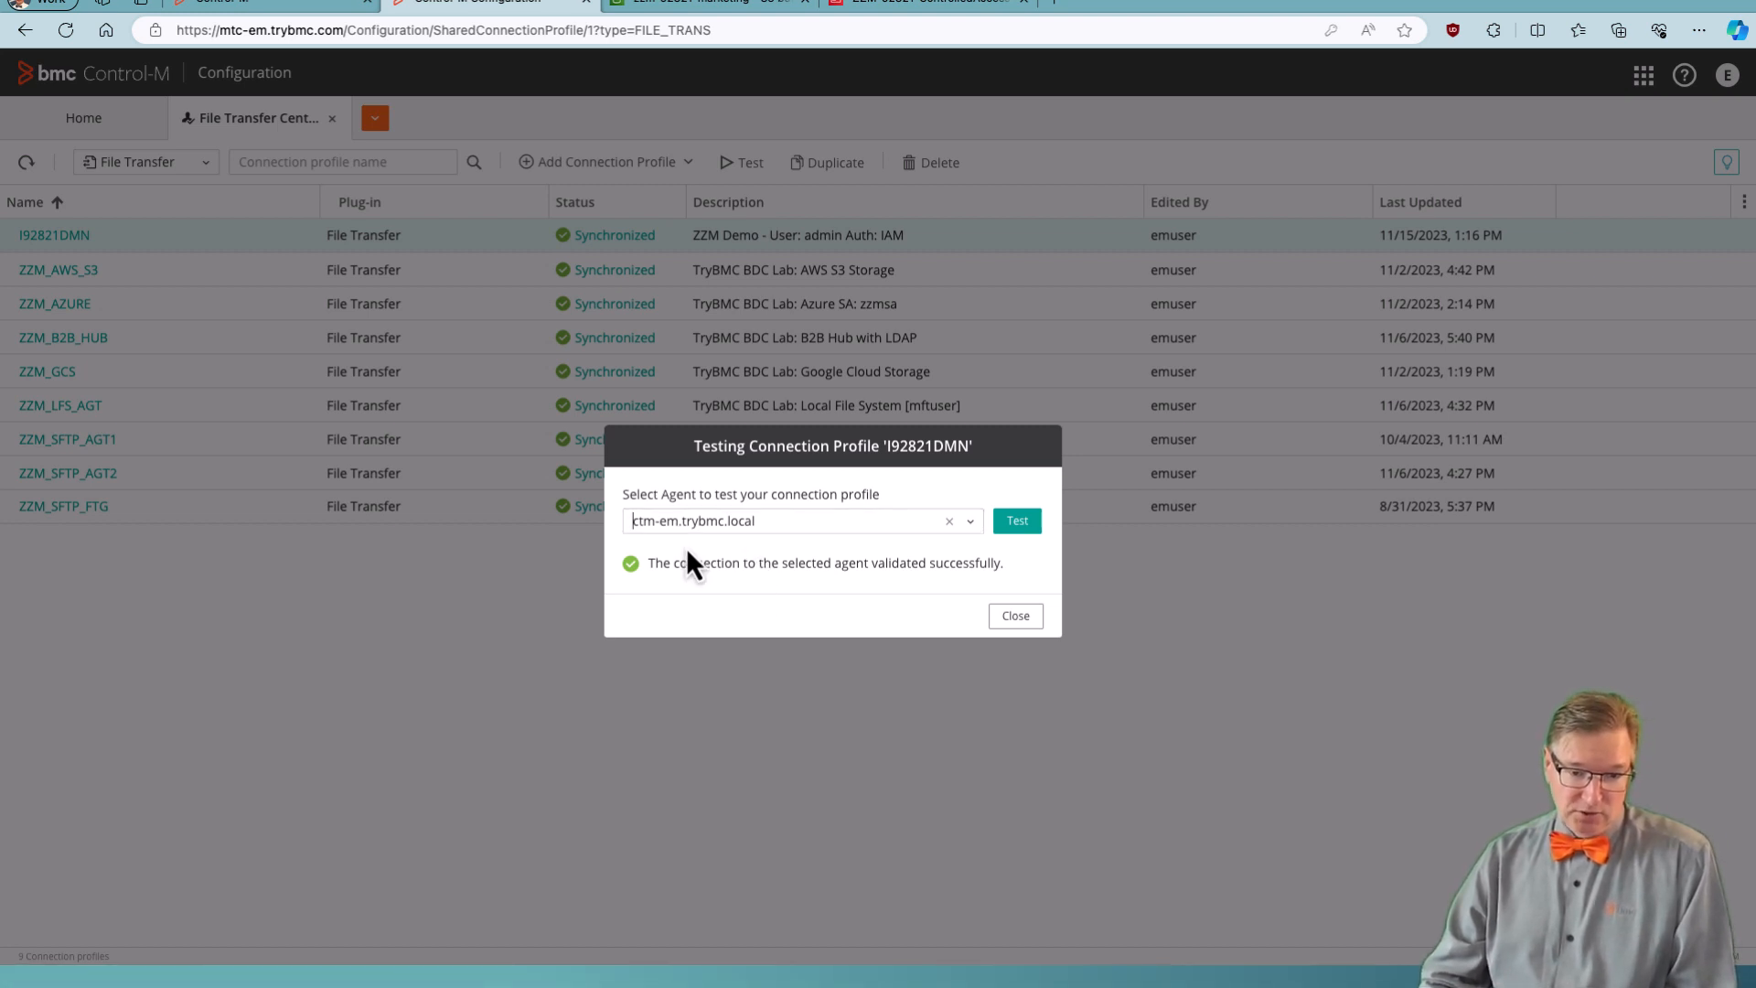
left_click(1016, 523)
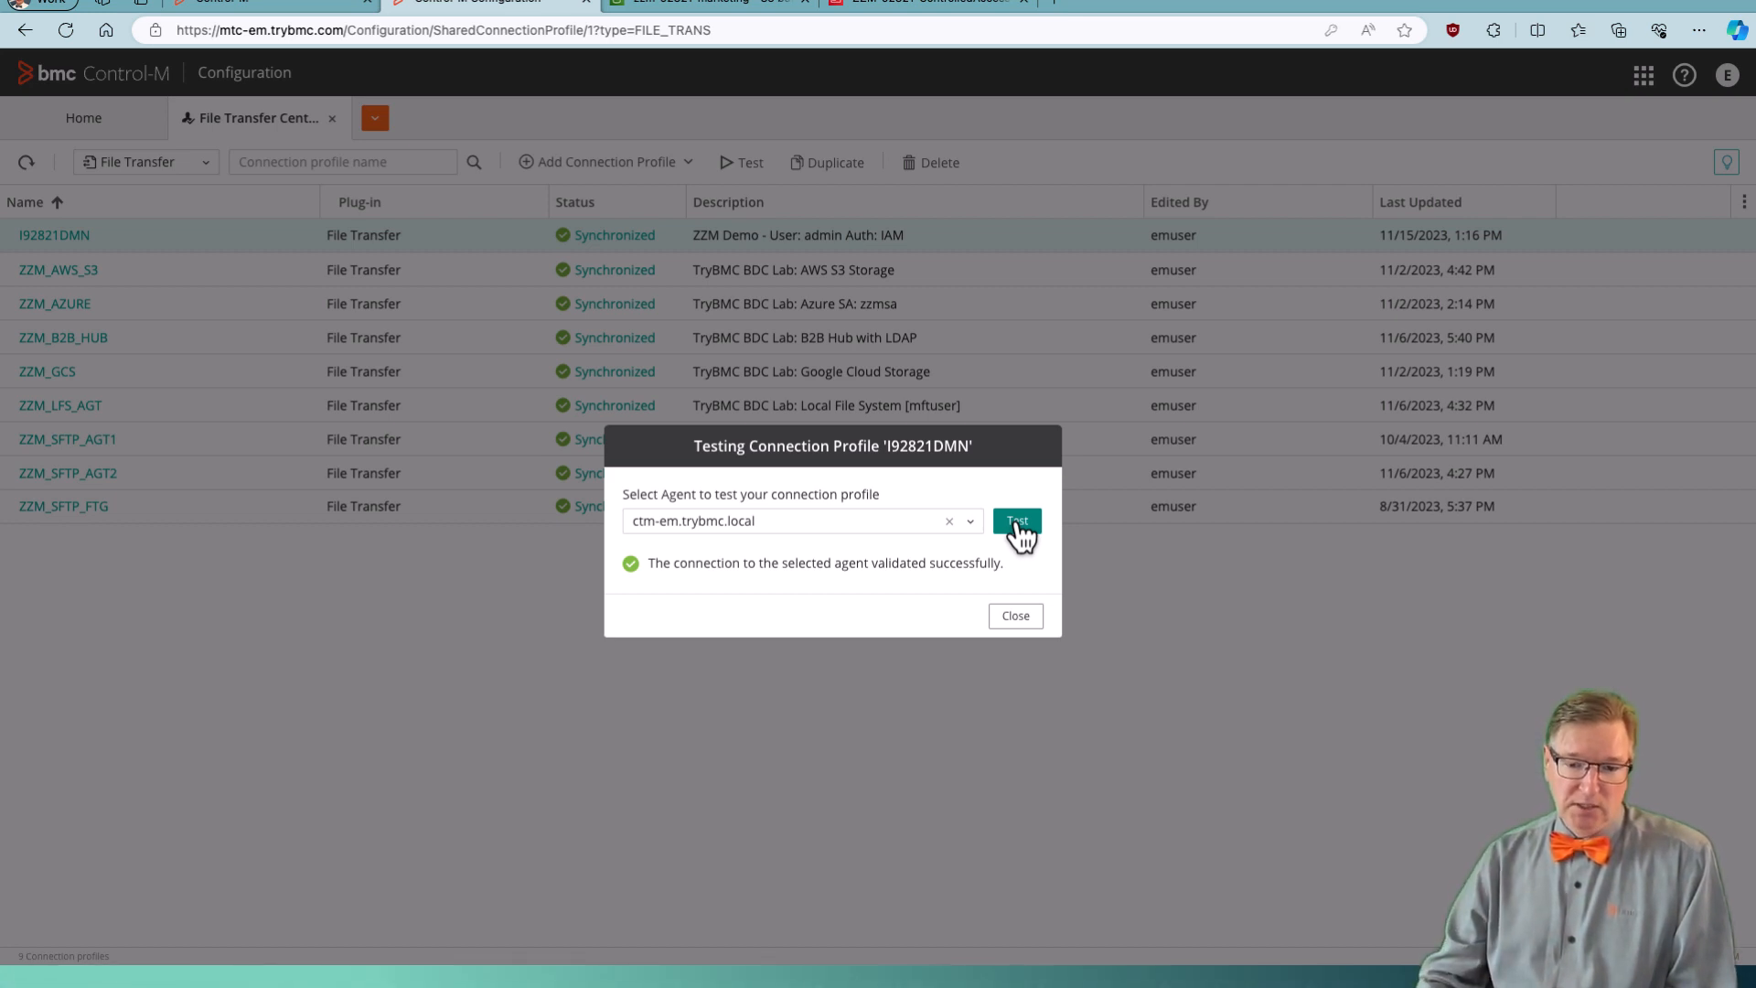
left_click(1006, 618)
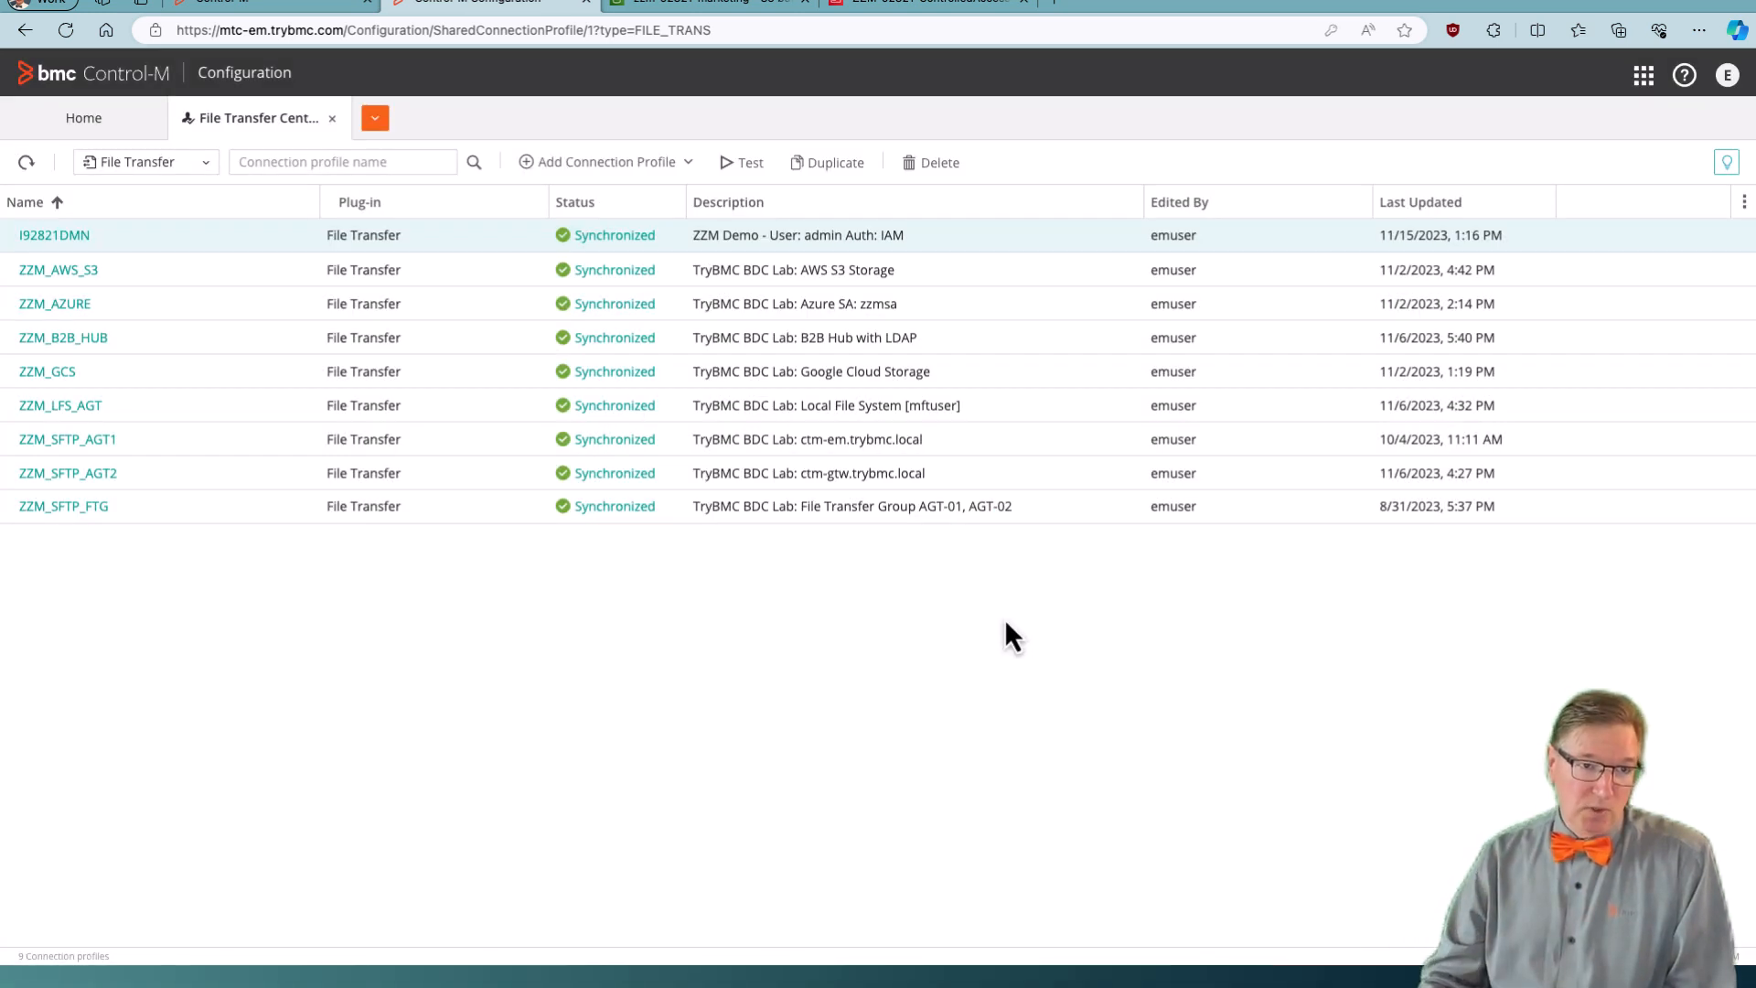
Open the zzm.aws.training.iam workspace from Control-M Planning.
left_click(258, 5)
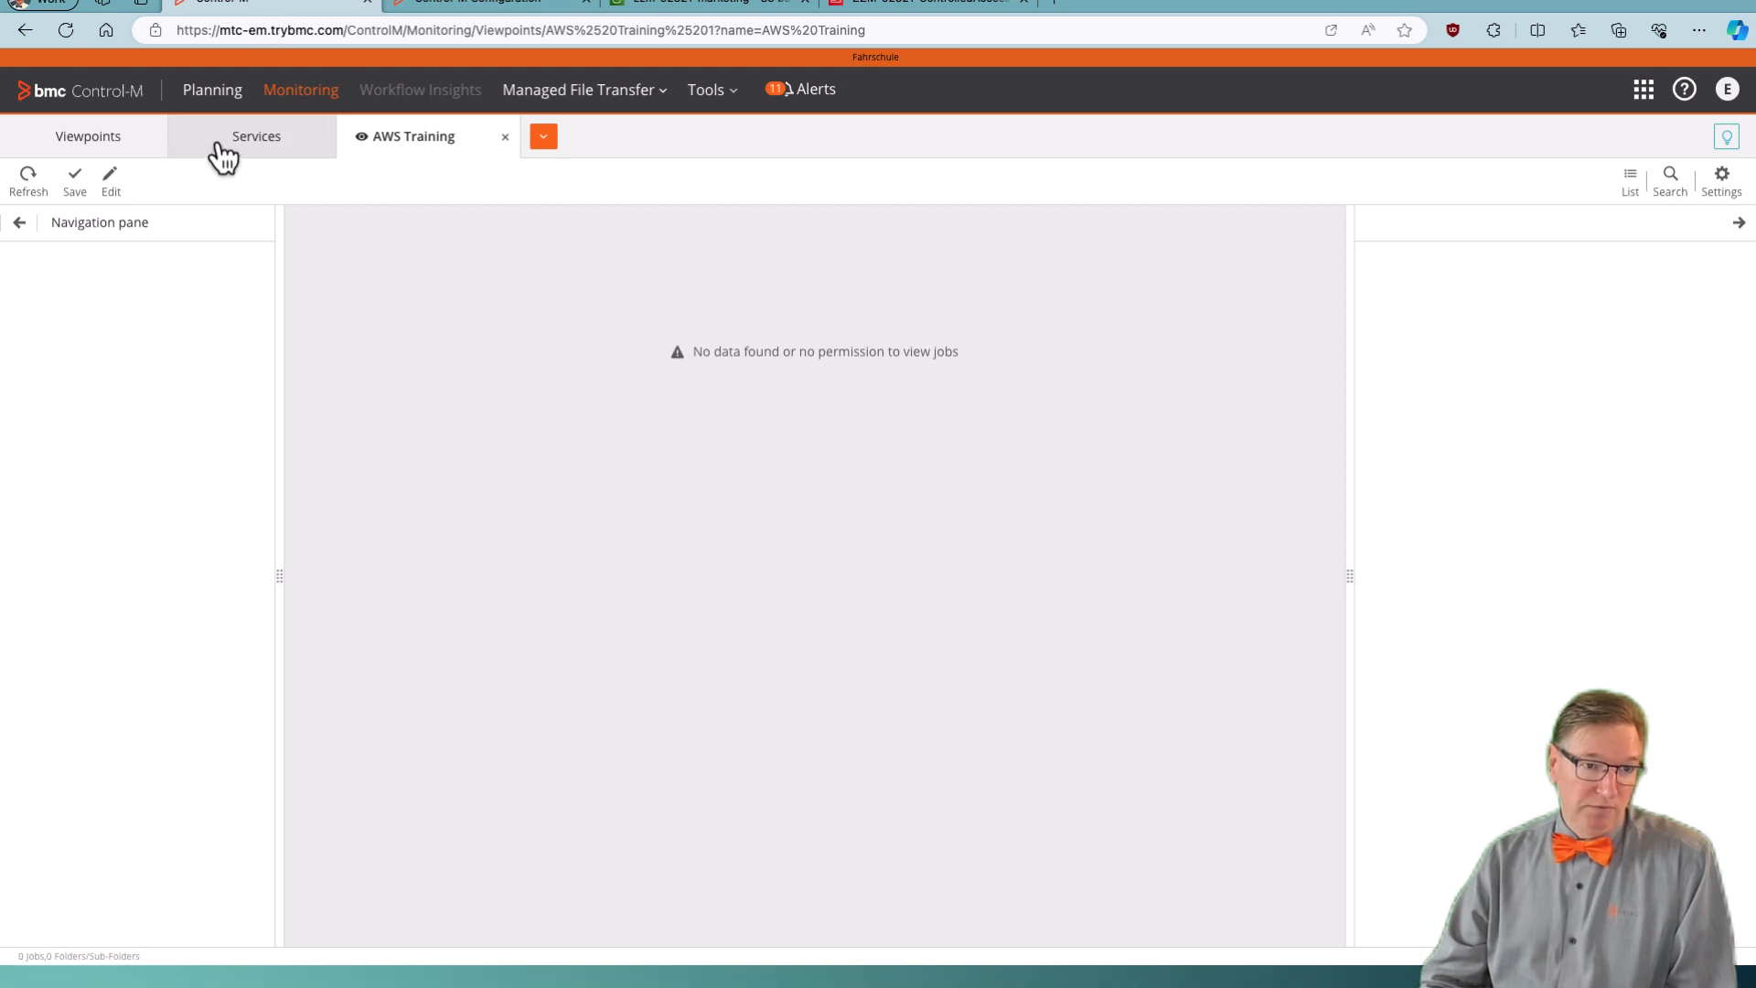
left_click(219, 93)
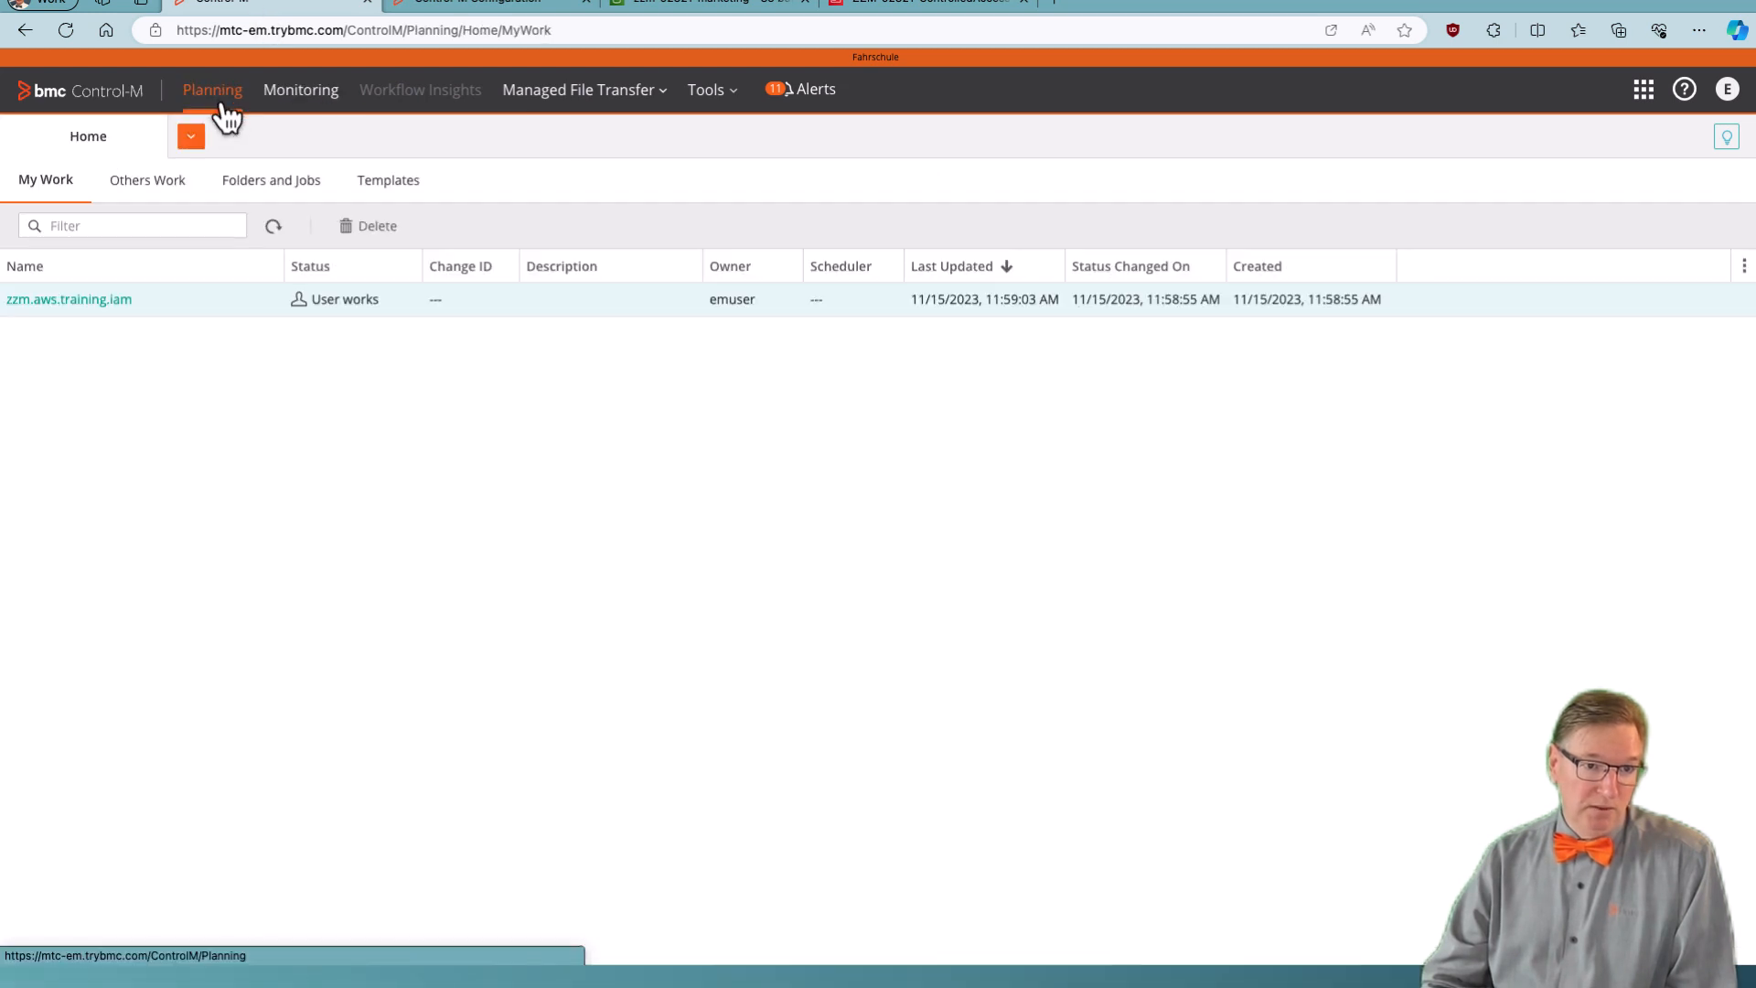
left_click(72, 302)
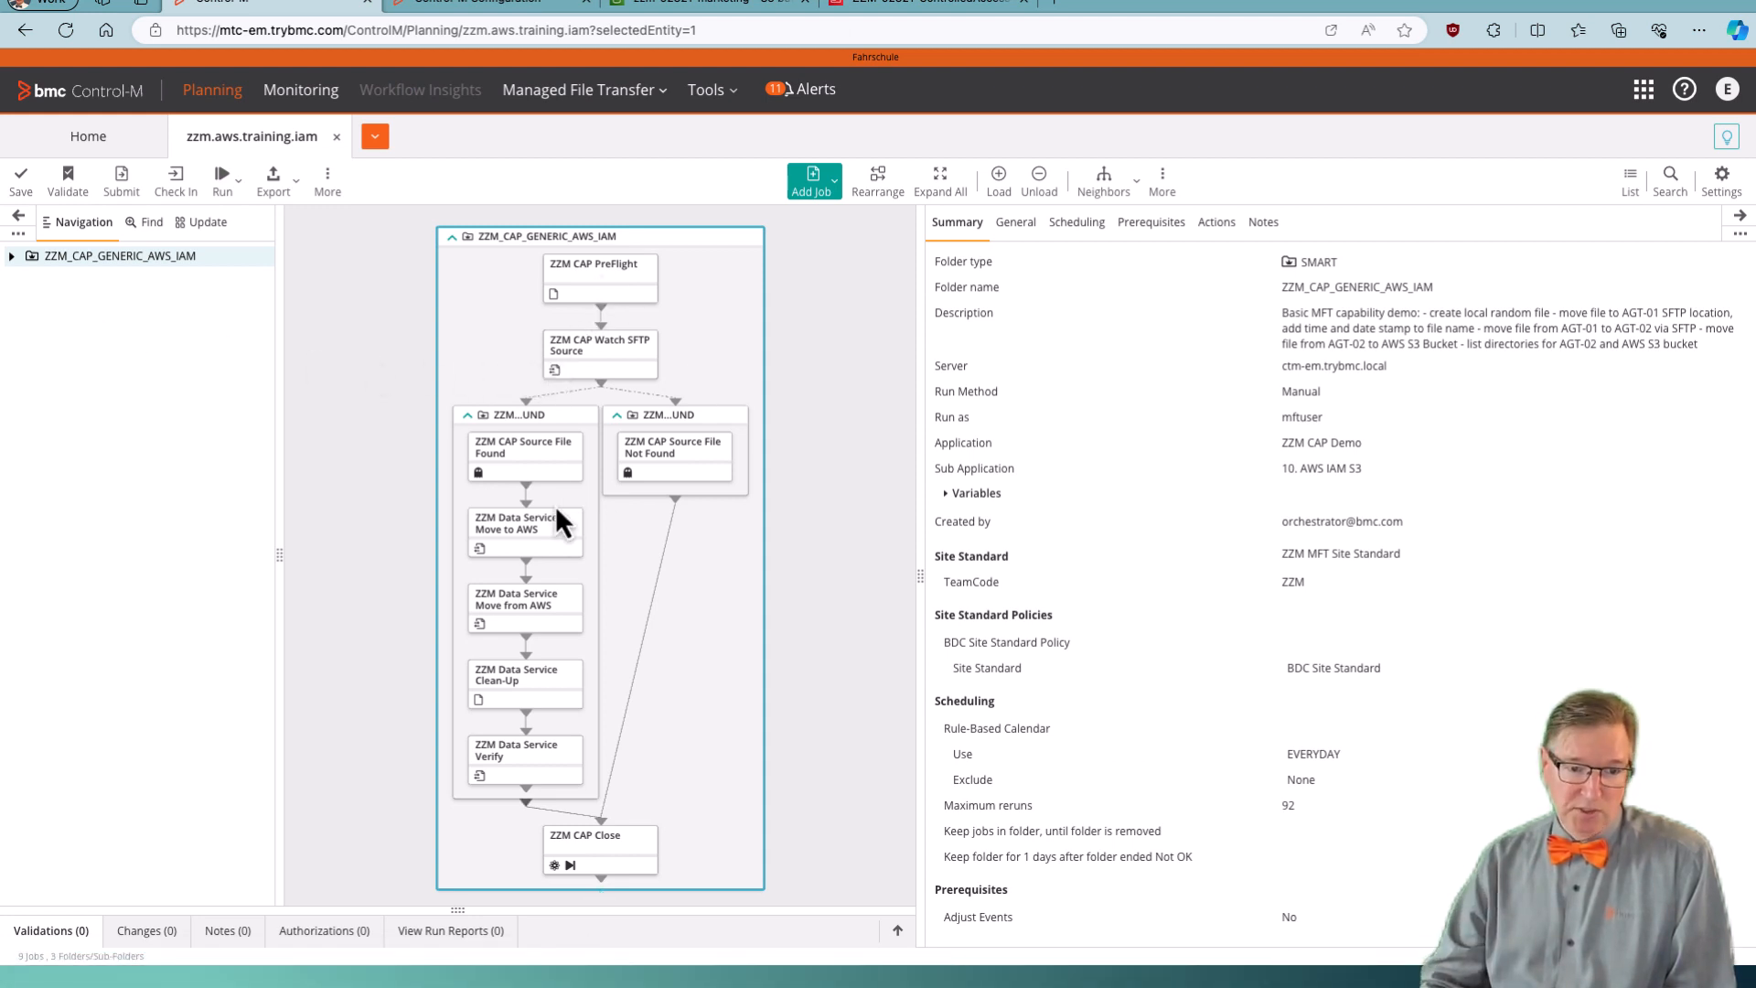
Examine the general settings of the ZZM Data Service Move to AWS, Move from AWS and Verify jobs, including host group and connection profiles.
left_click(560, 546)
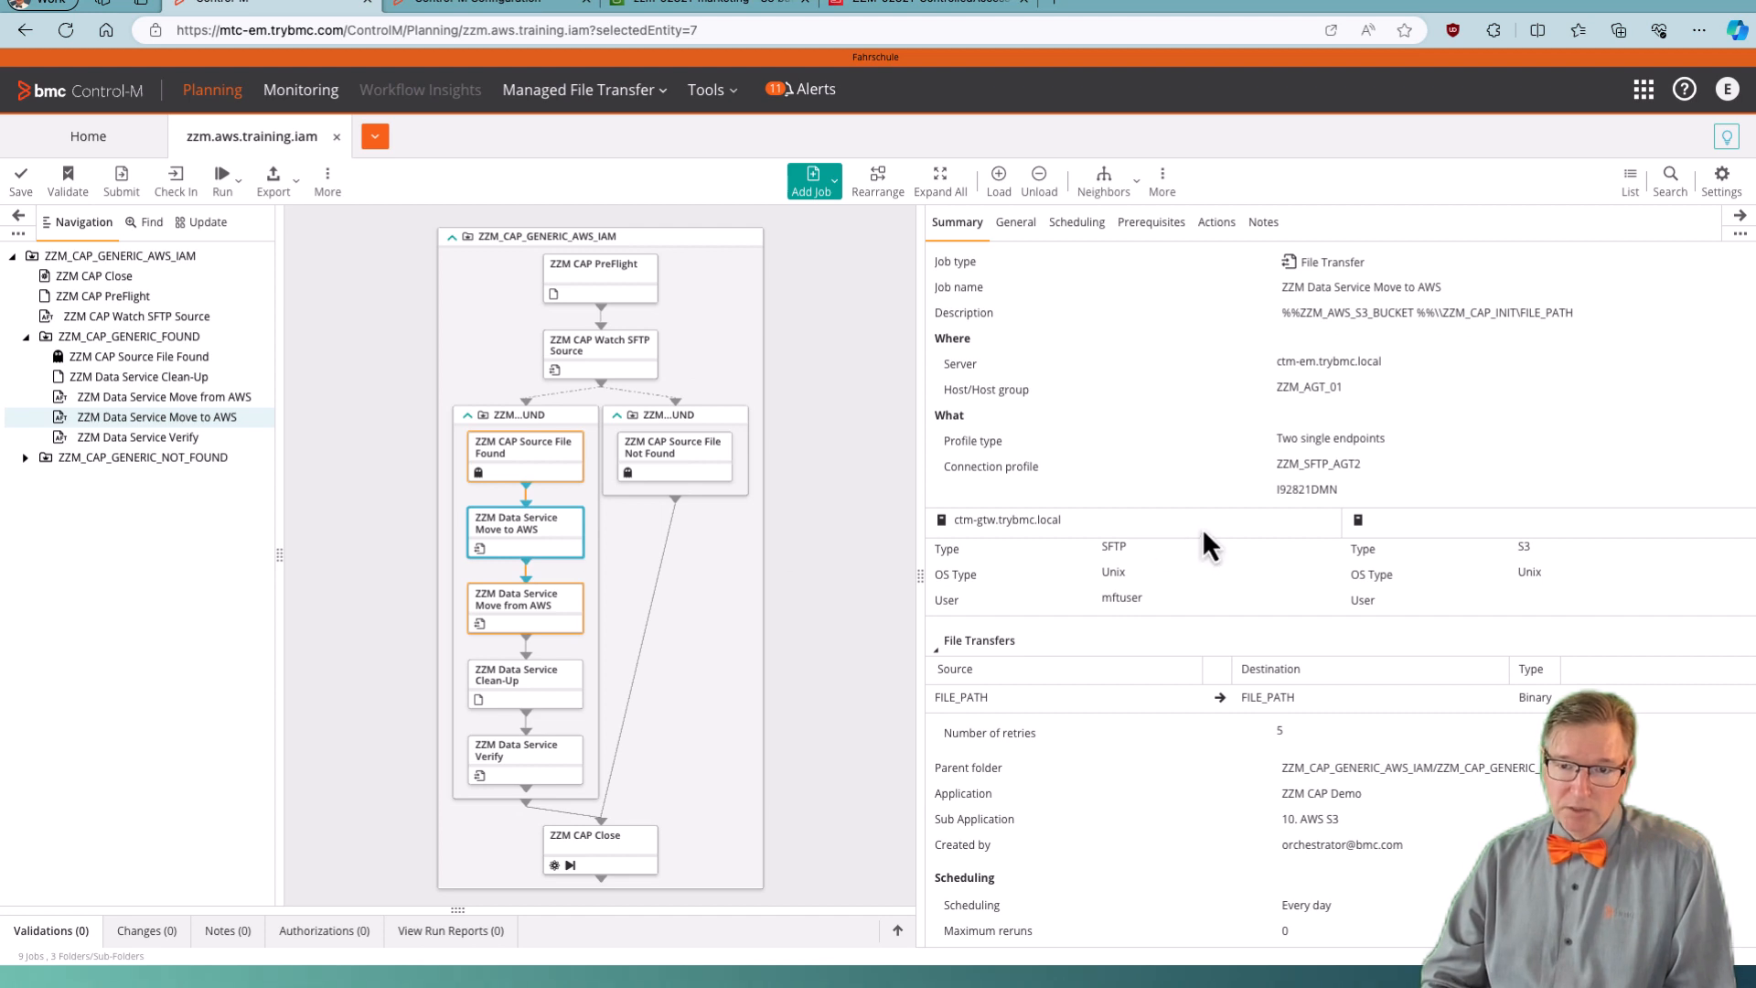
left_click(1023, 225)
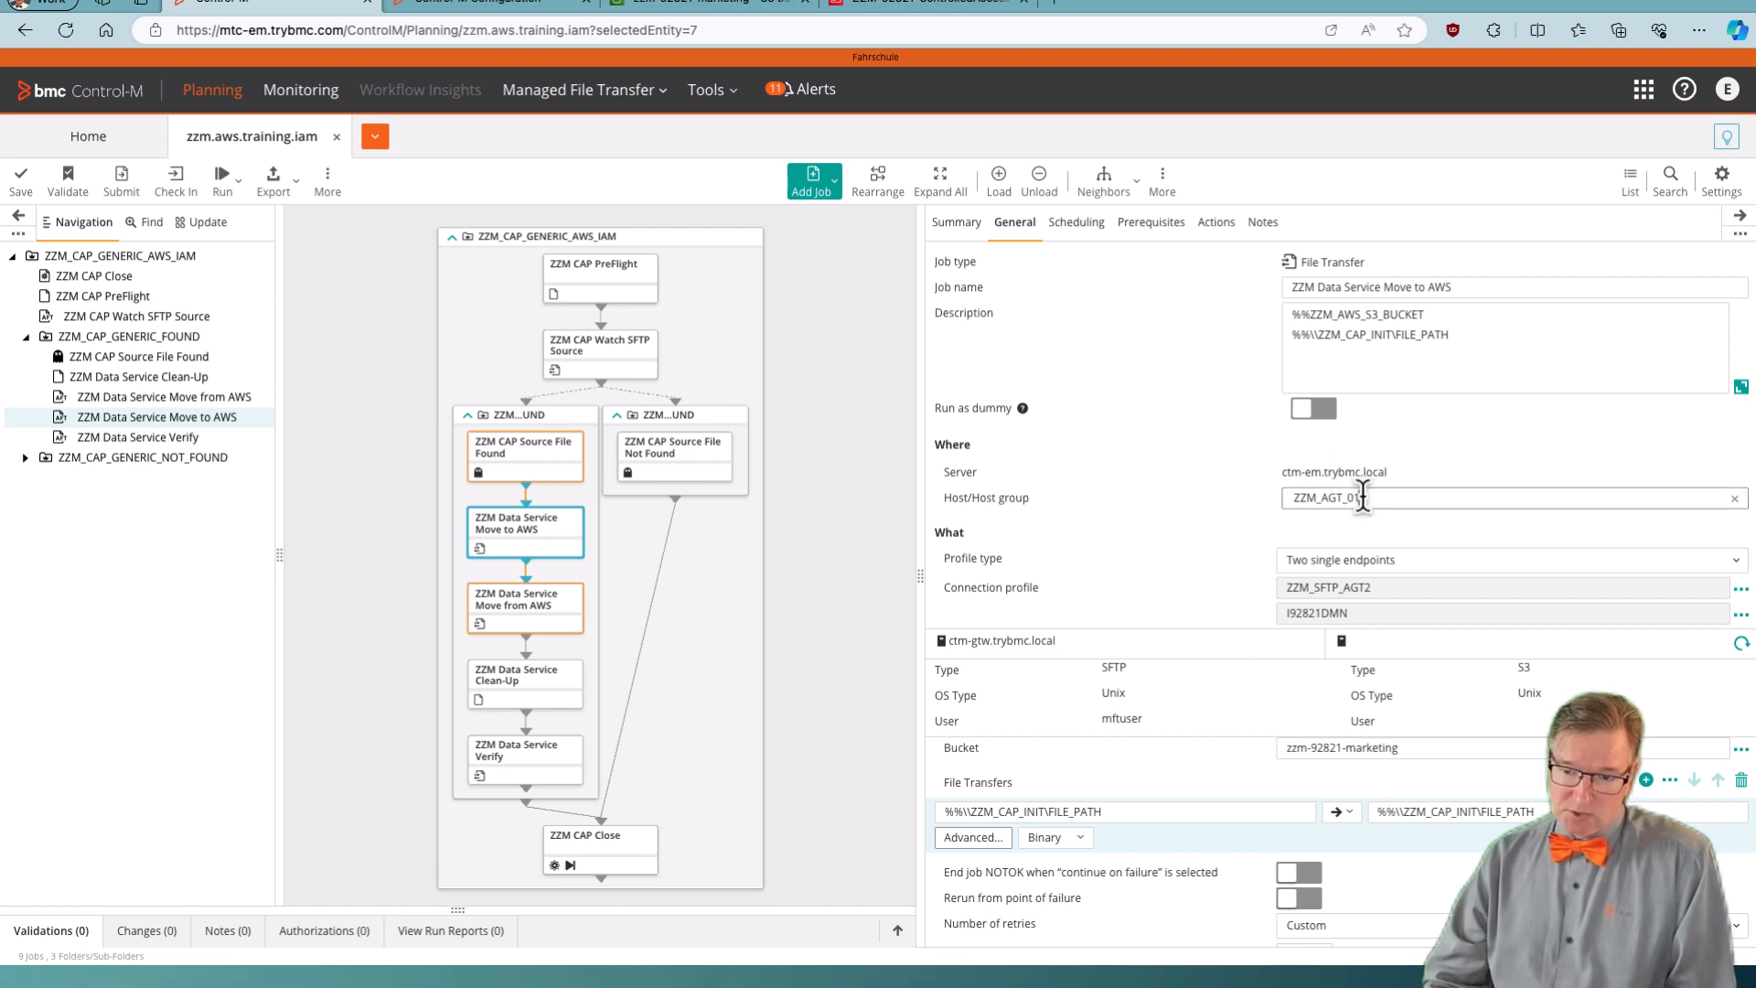
left_click(1369, 498)
left_click(1450, 438)
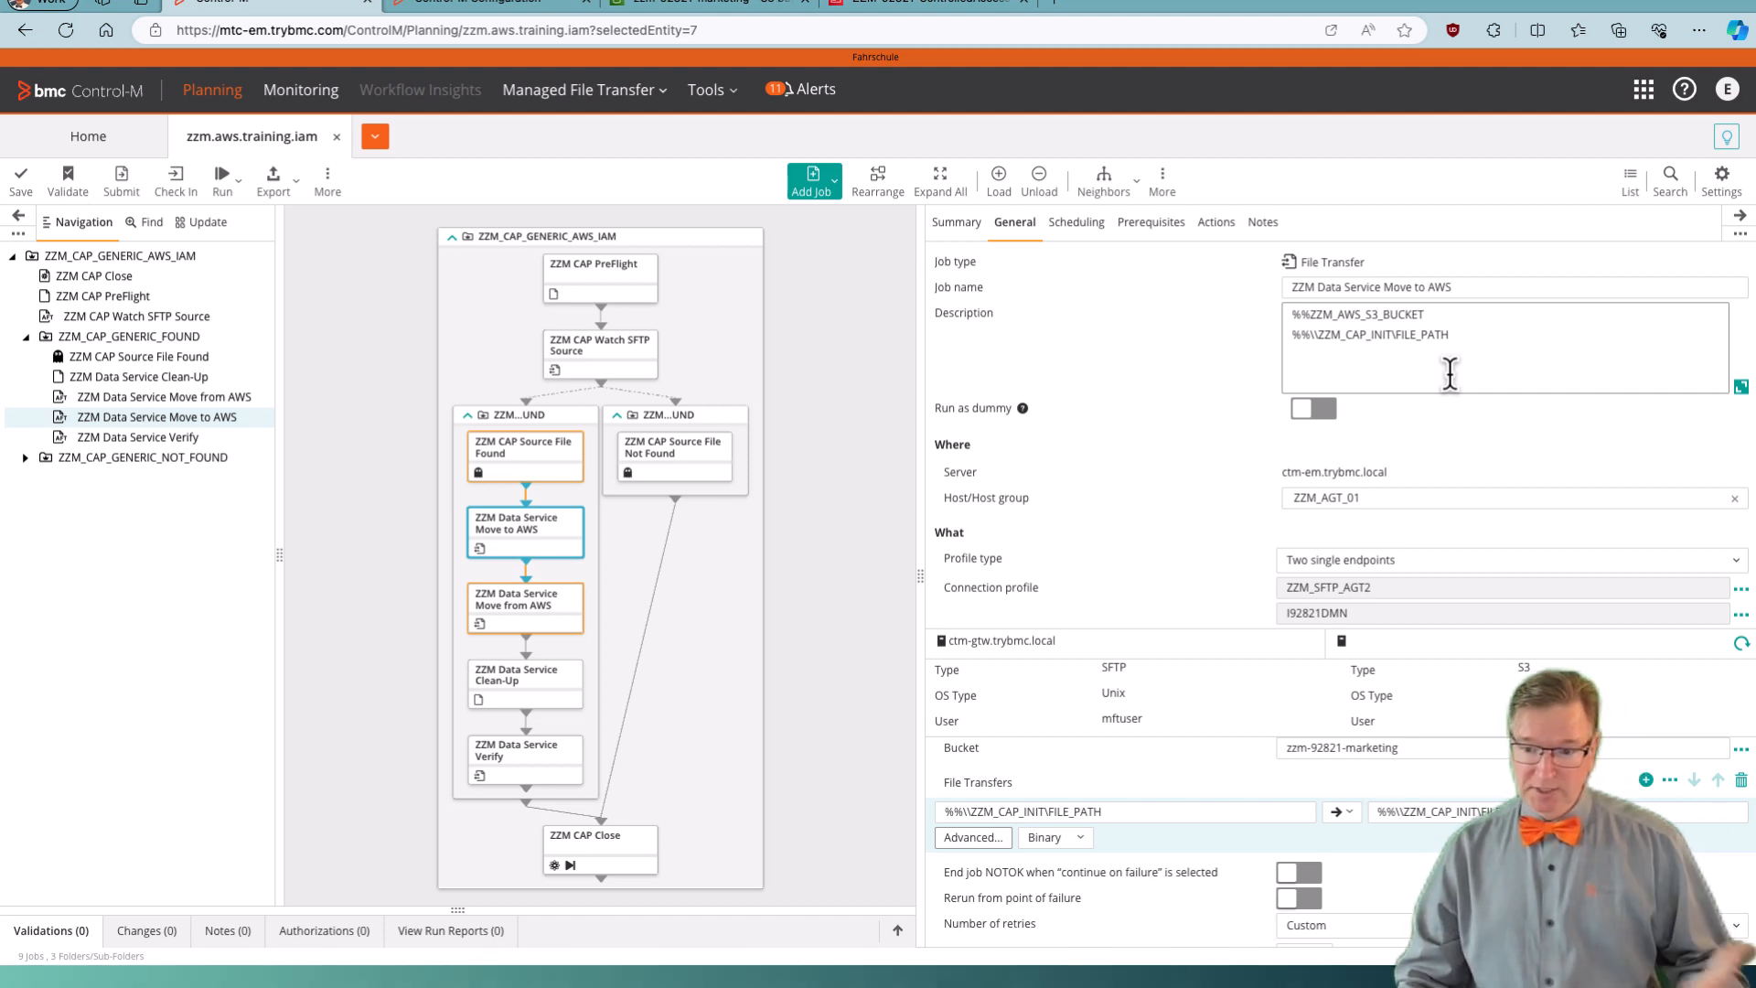
left_click(496, 611)
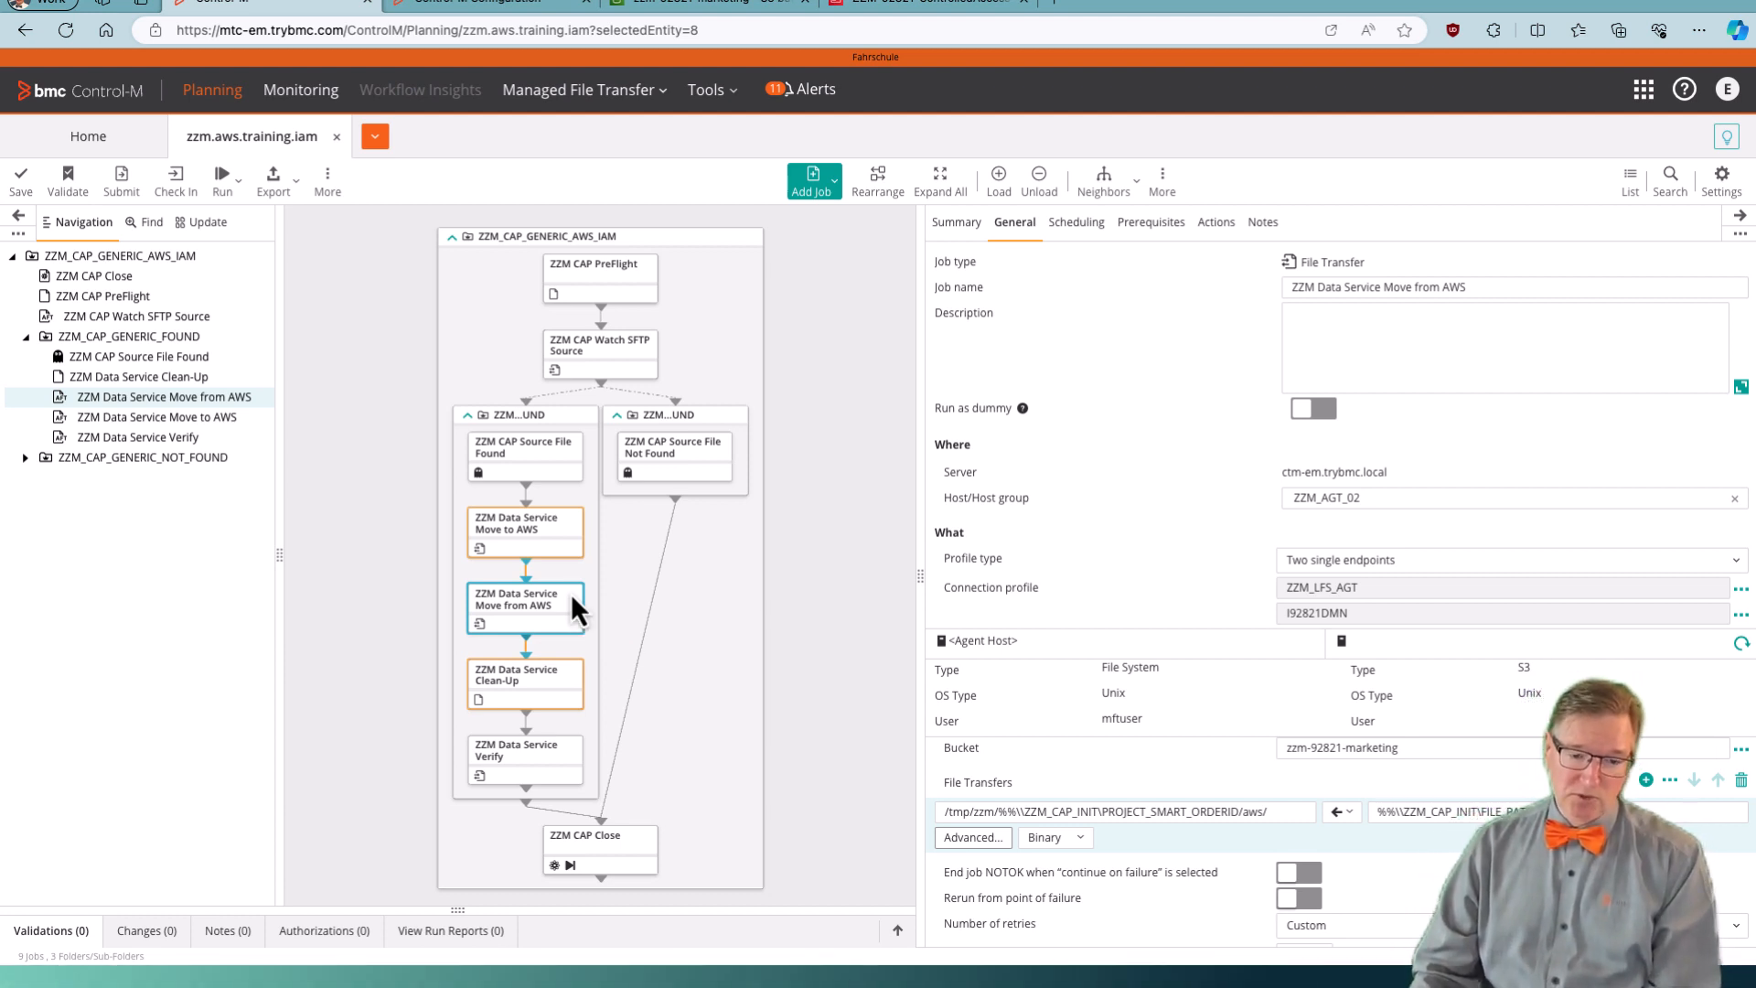
left_click(534, 753)
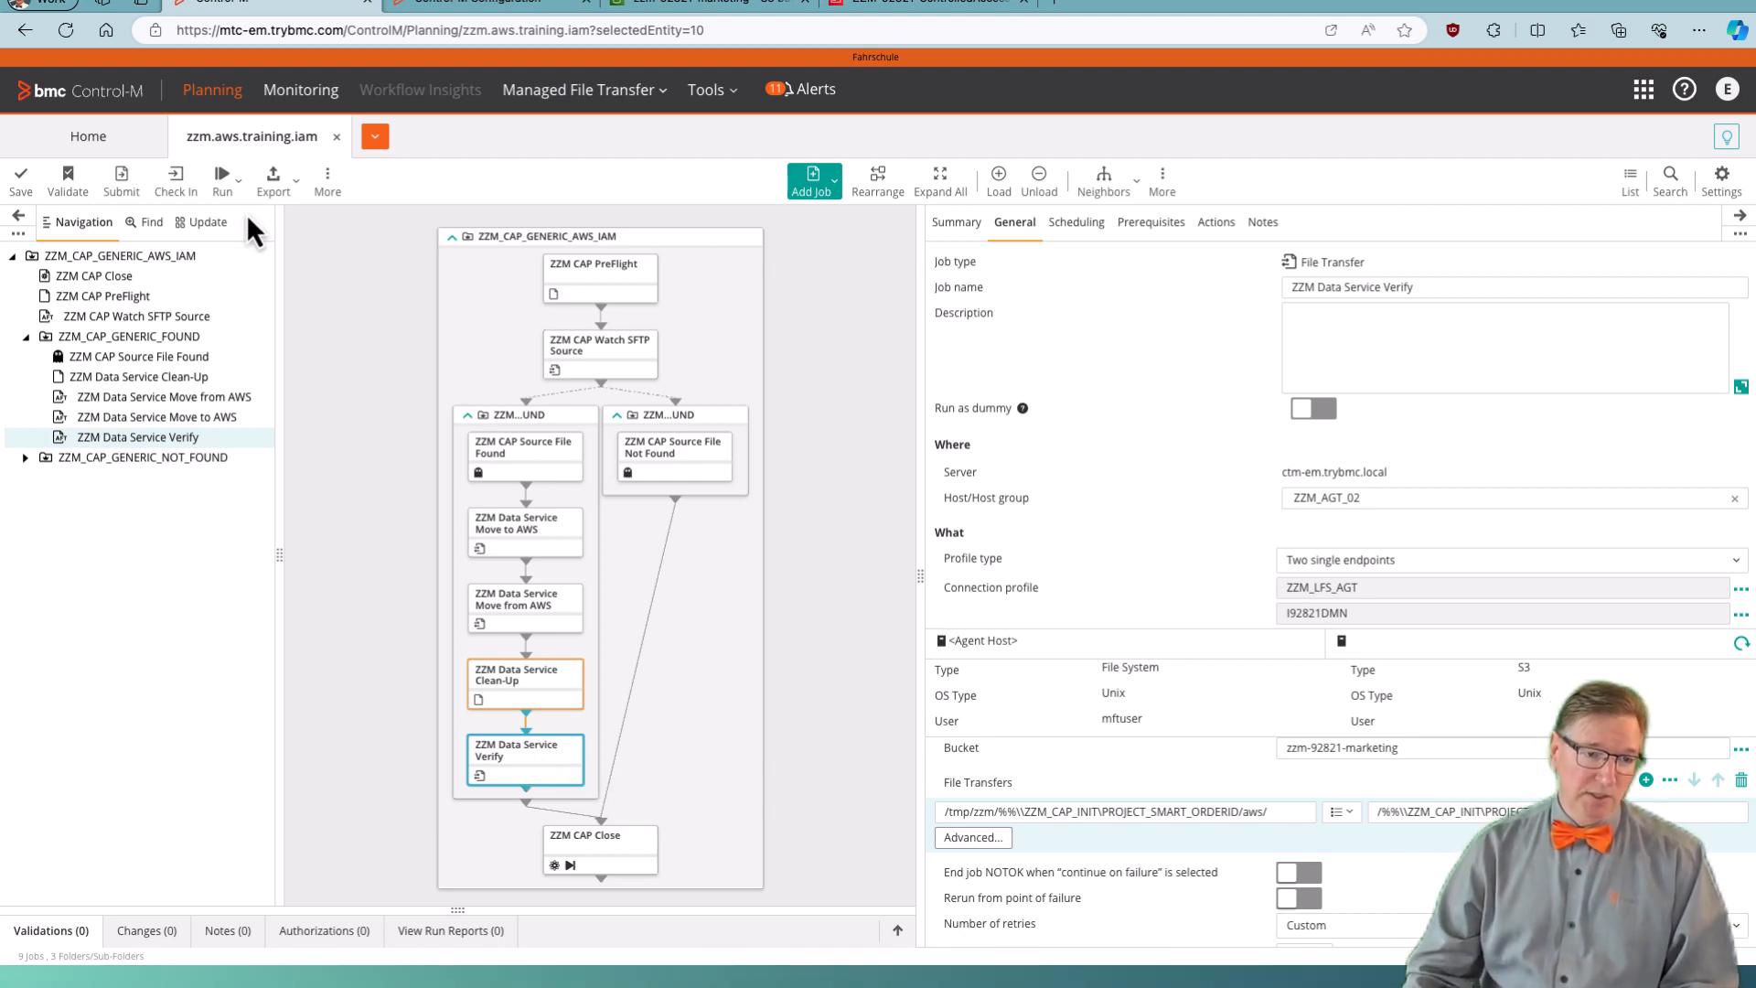
Run the zzm.aws.training.iam workspace with the default run options and dismiss the notifications.
left_click(226, 188)
left_click(261, 224)
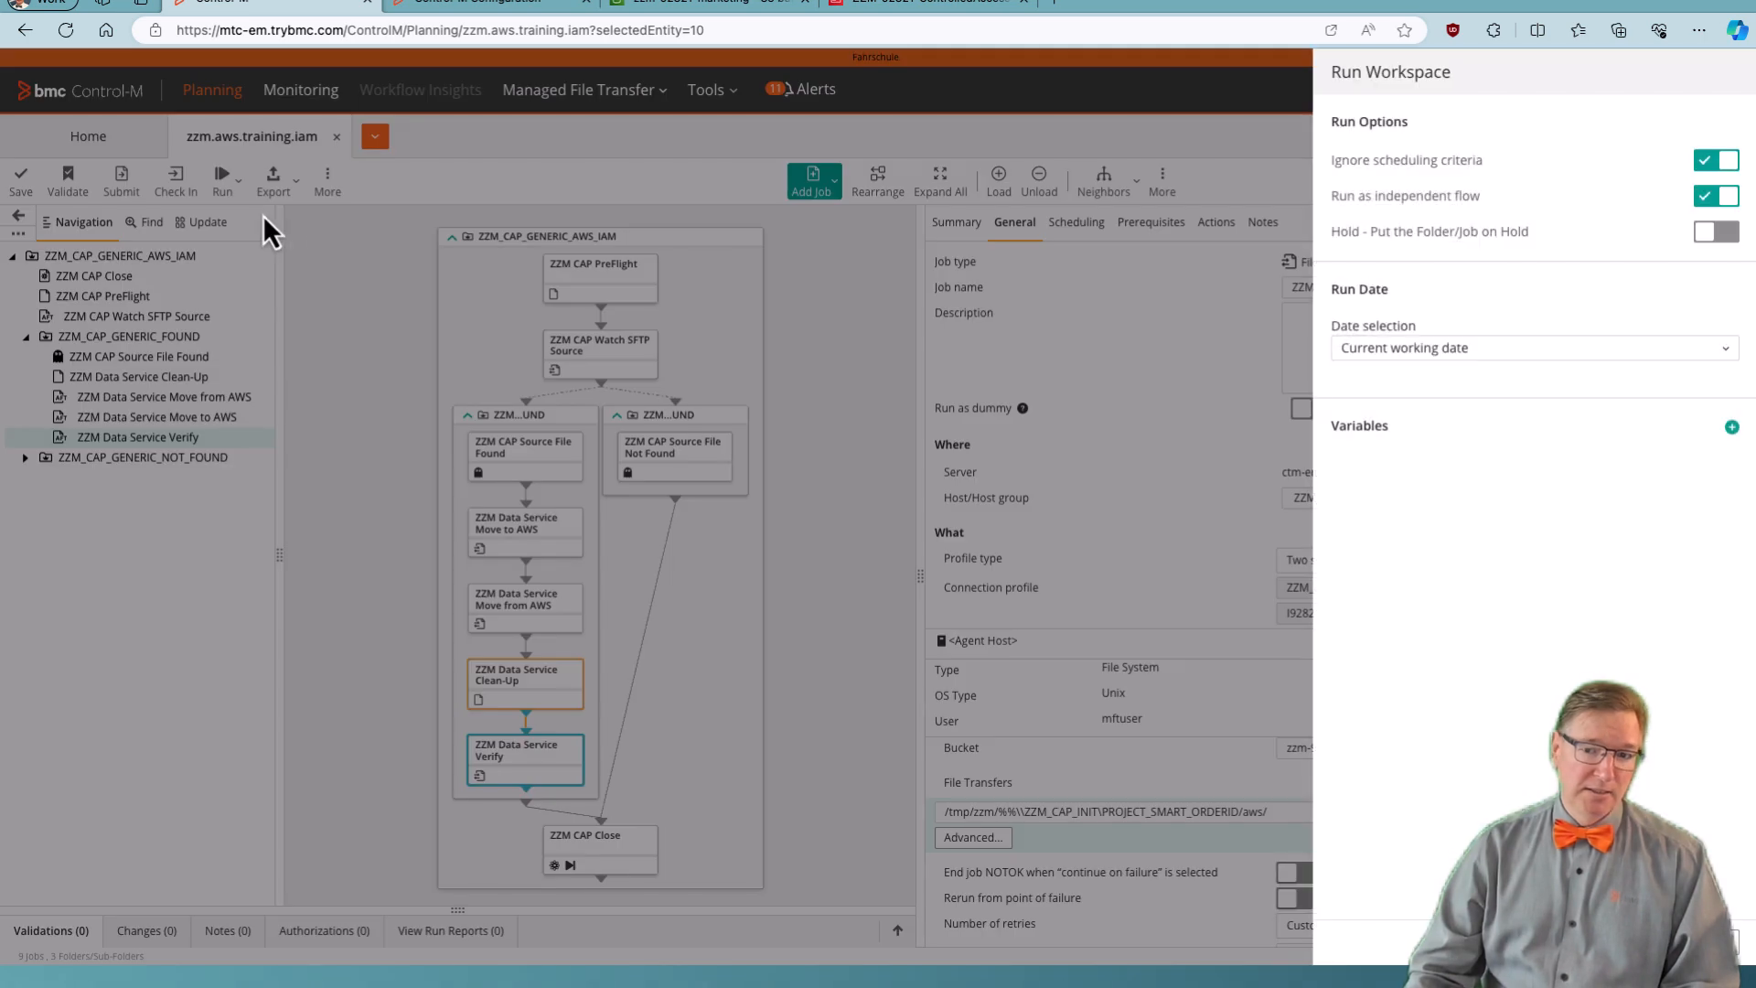
left_click(1636, 942)
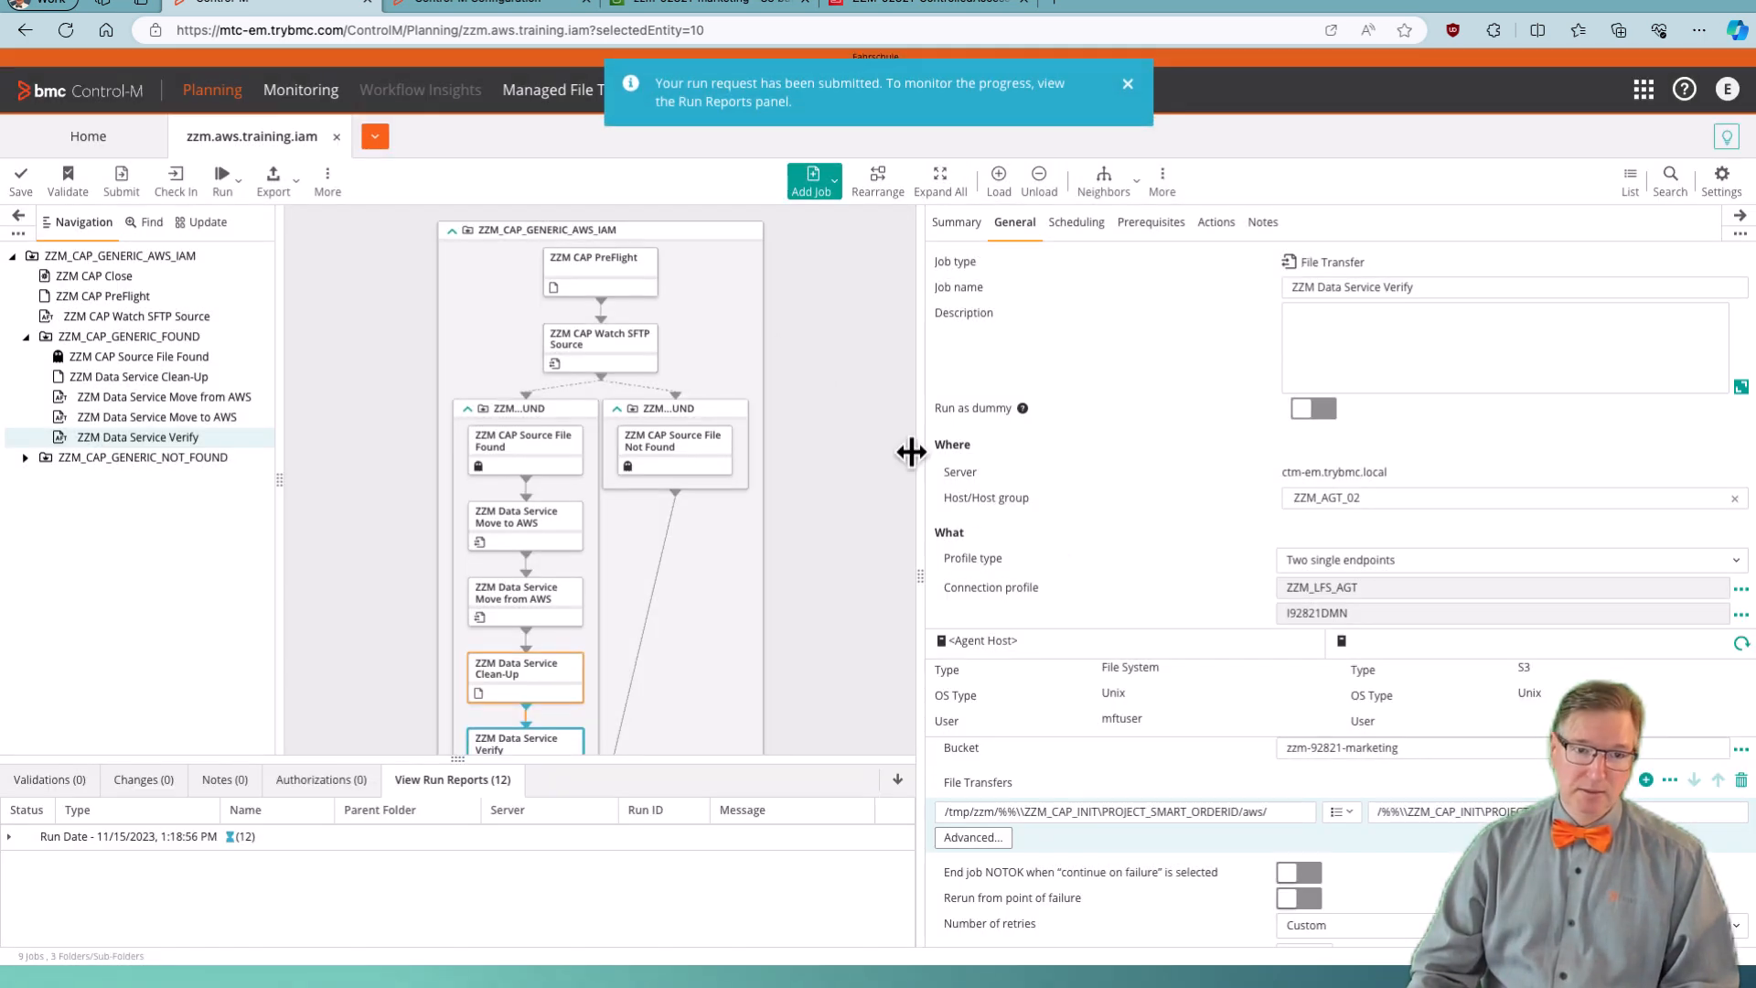
left_click(1127, 83)
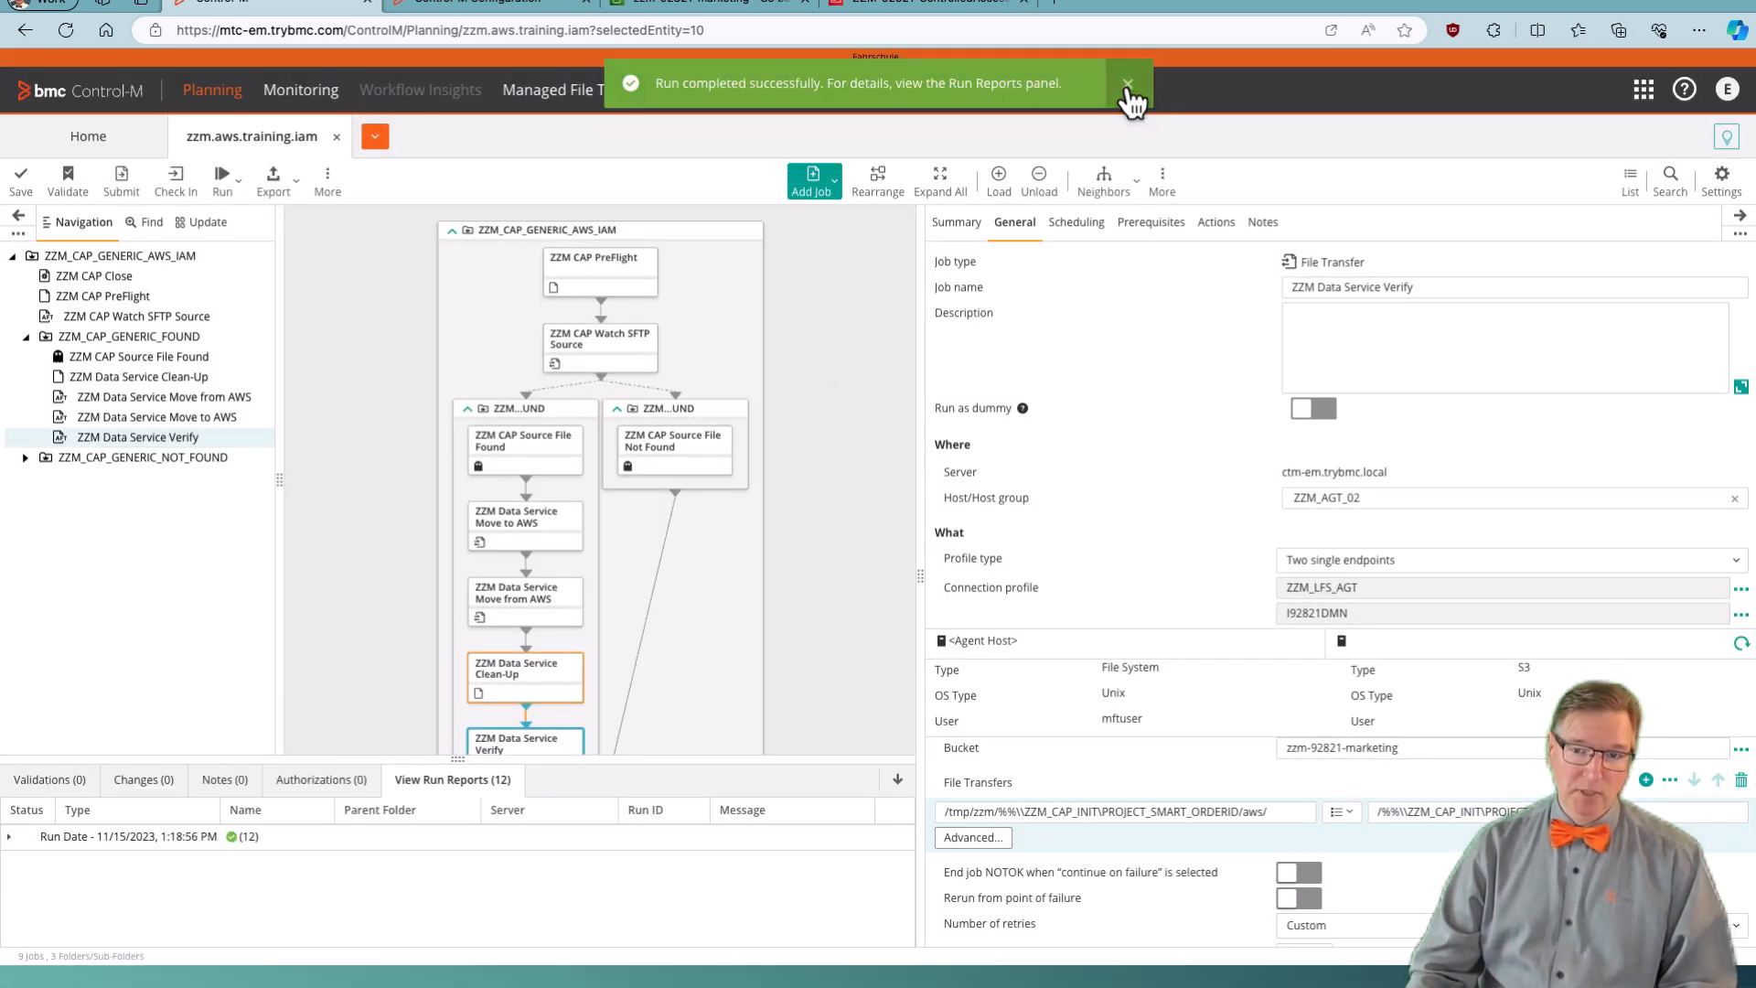
left_click(1128, 83)
Monitor the run in the AWS Training viewpoint and read through the ZZM CAP PreFlight job's output in a widened details pane.
left_click(299, 92)
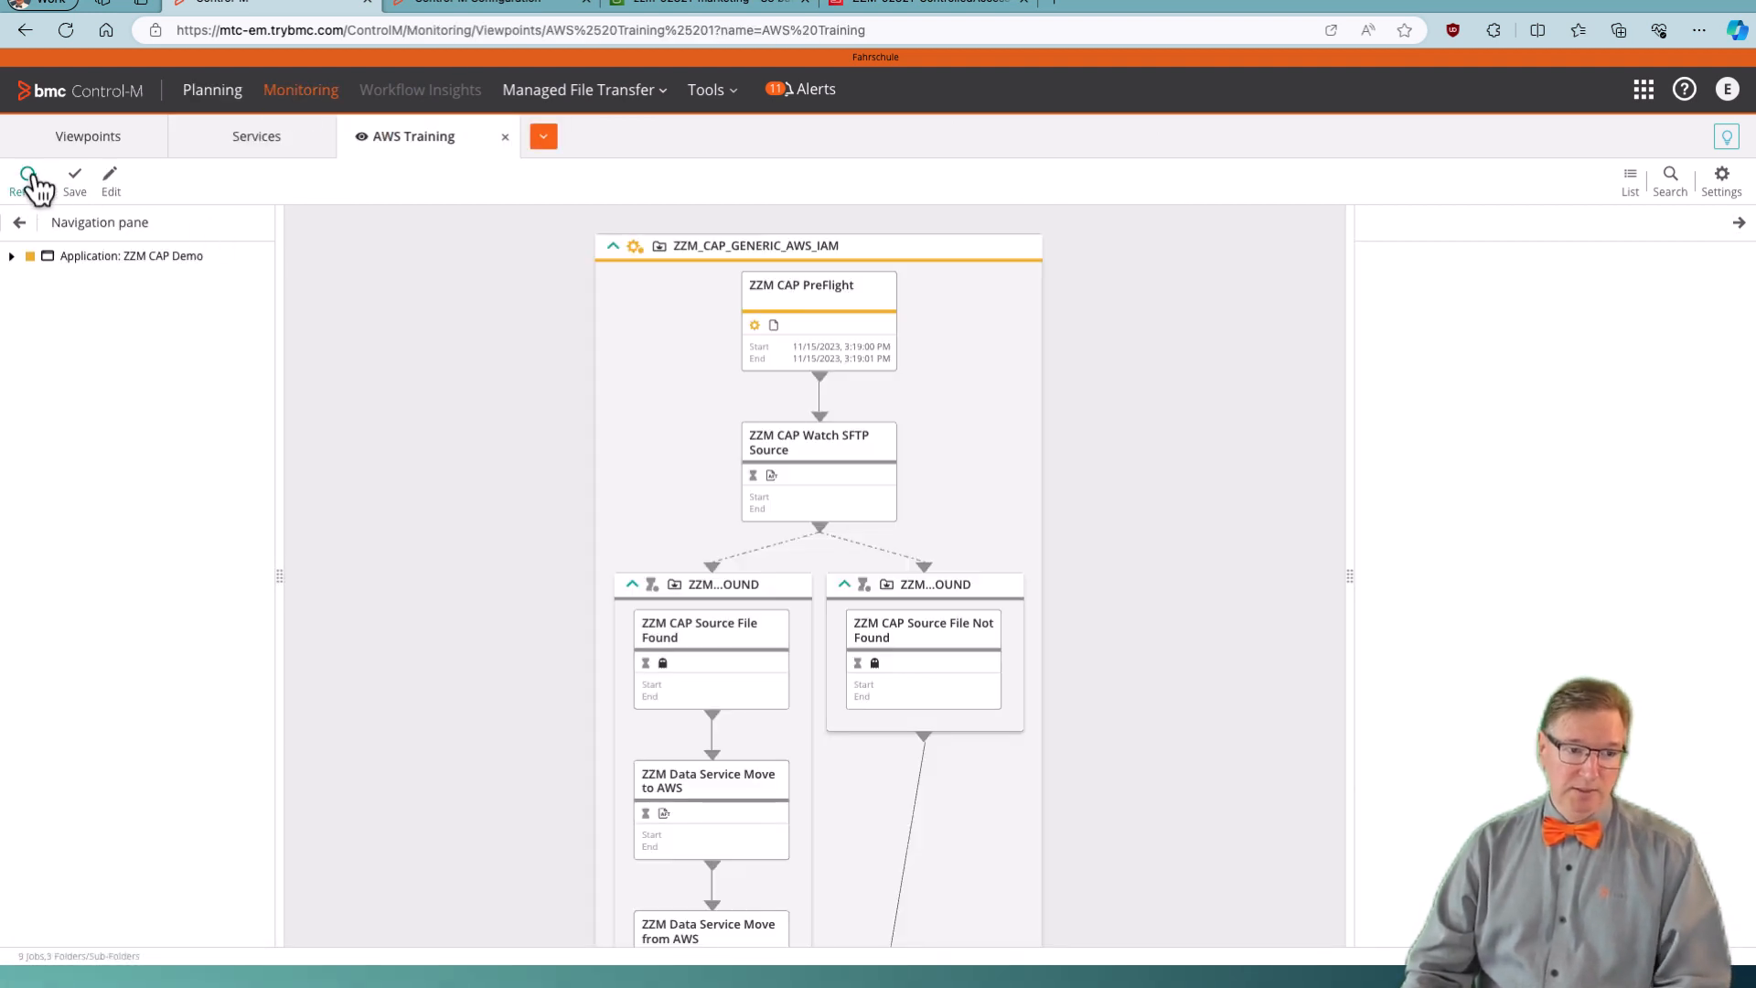
left_click(877, 326)
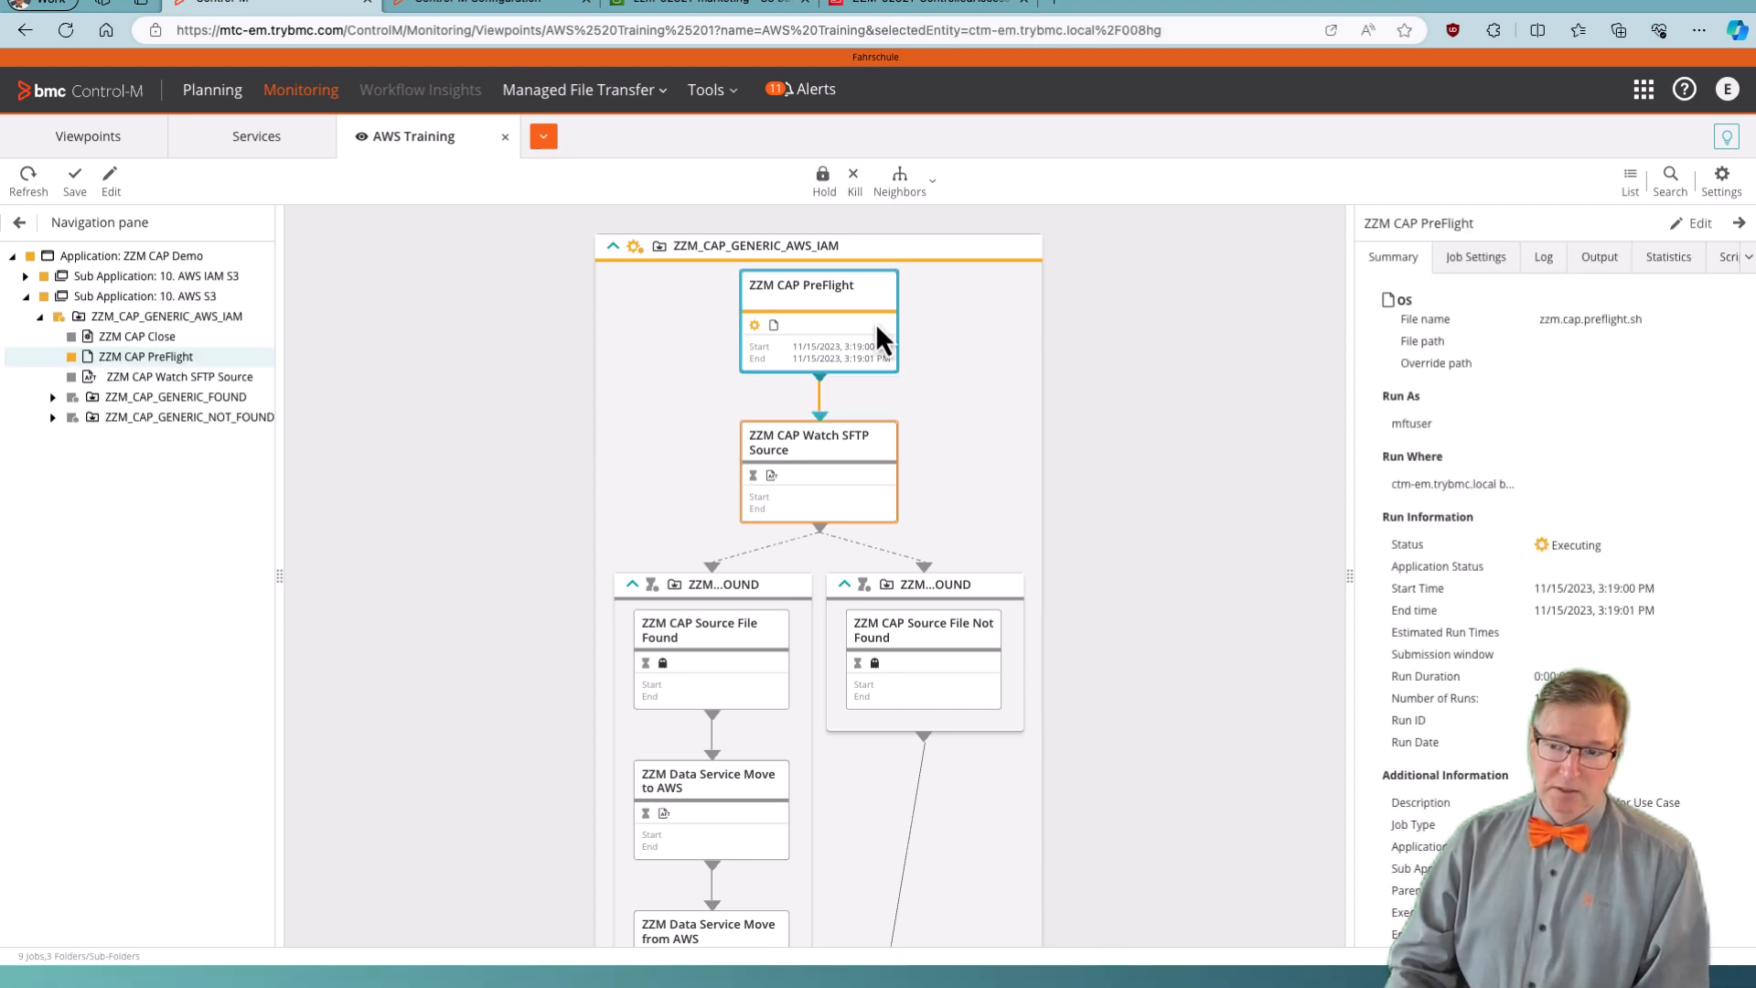
left_click(1617, 260)
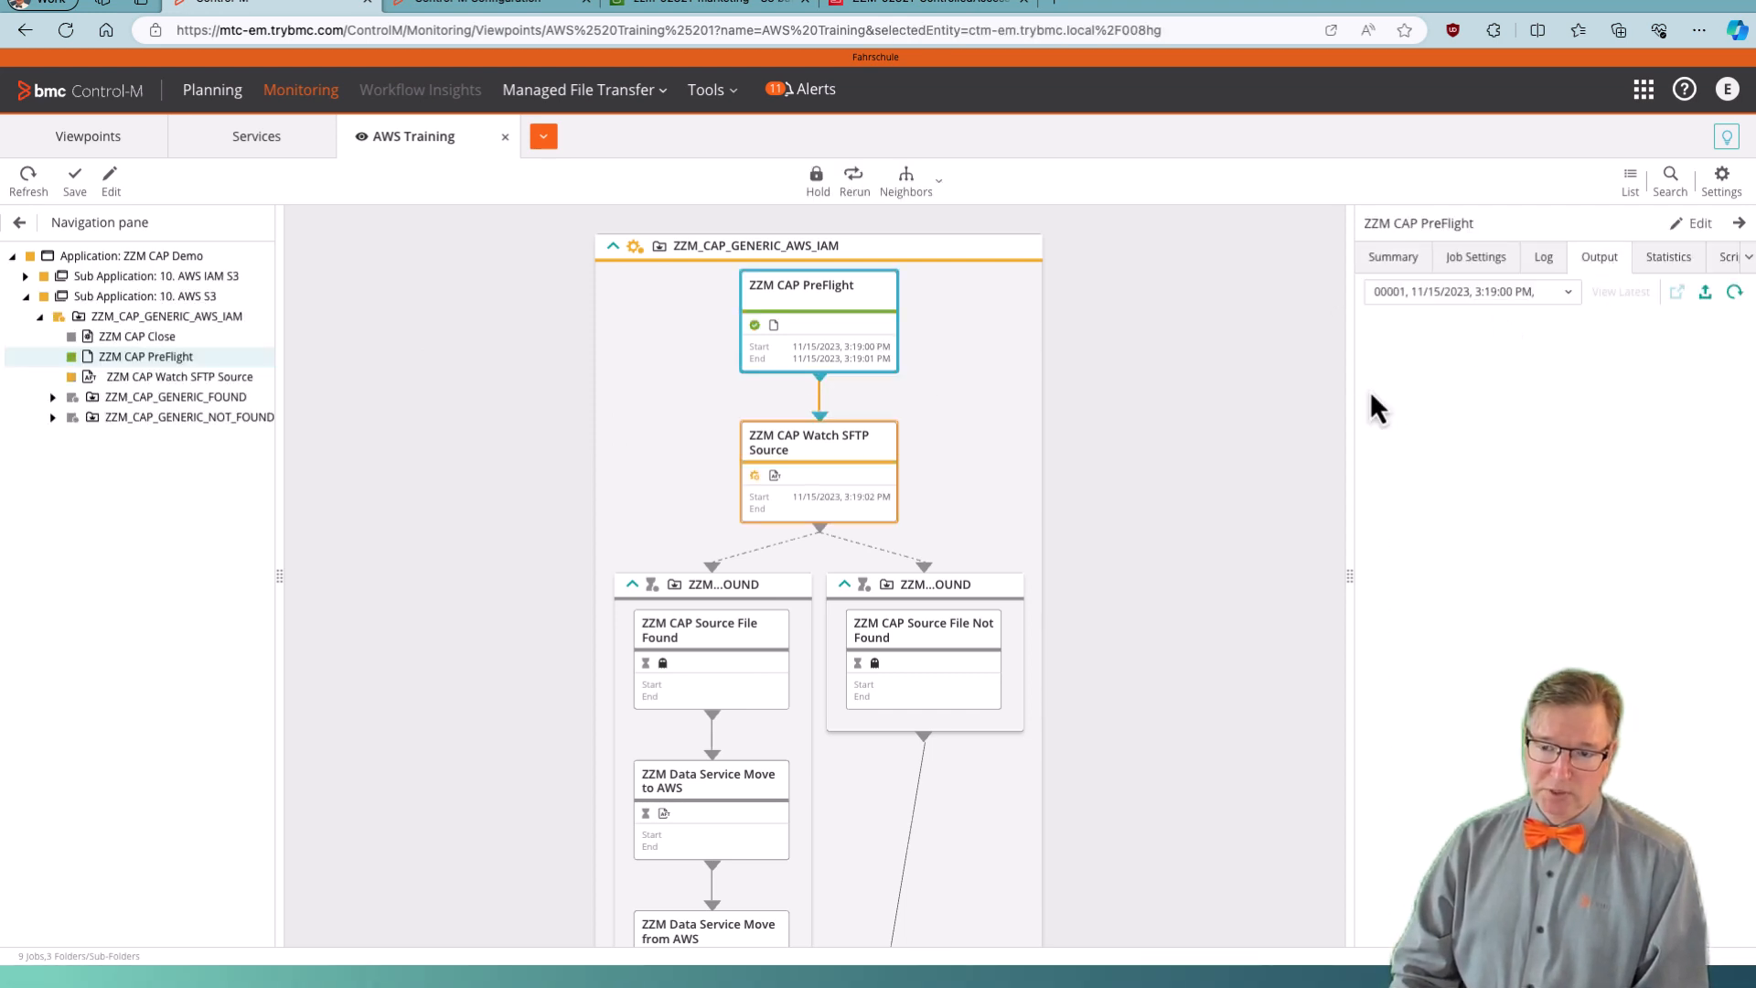
left_click_drag(1346, 399, 1086, 399)
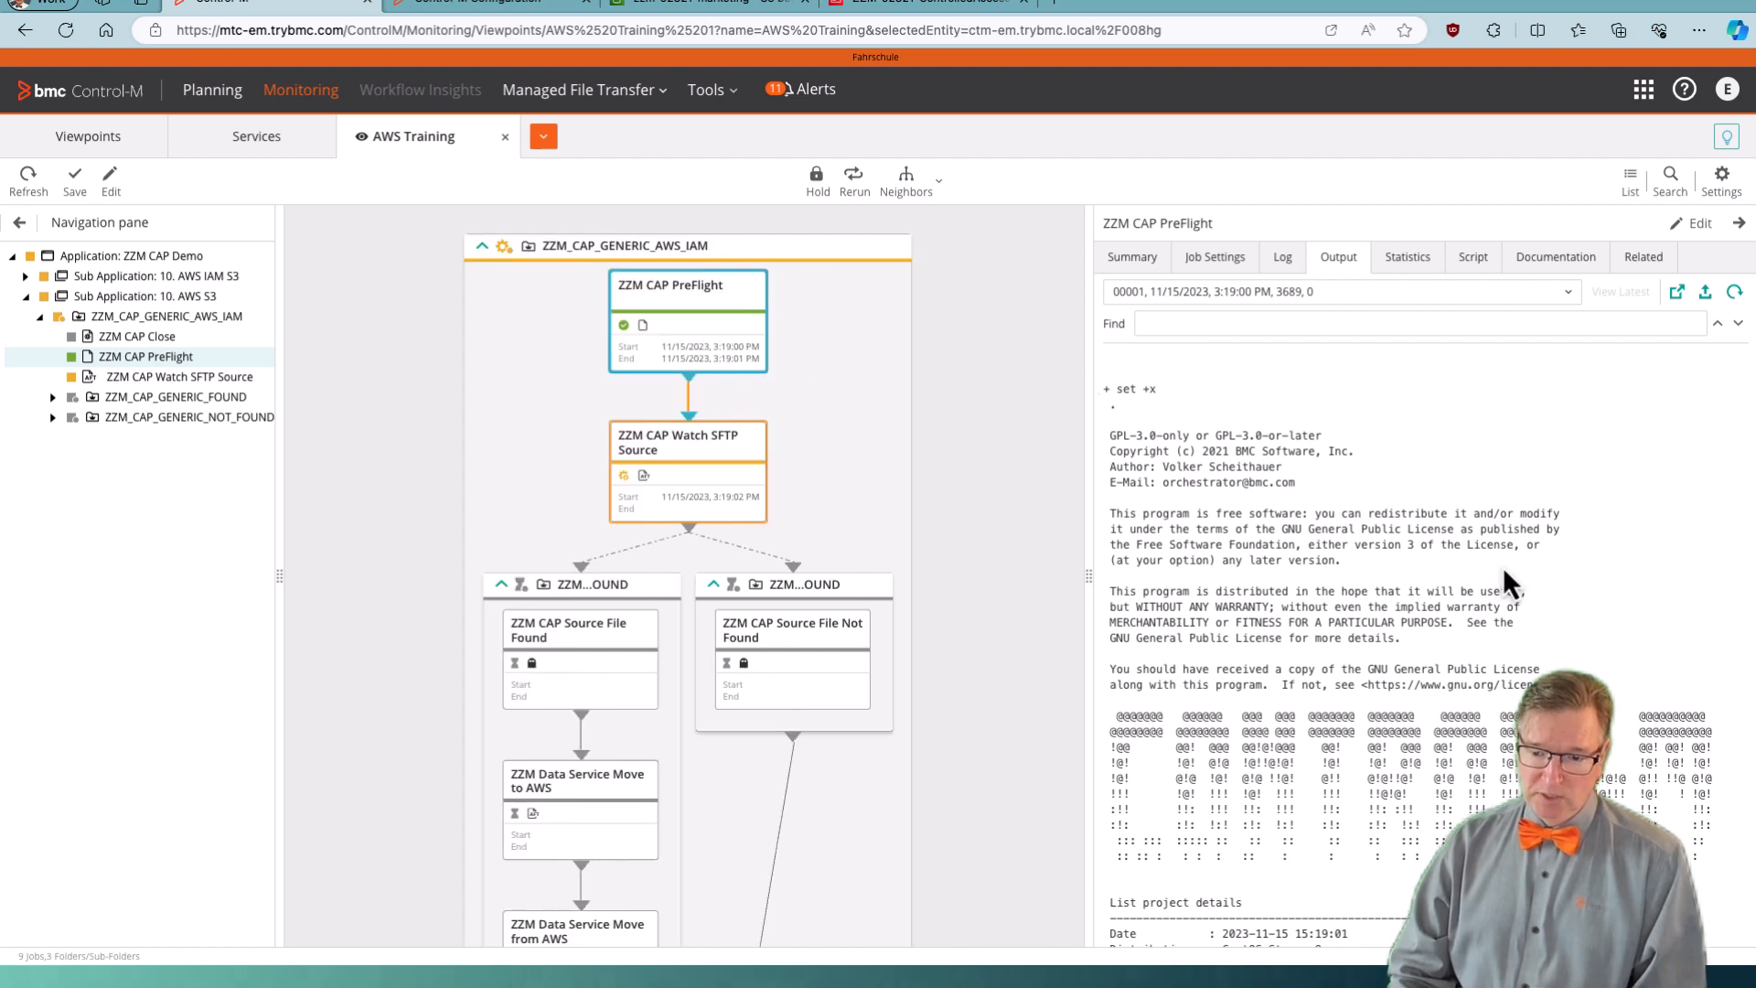
scroll(1502, 567, "down", 5)
scroll(1503, 569, "down", 4)
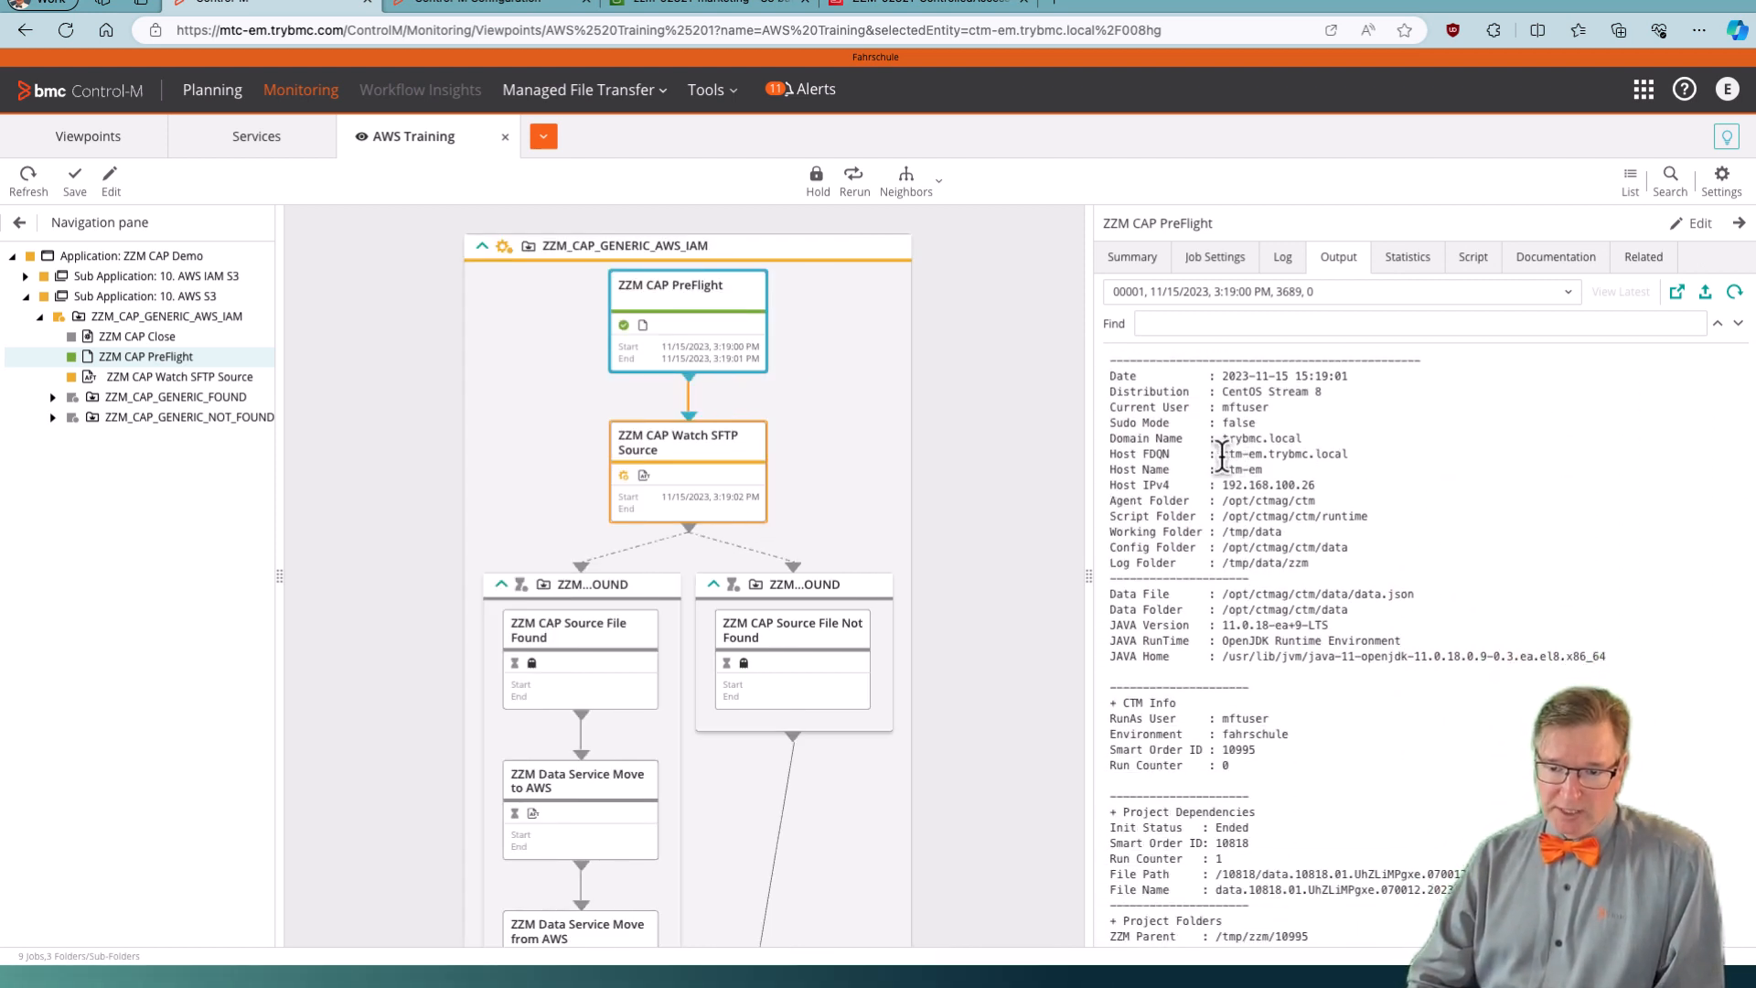
scroll(1452, 677, "down", 8)
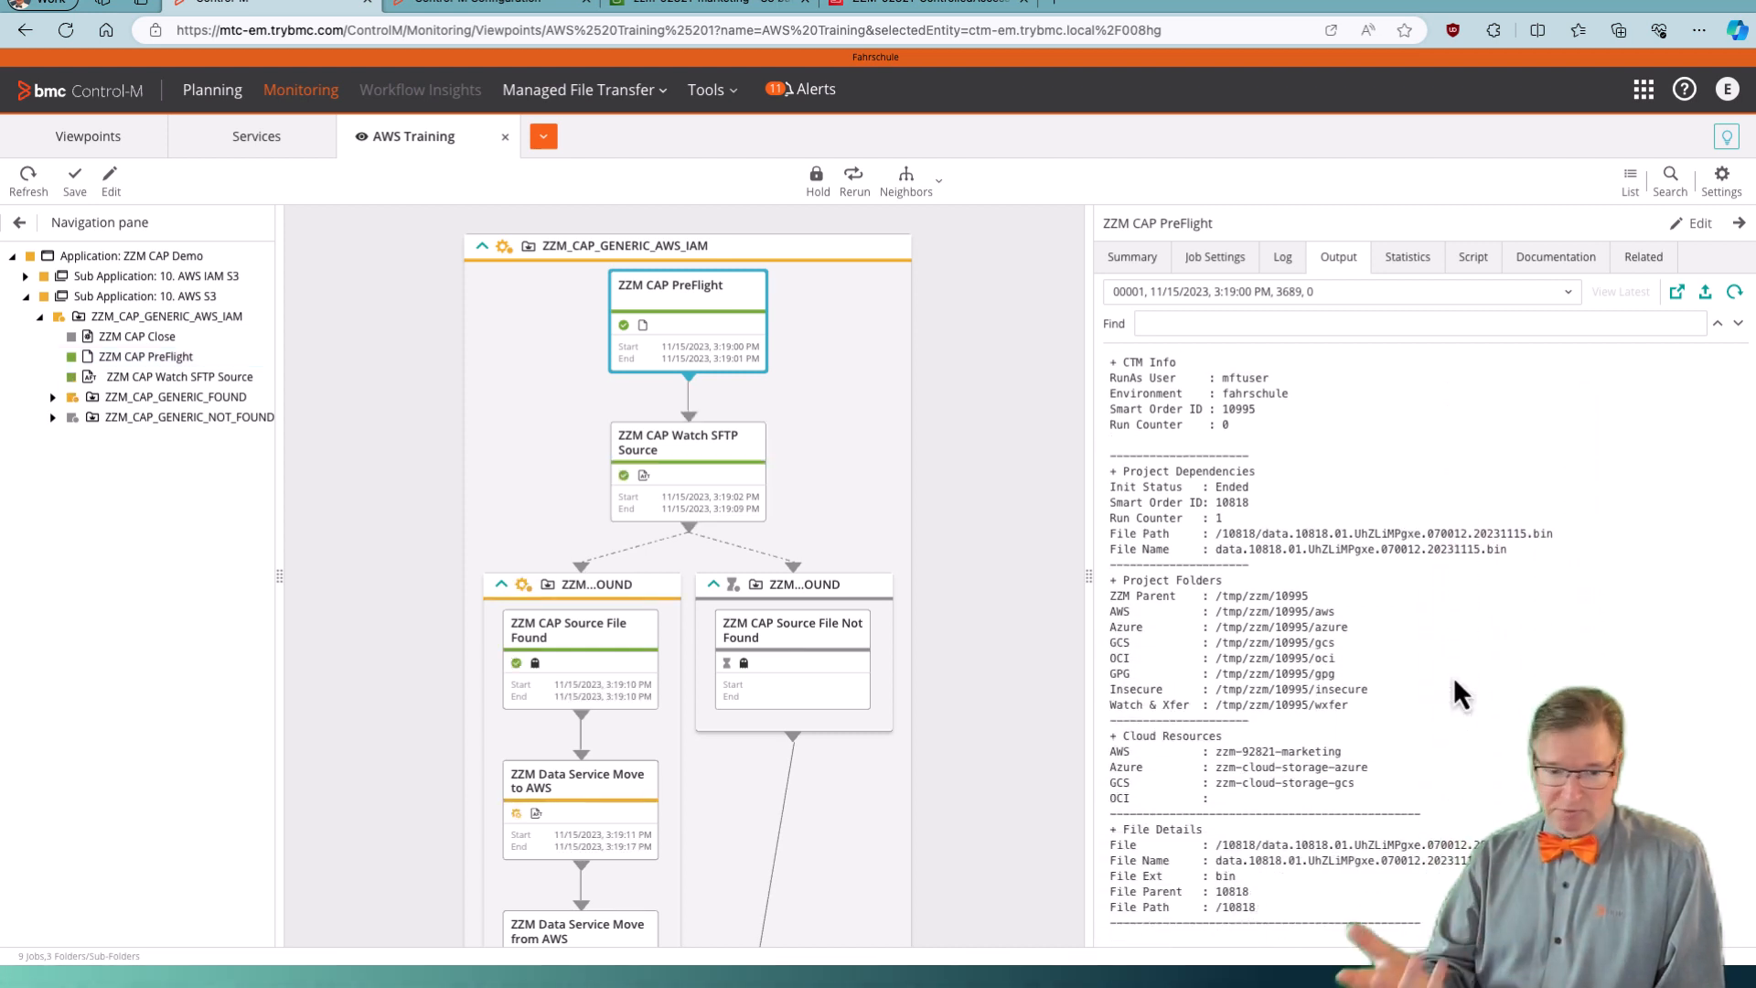
Examine the output of the ZZM CAP Watch SFTP Source and ZZM Data Service Move to AWS jobs, including the mkdir pre-command.
left_click(756, 494)
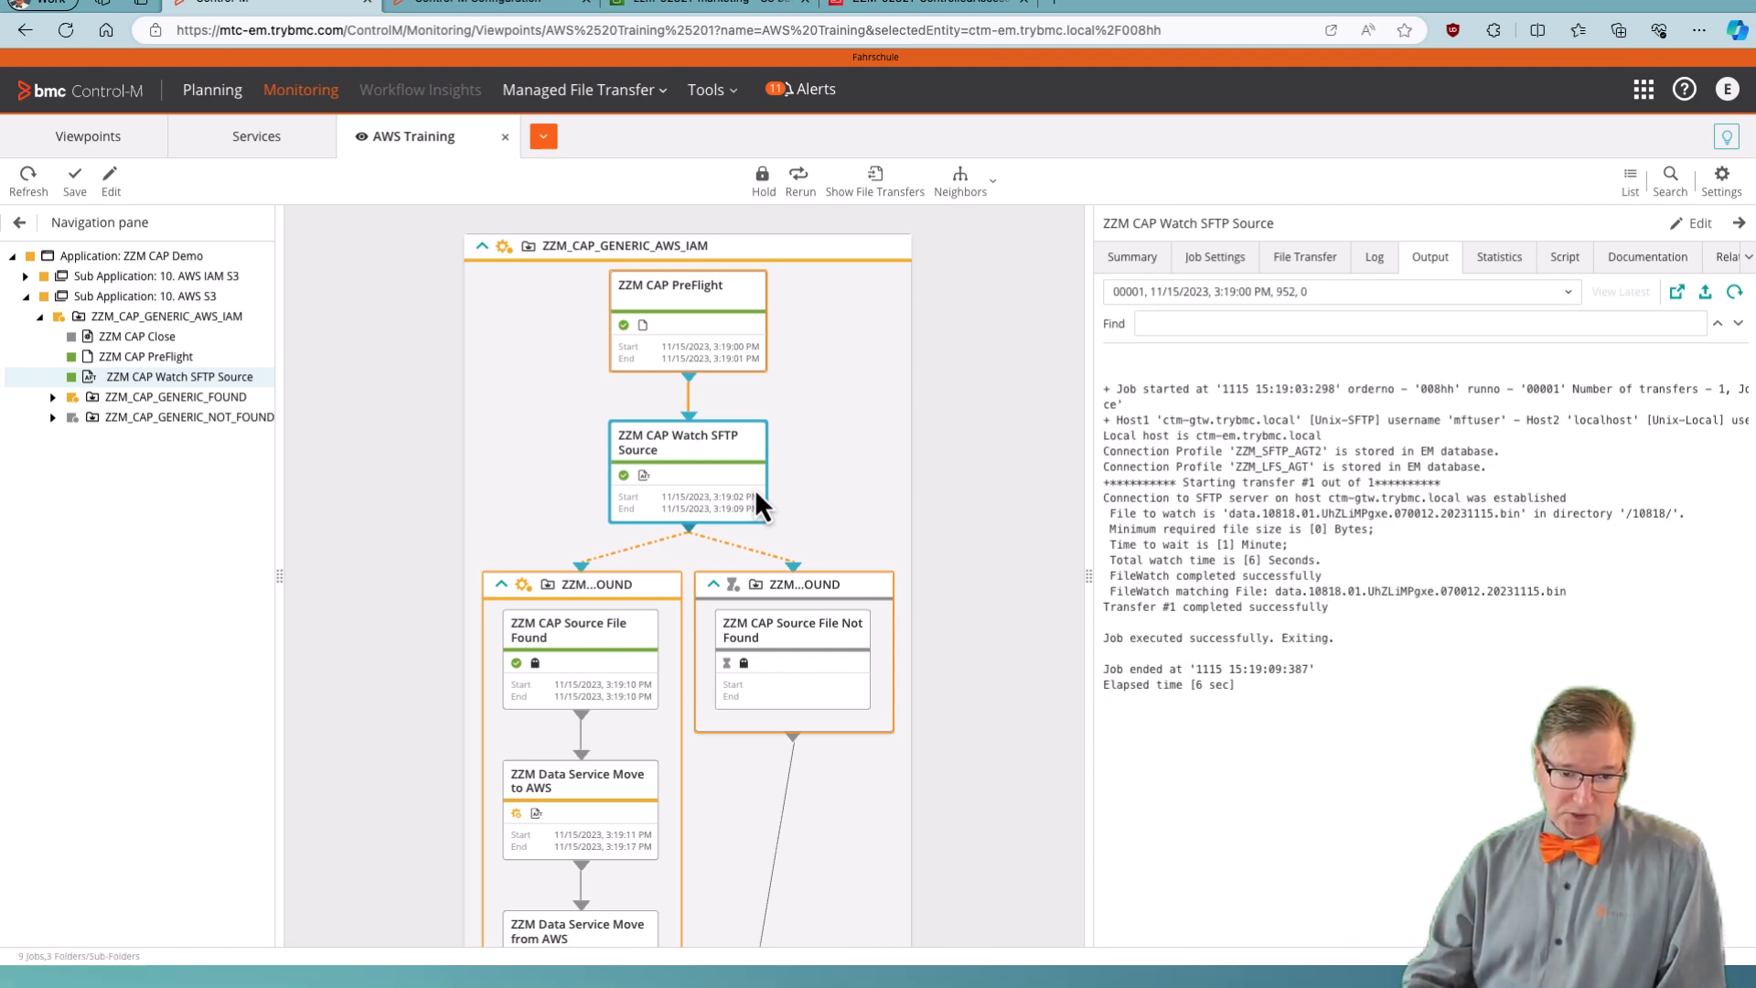
left_click(629, 805)
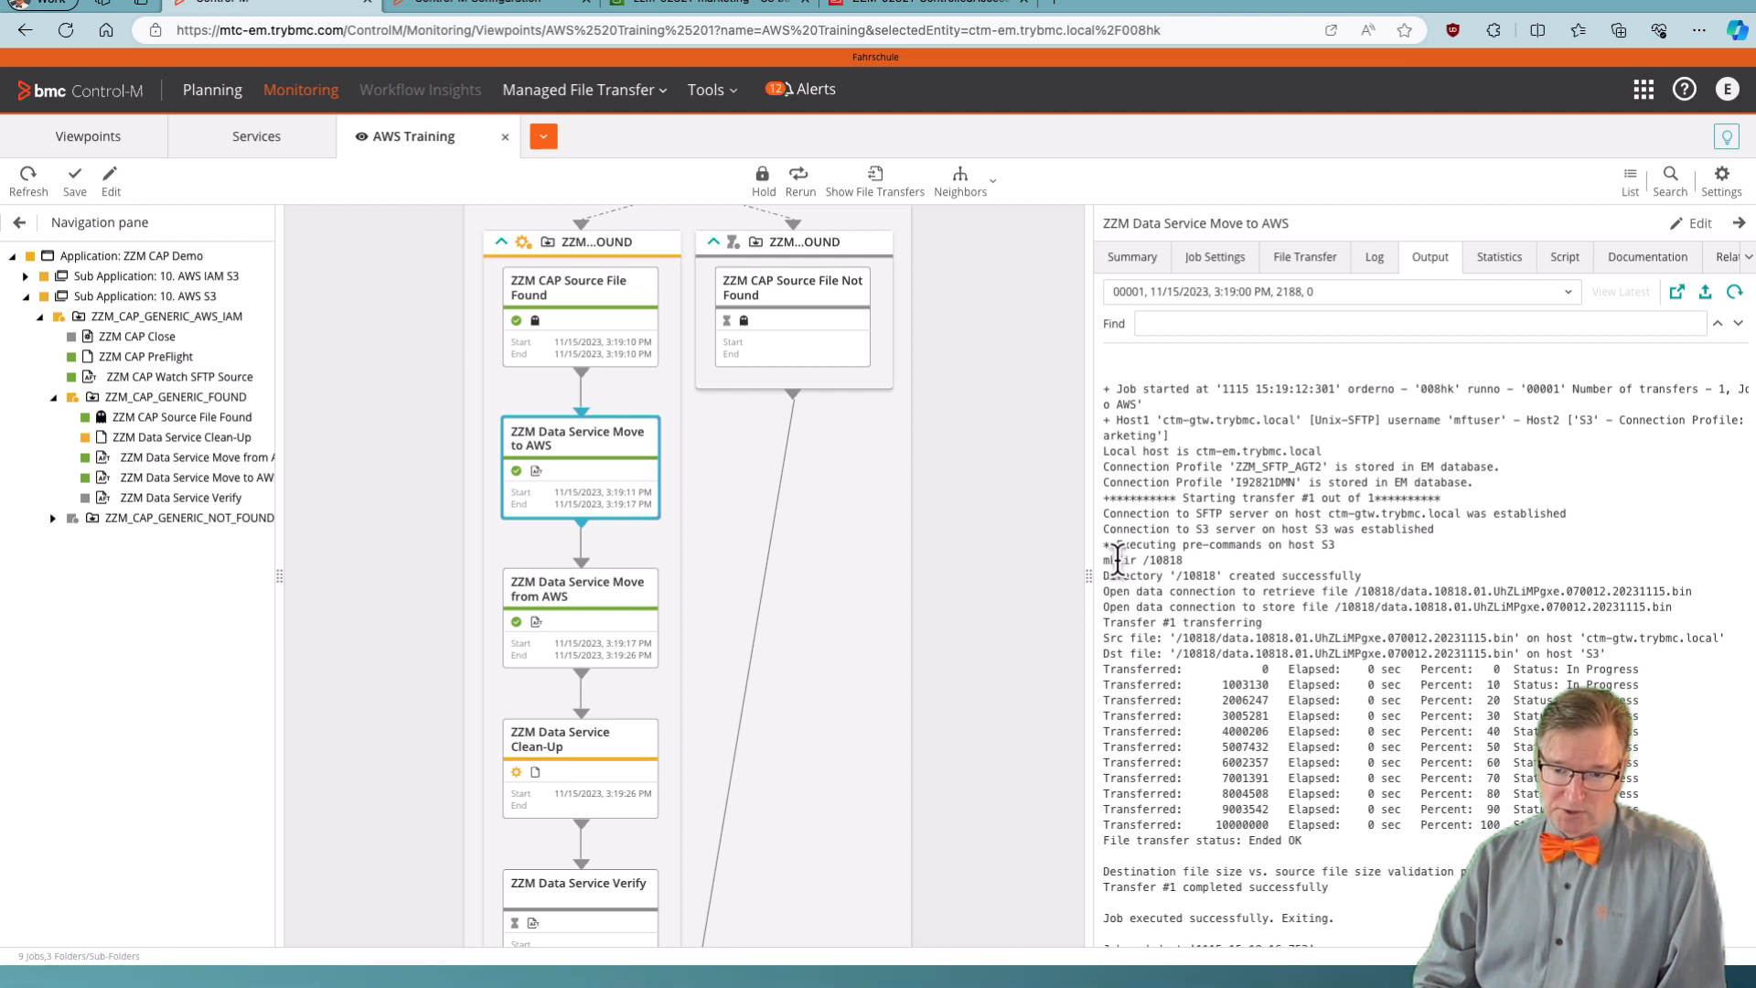
left_click_drag(1109, 559, 1184, 561)
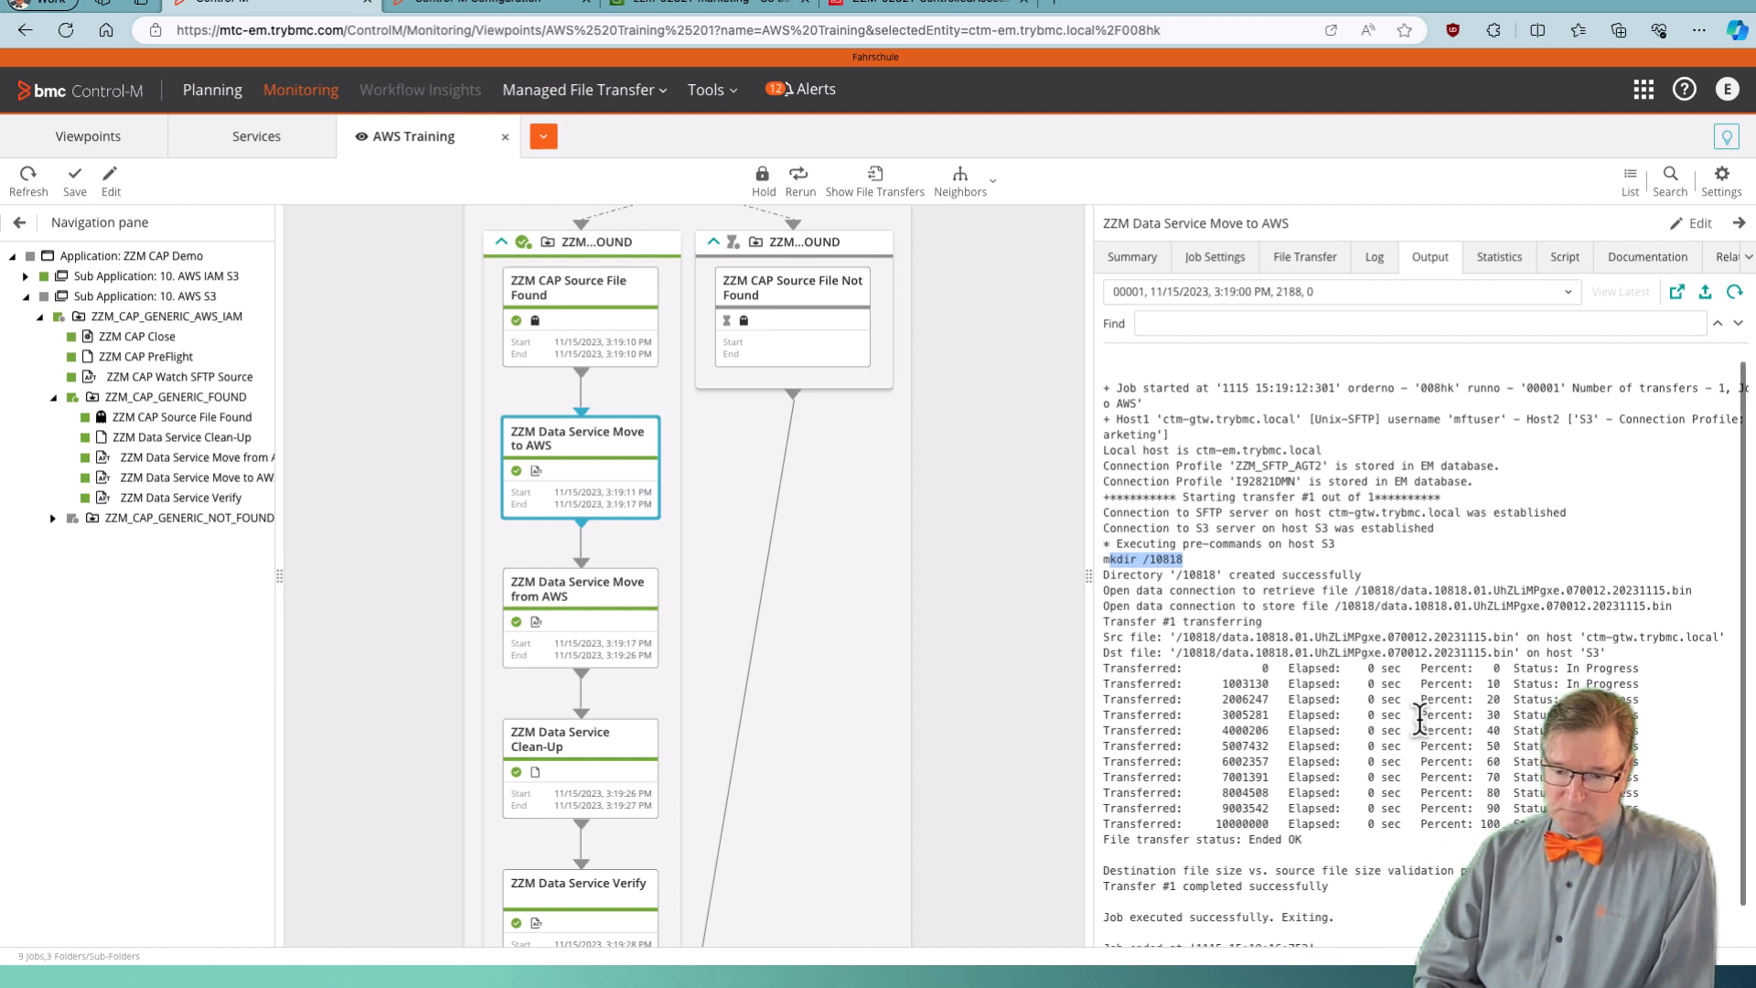
scroll(1420, 718, "down", 1)
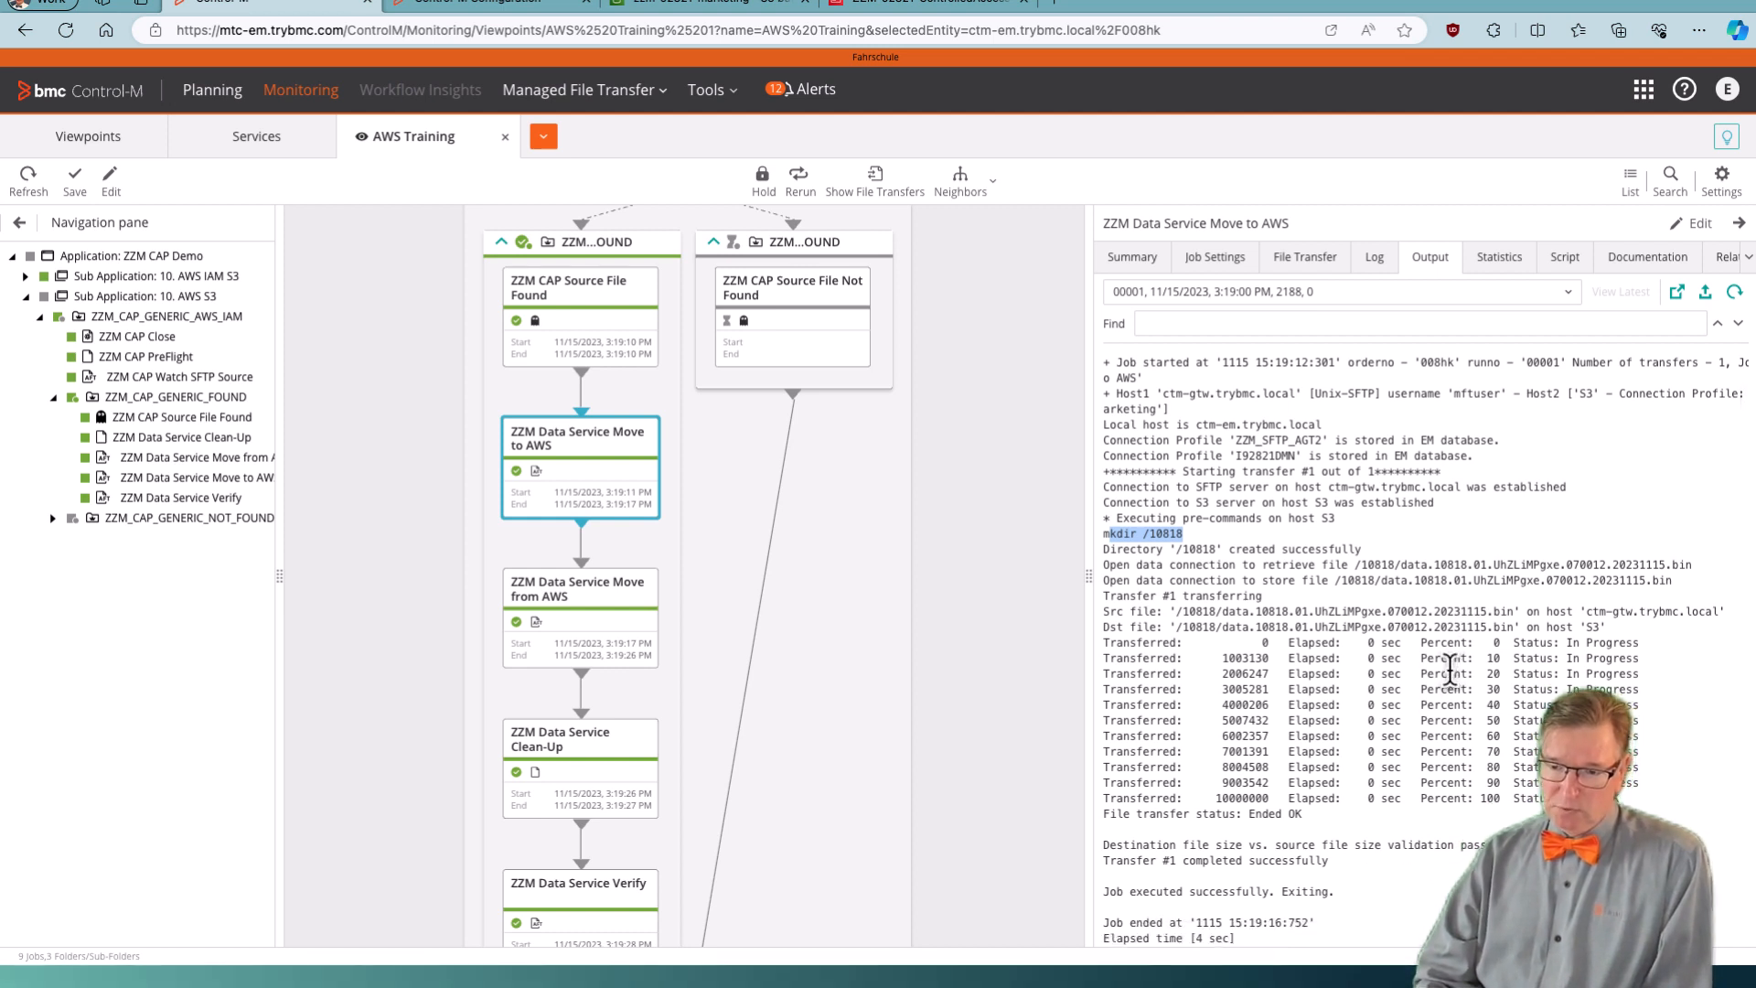
scroll(1450, 672, "up", 1)
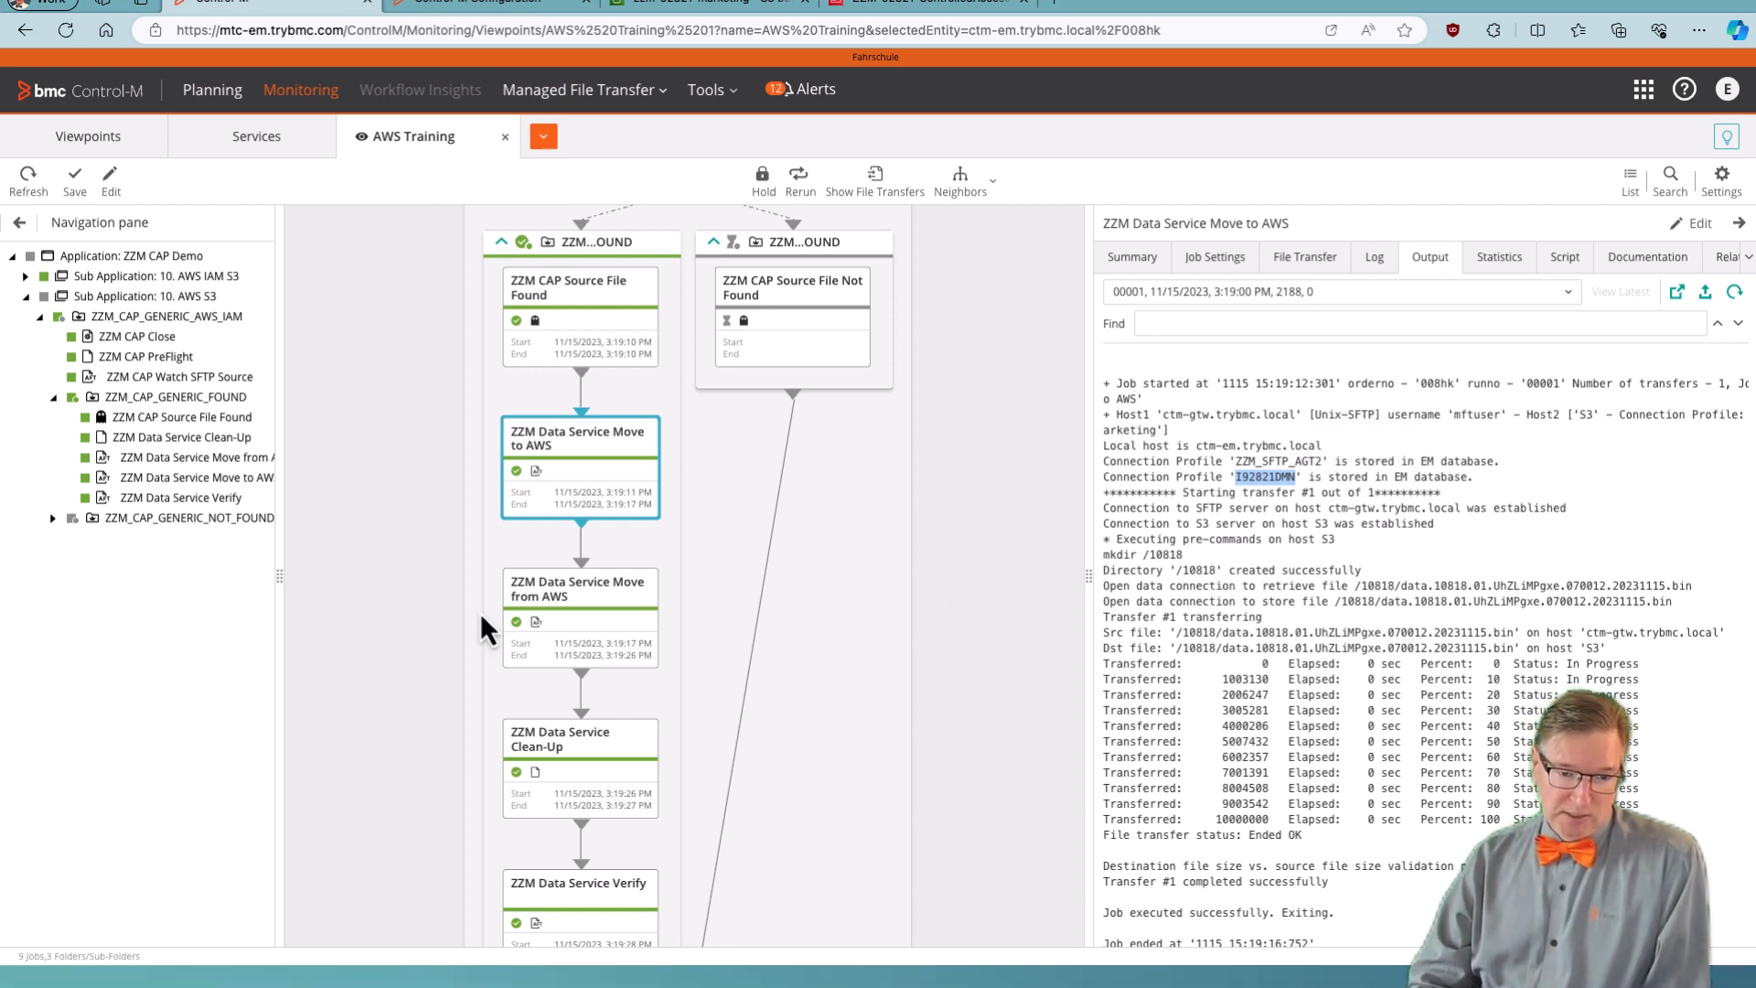
Examine the output of the ZZM Data Service Move from AWS and ZZM Data Service Verify jobs.
left_click(525, 611)
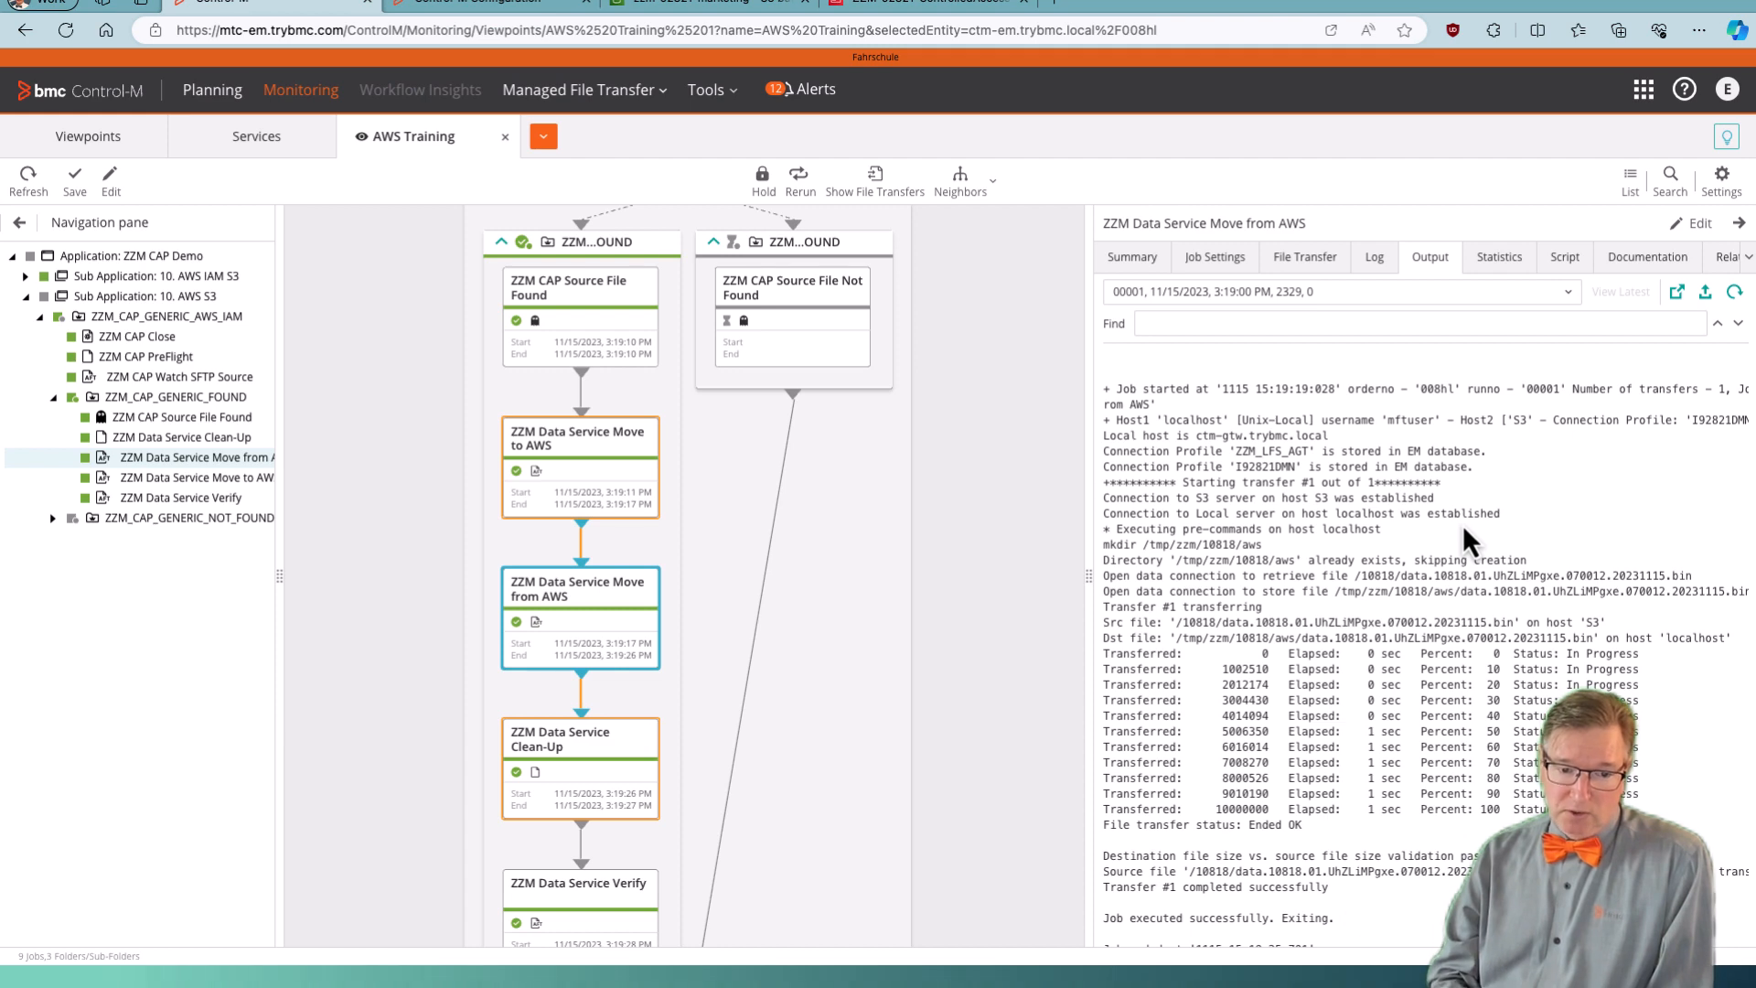
scroll(644, 788, "down", 3)
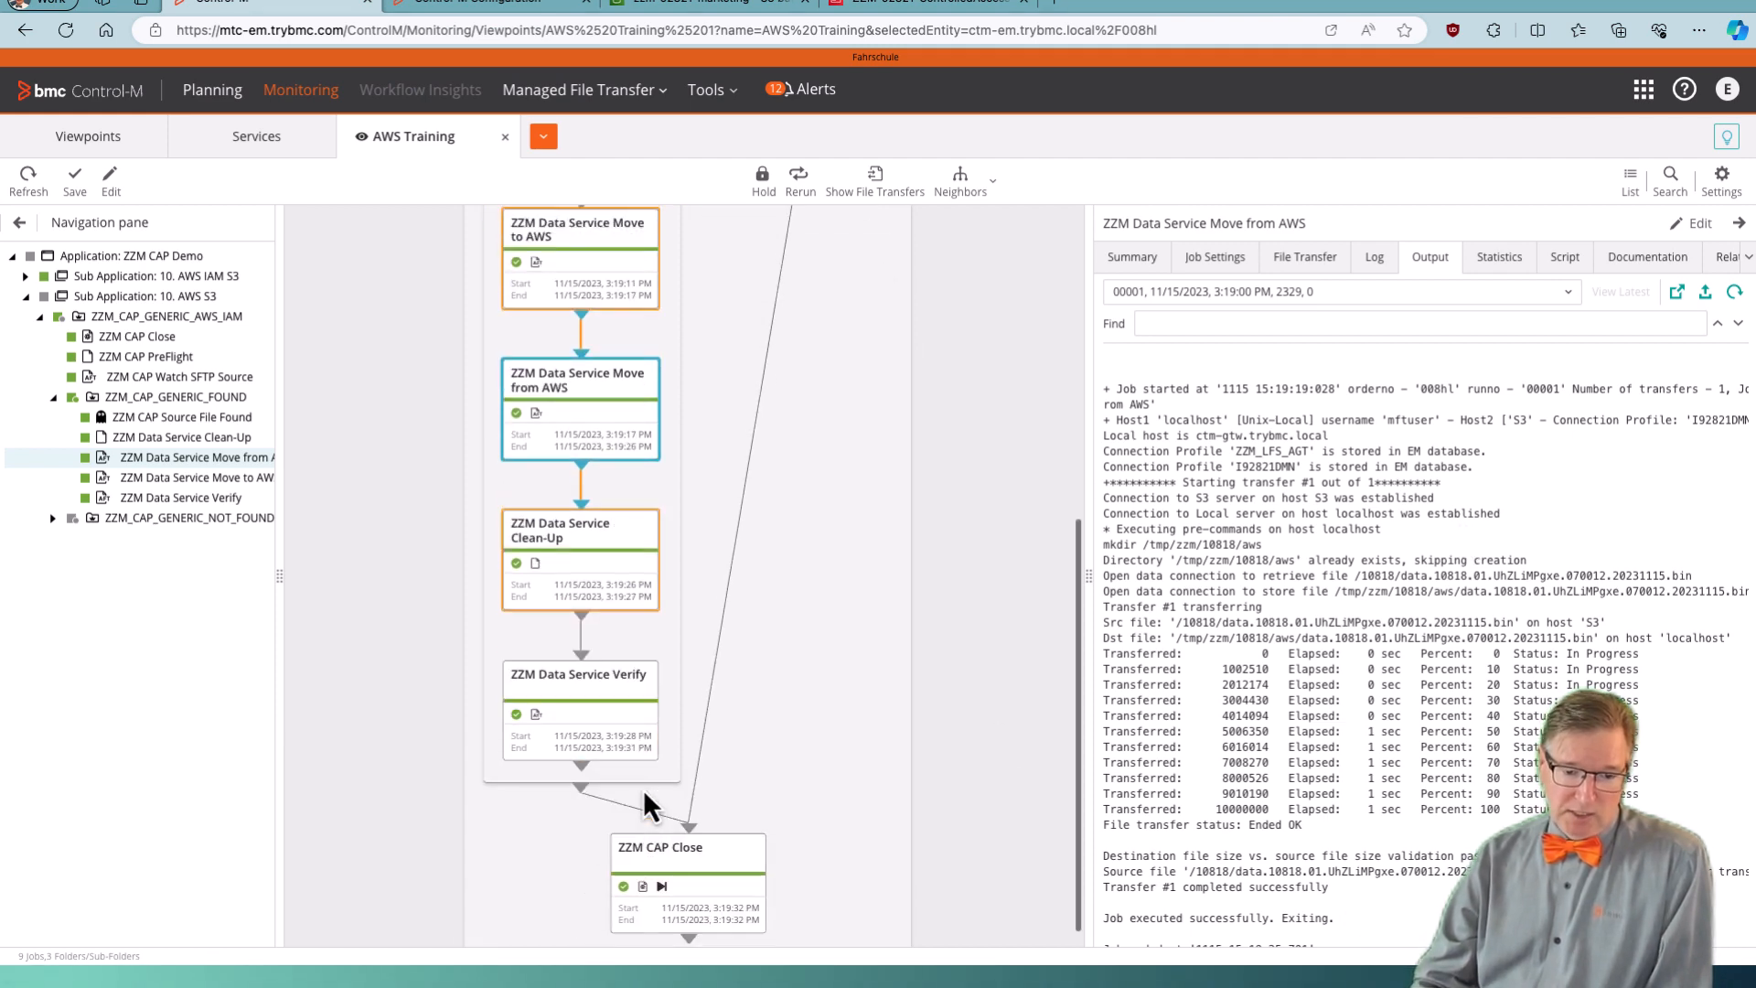
left_click(578, 675)
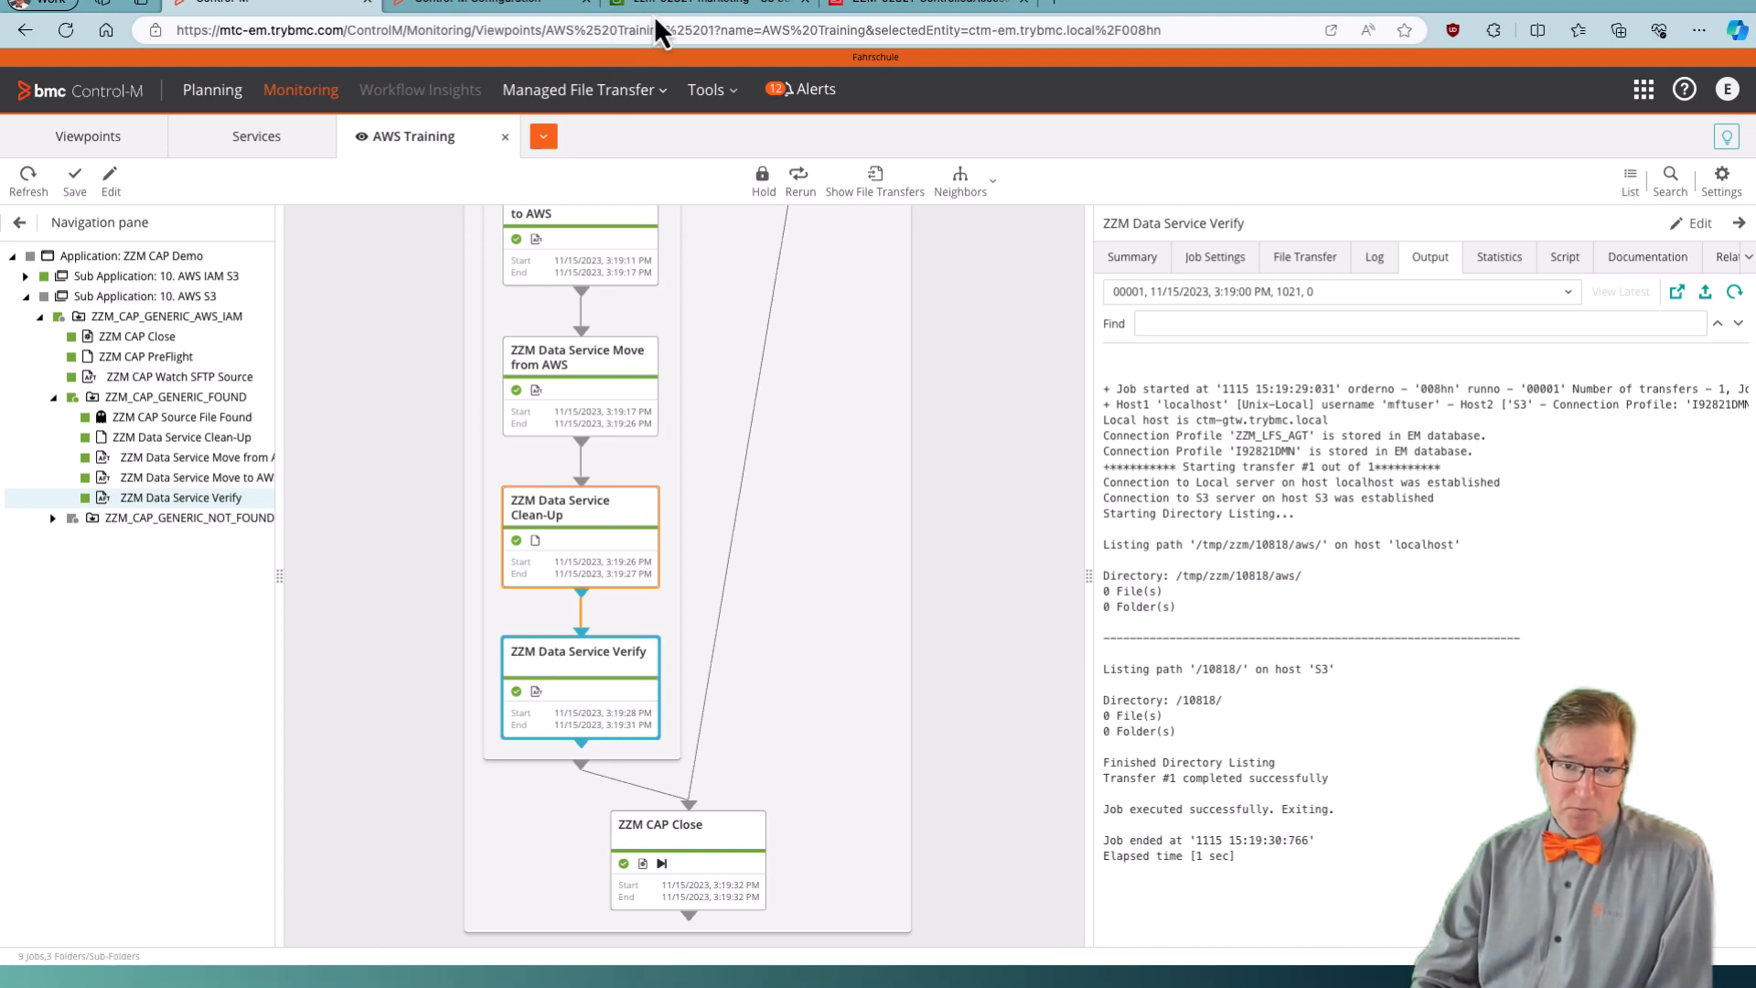
Switch to the Amazon S3 console, refresh the zzm-92821-marketing bucket's objects, inspect the 10818/ folder's contents and return to the bucket.
left_click(681, 7)
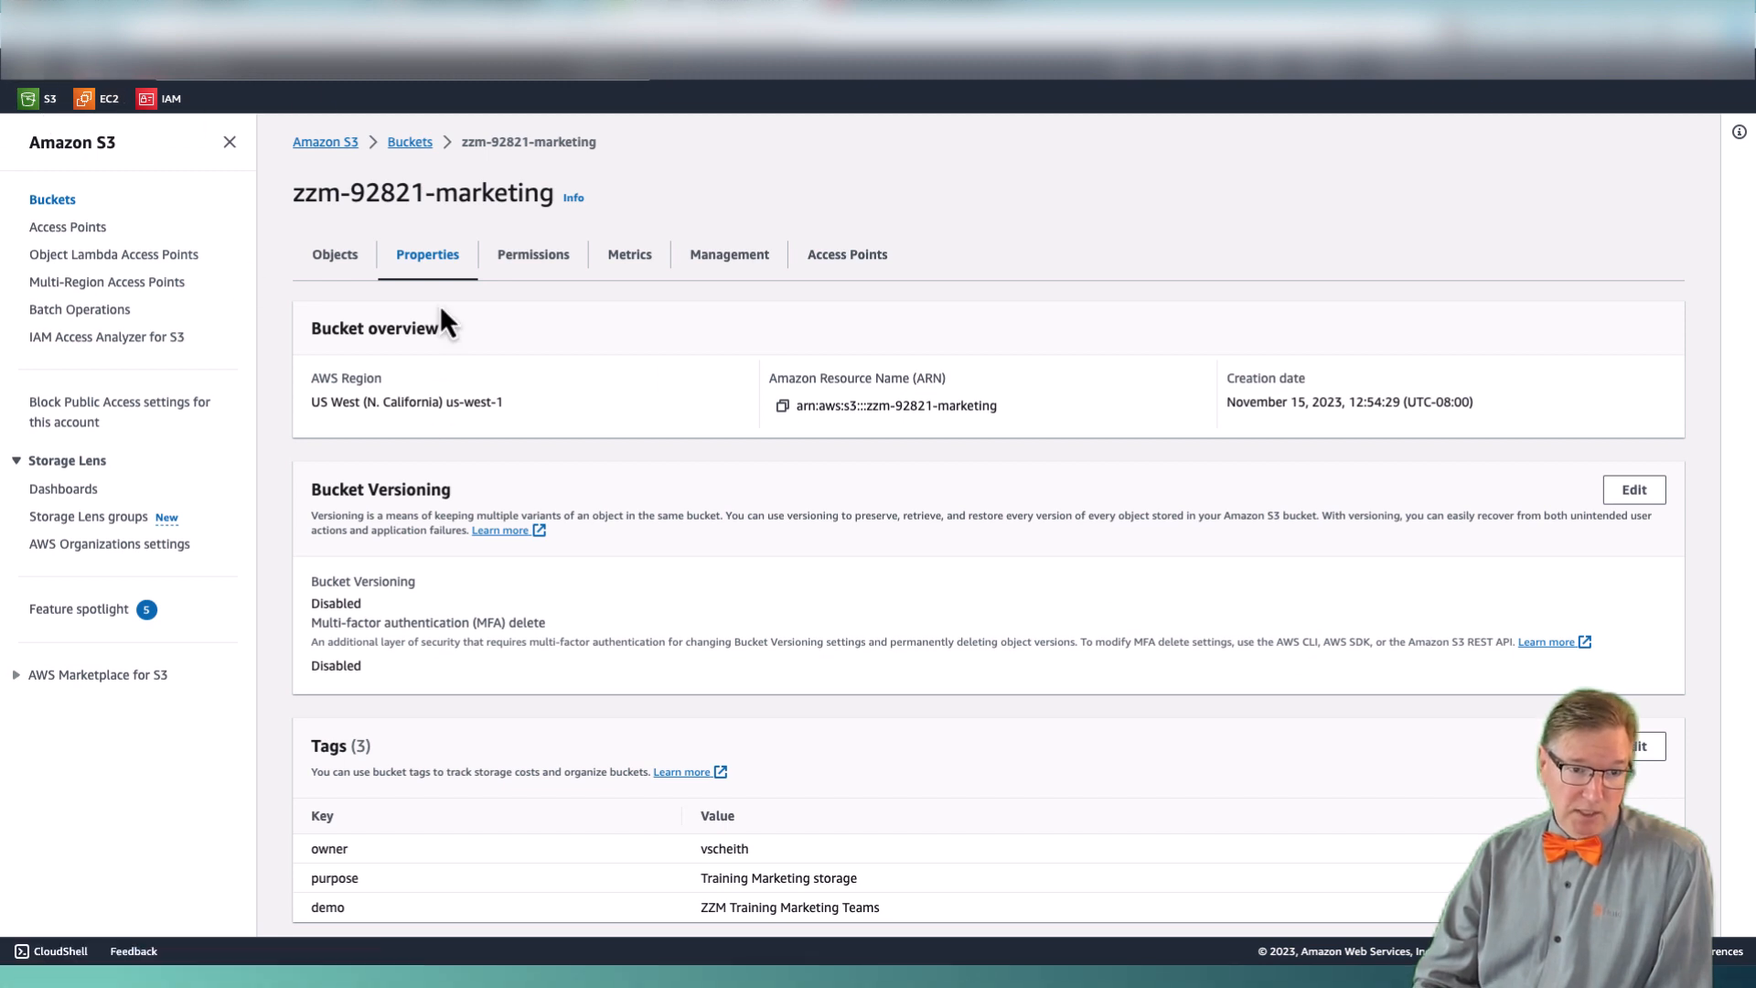
left_click(406, 145)
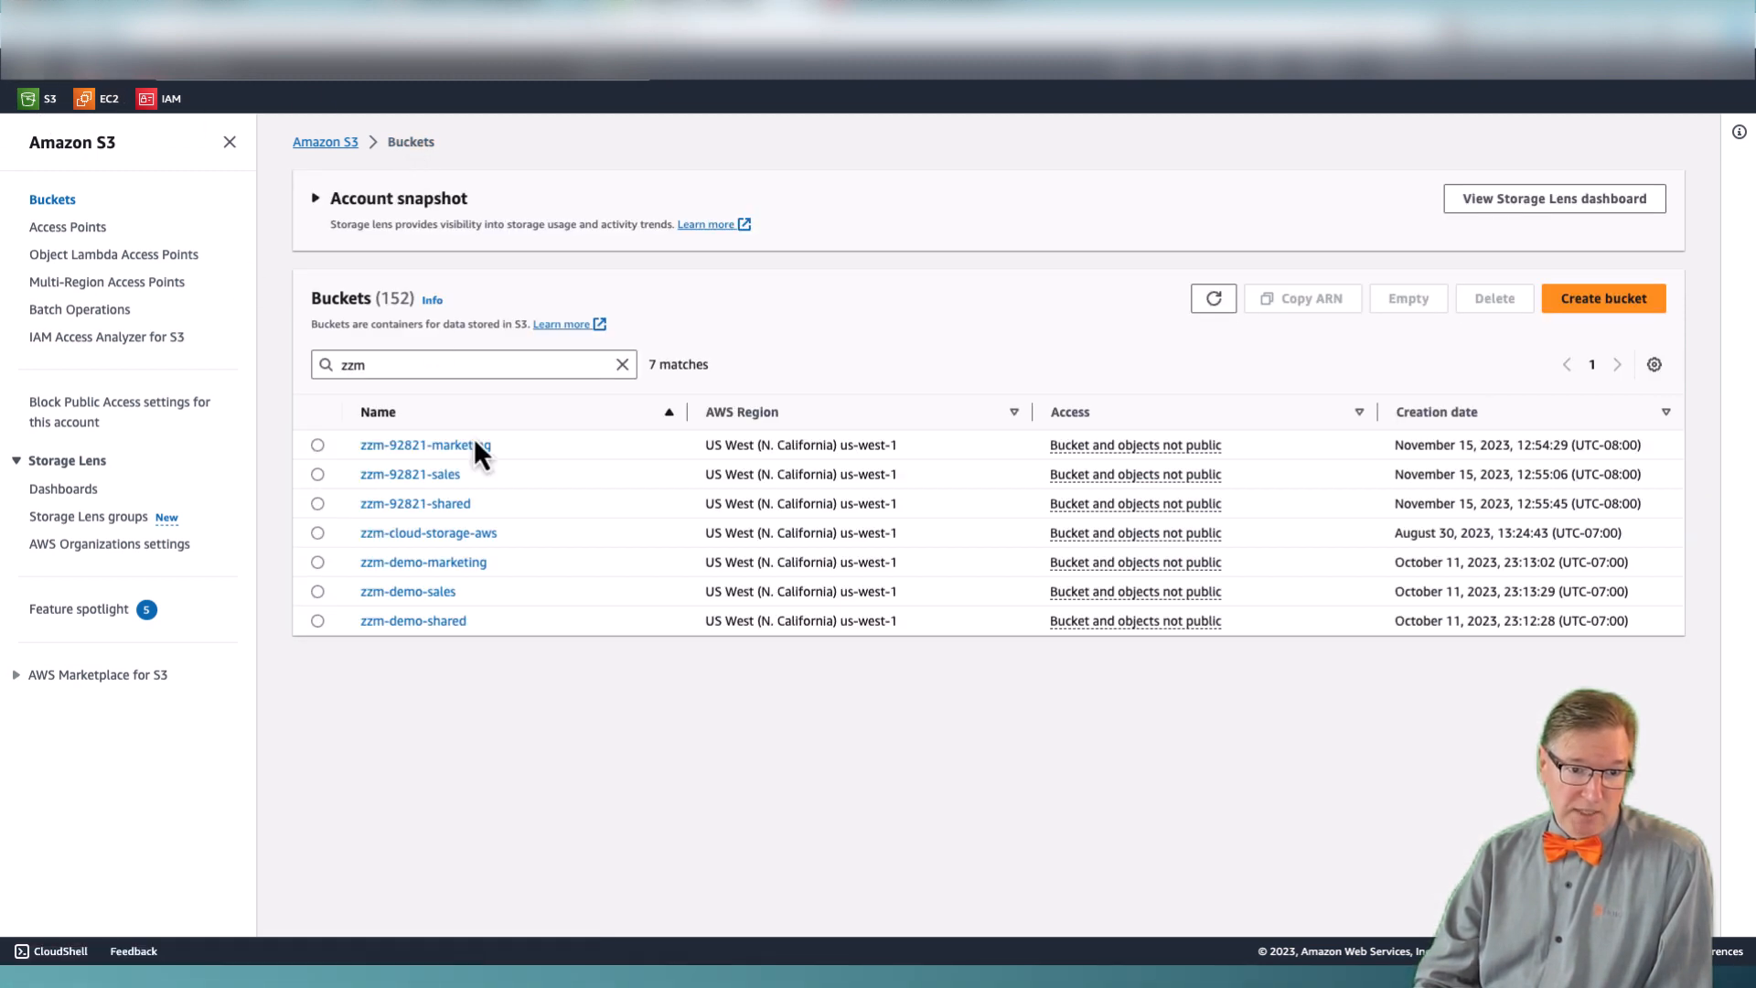
left_click(1213, 376)
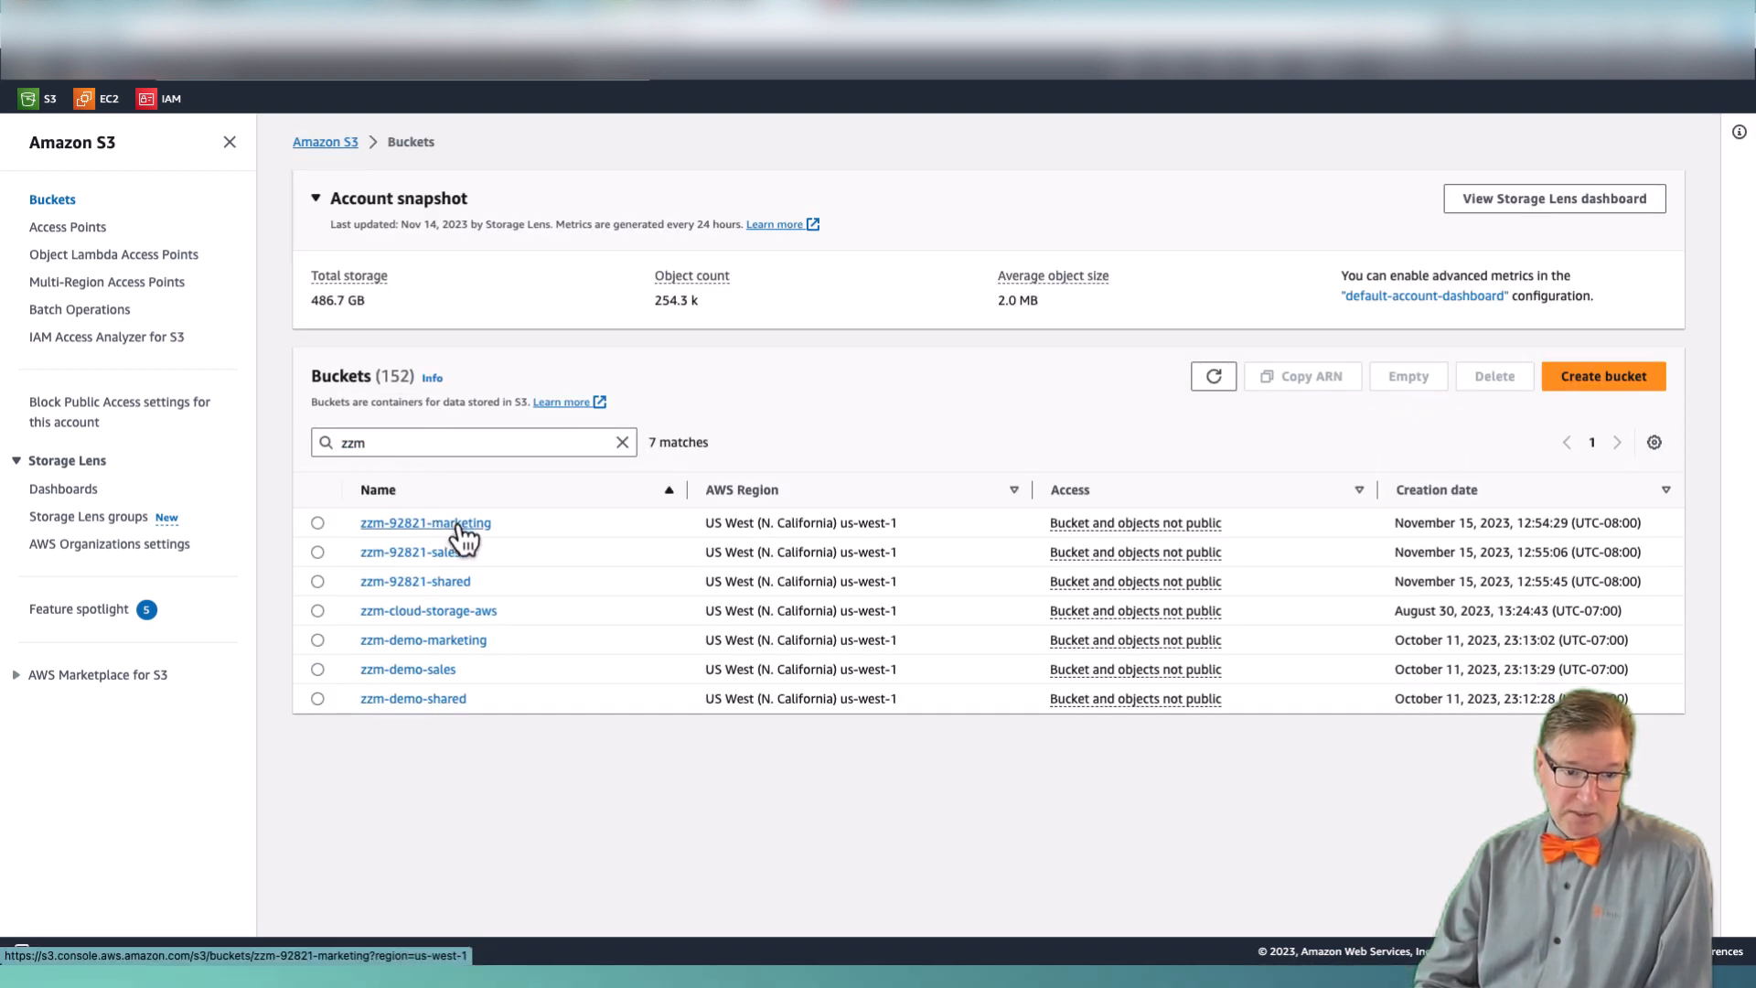
left_click(456, 526)
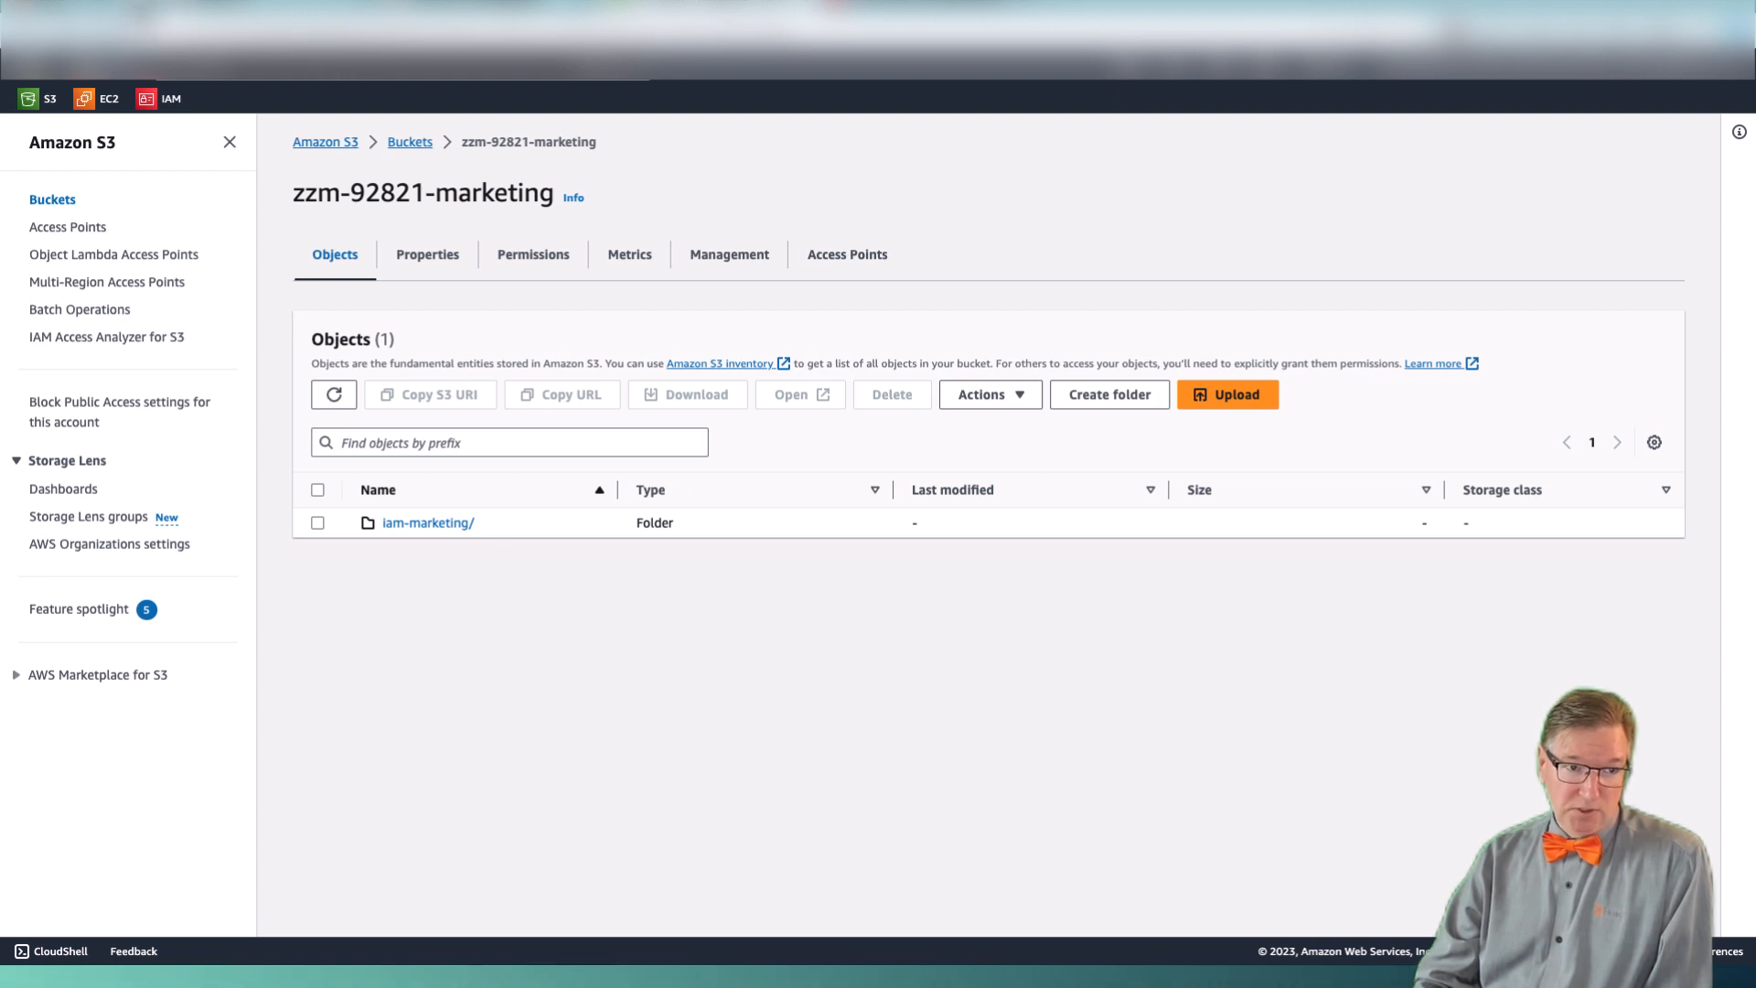
key("super+r")
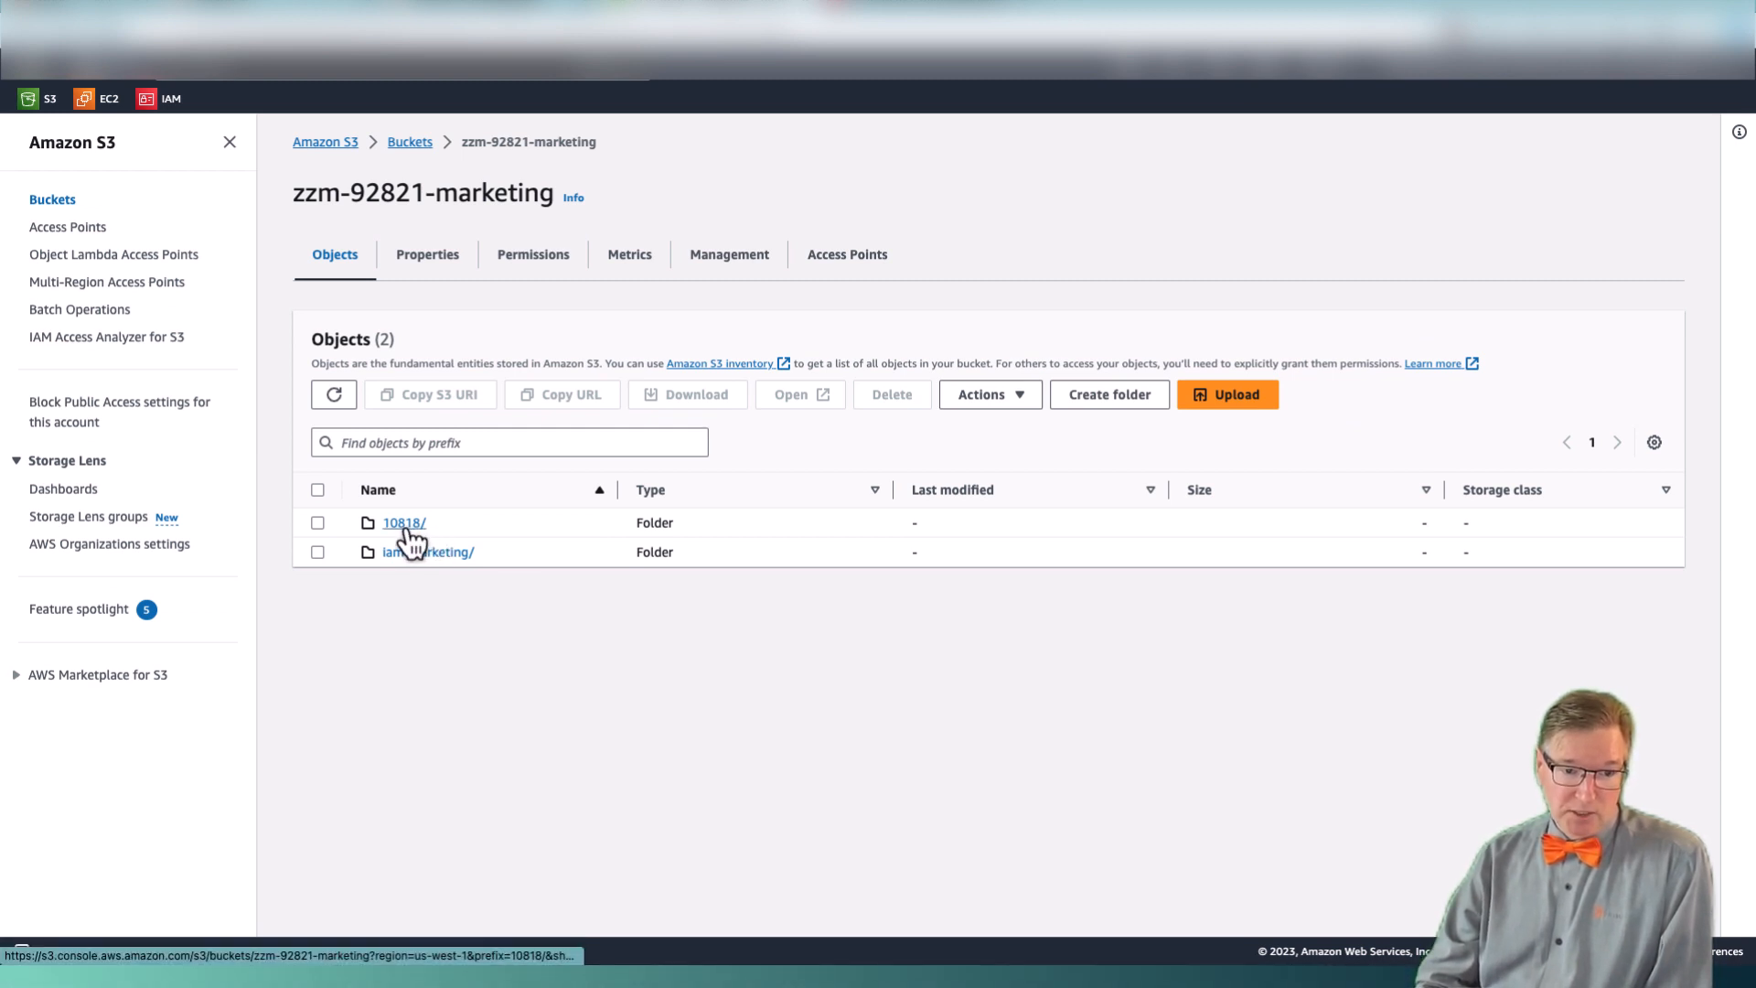
left_click(404, 523)
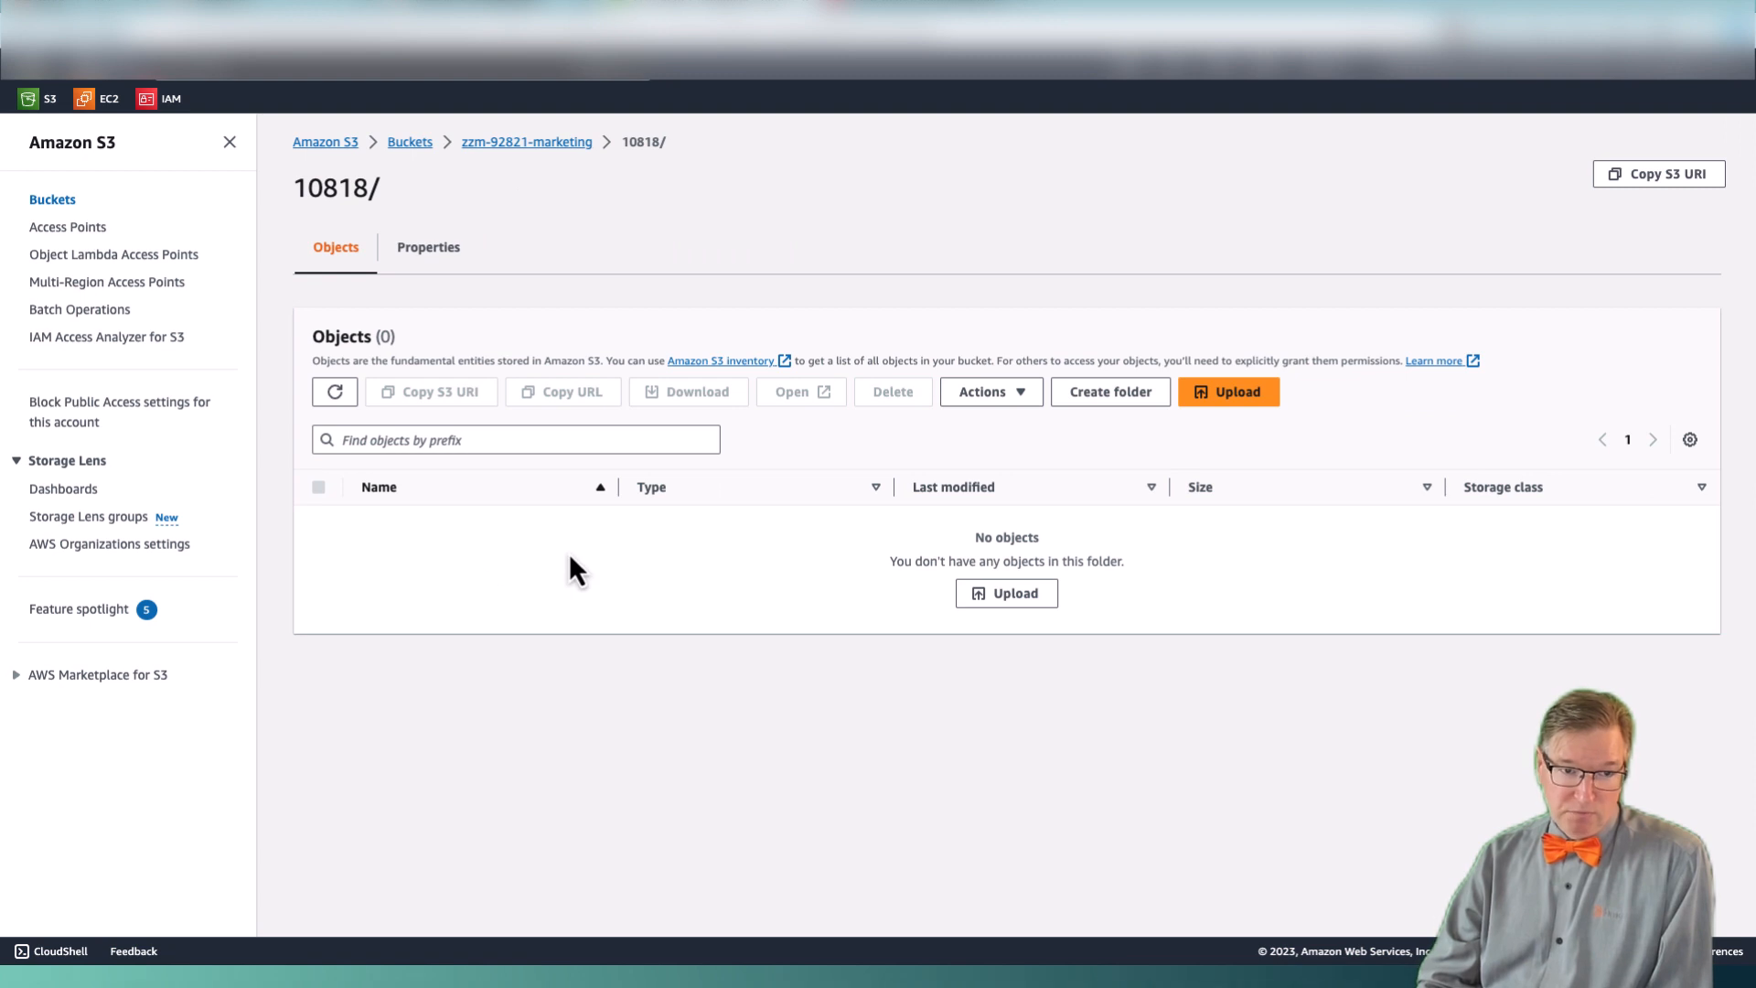
left_click(509, 147)
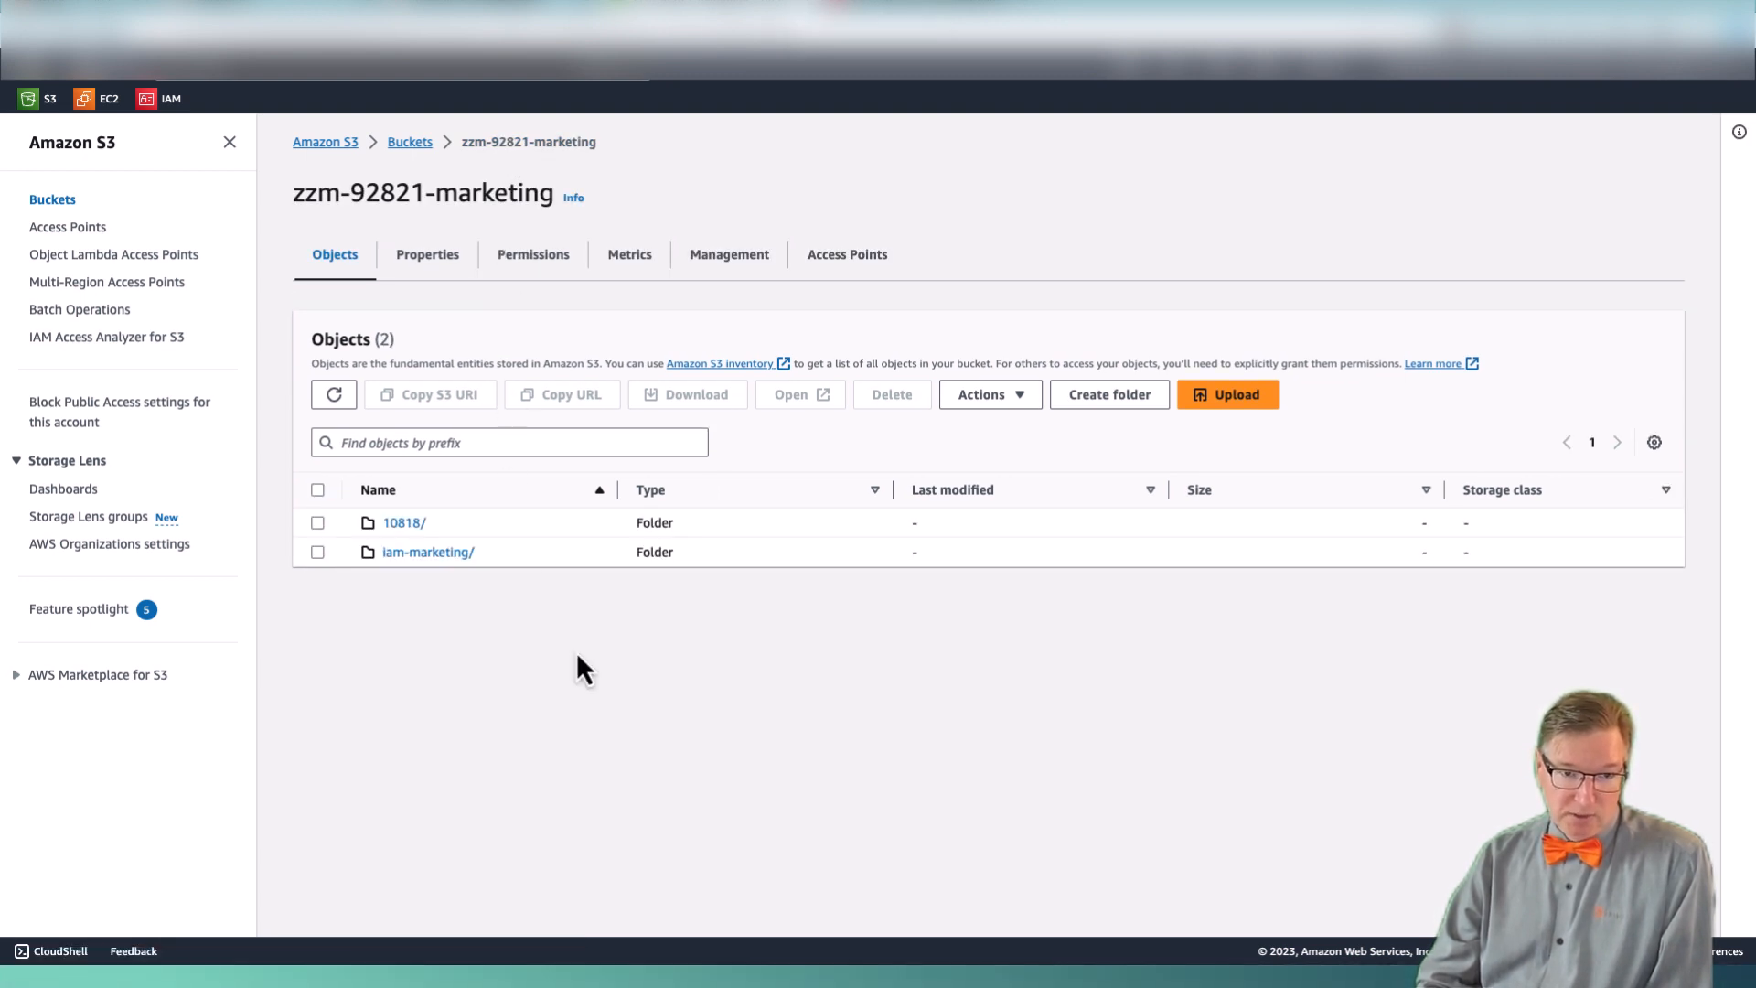
key("ctrl+Left")
key("ctrl+Left")
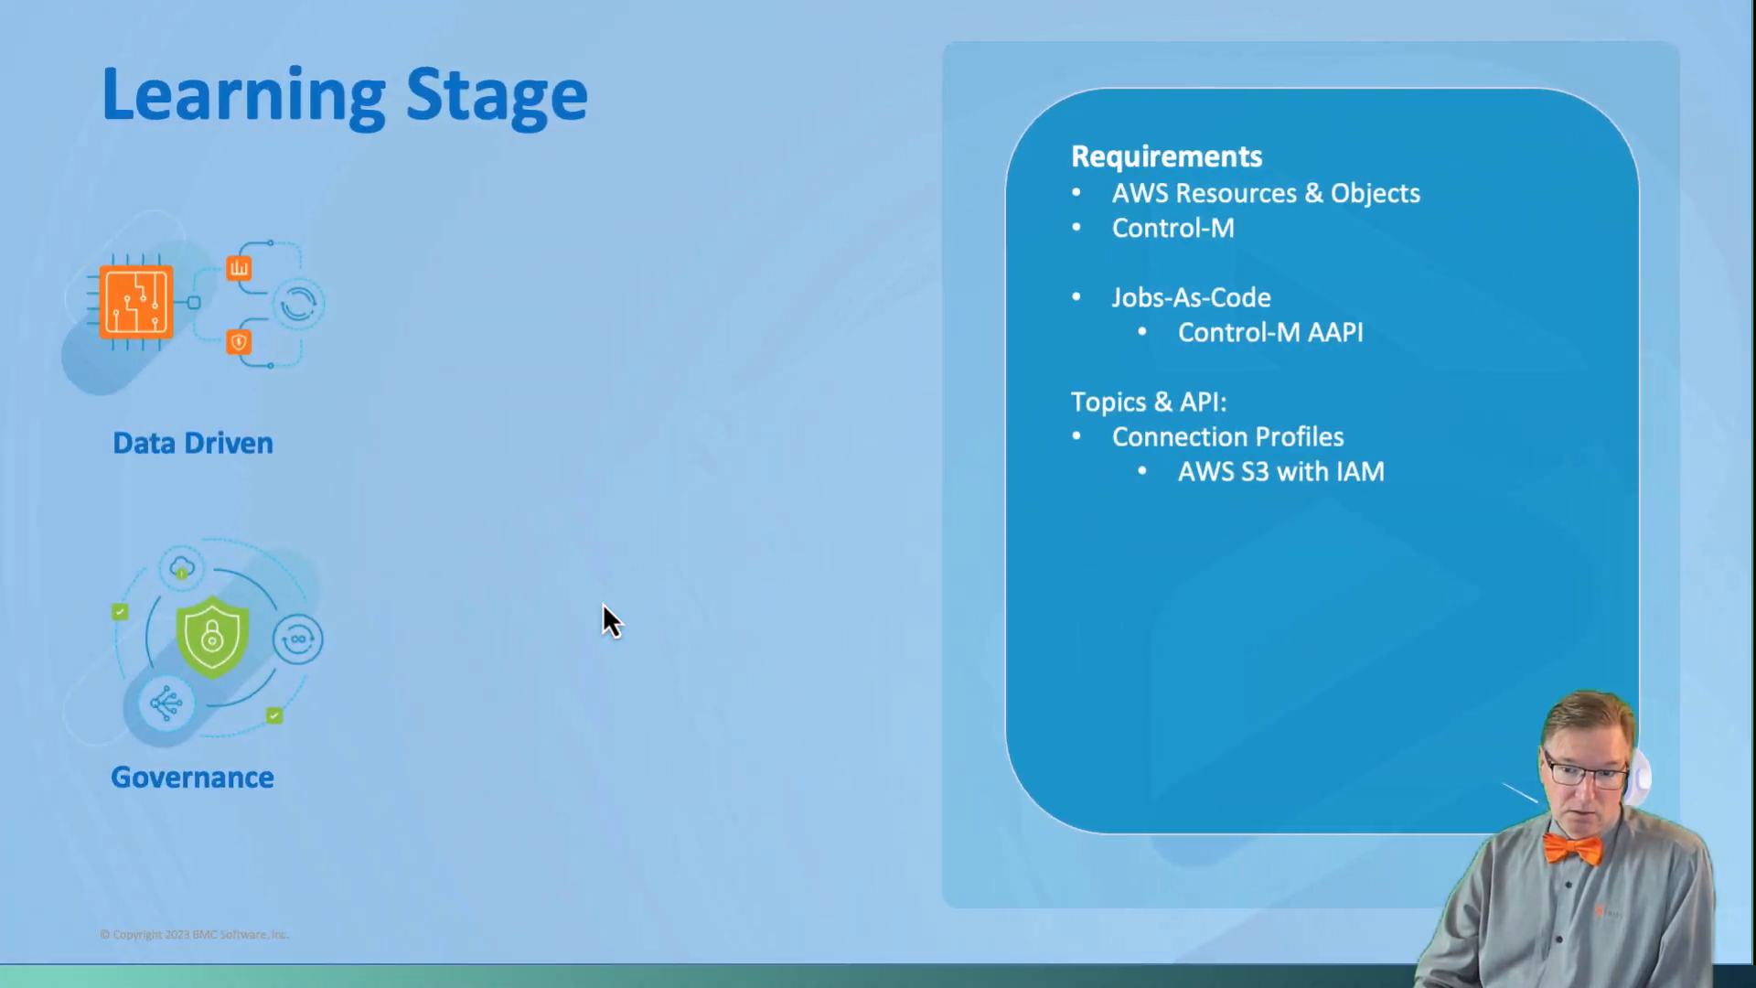
key("Right")
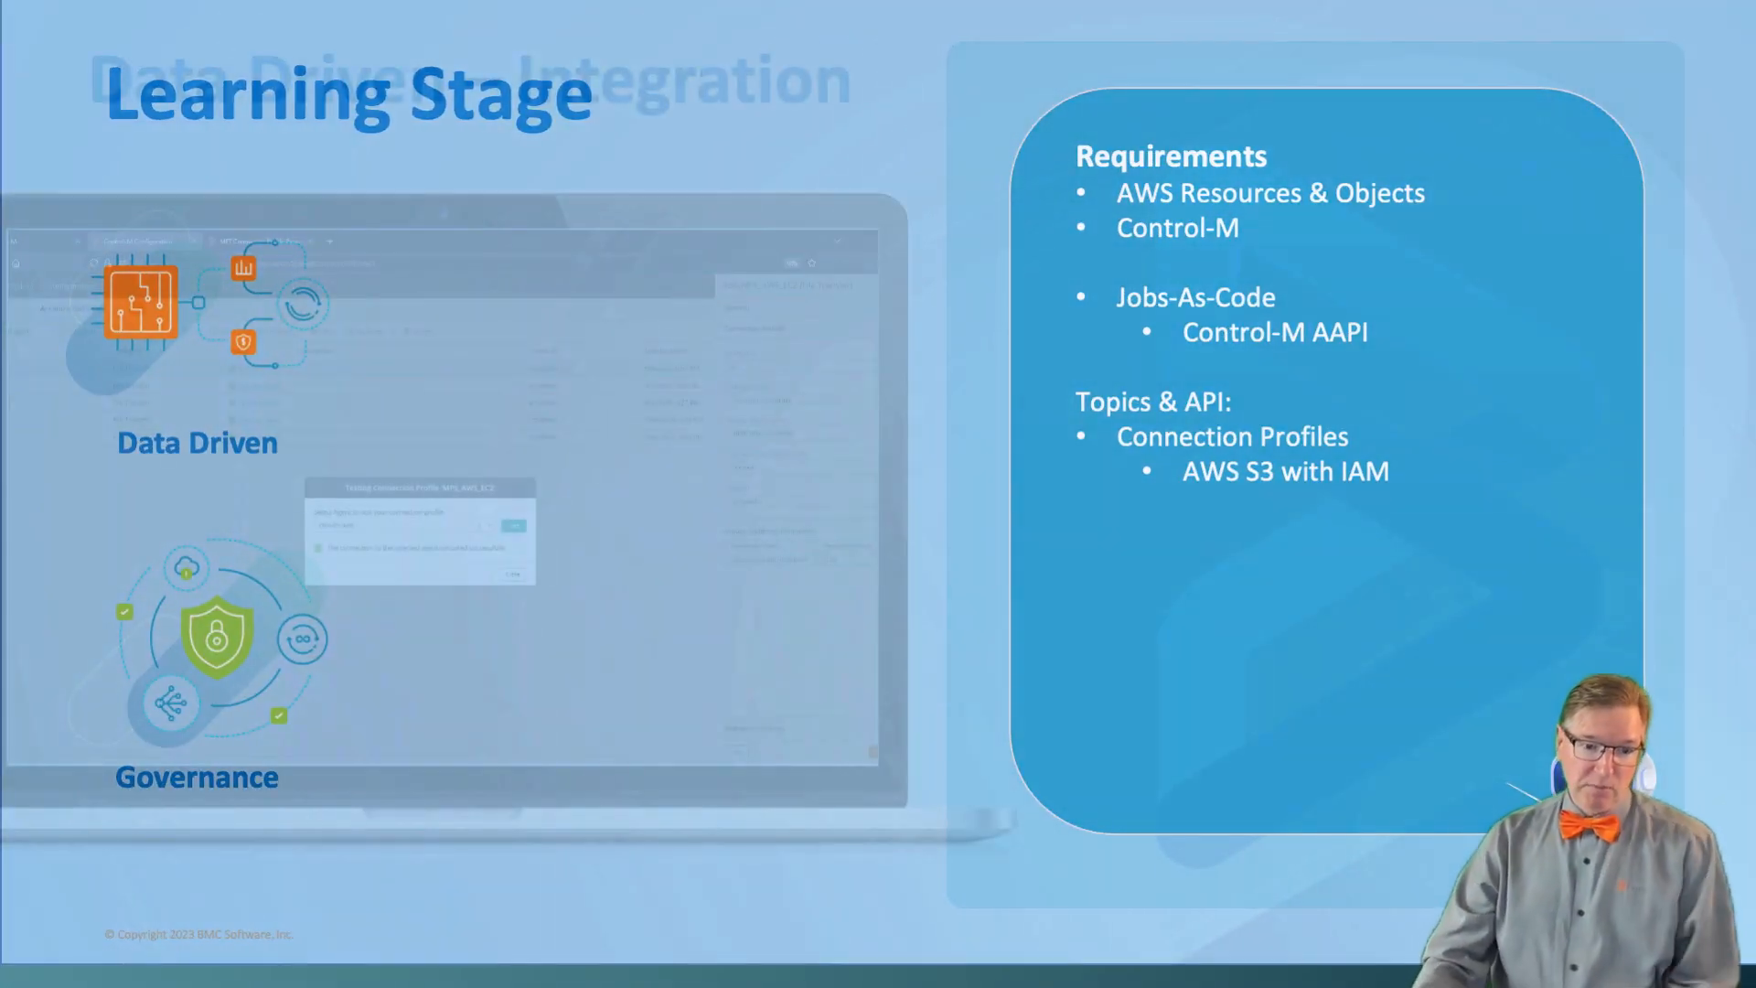